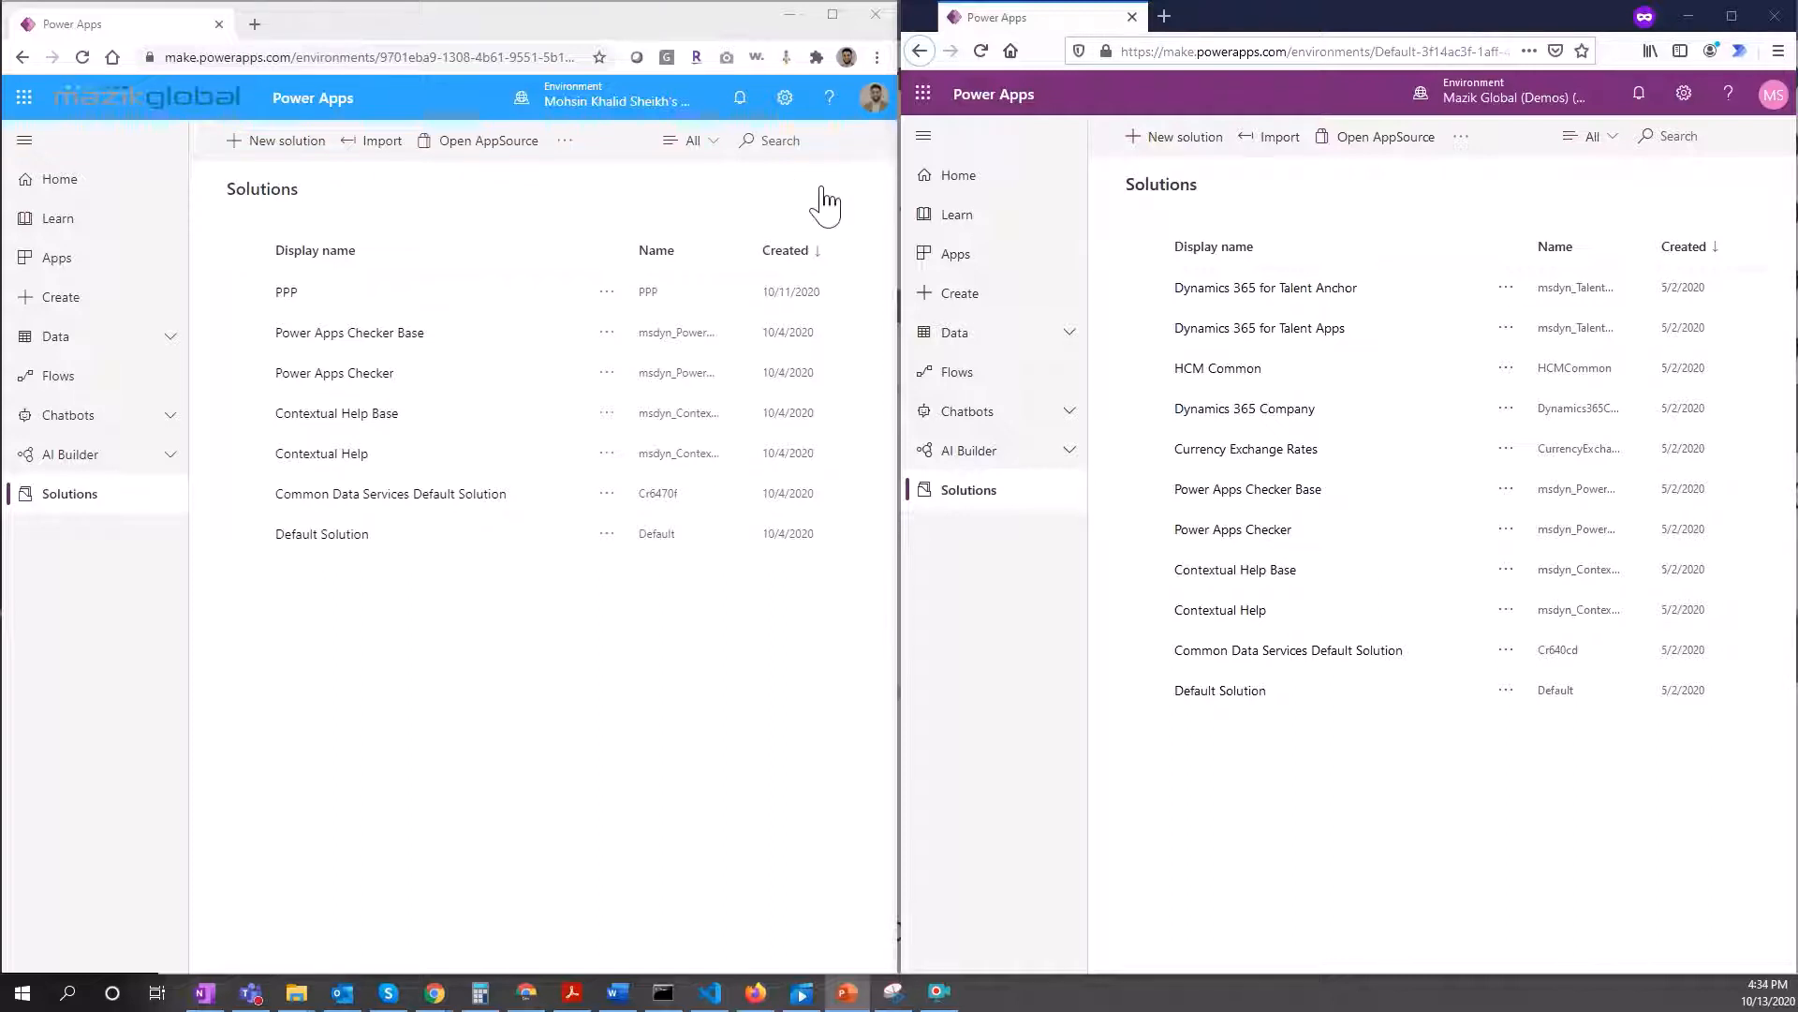
Step: Open the PPP solution from the source environment's Solutions list
left_click(286, 293)
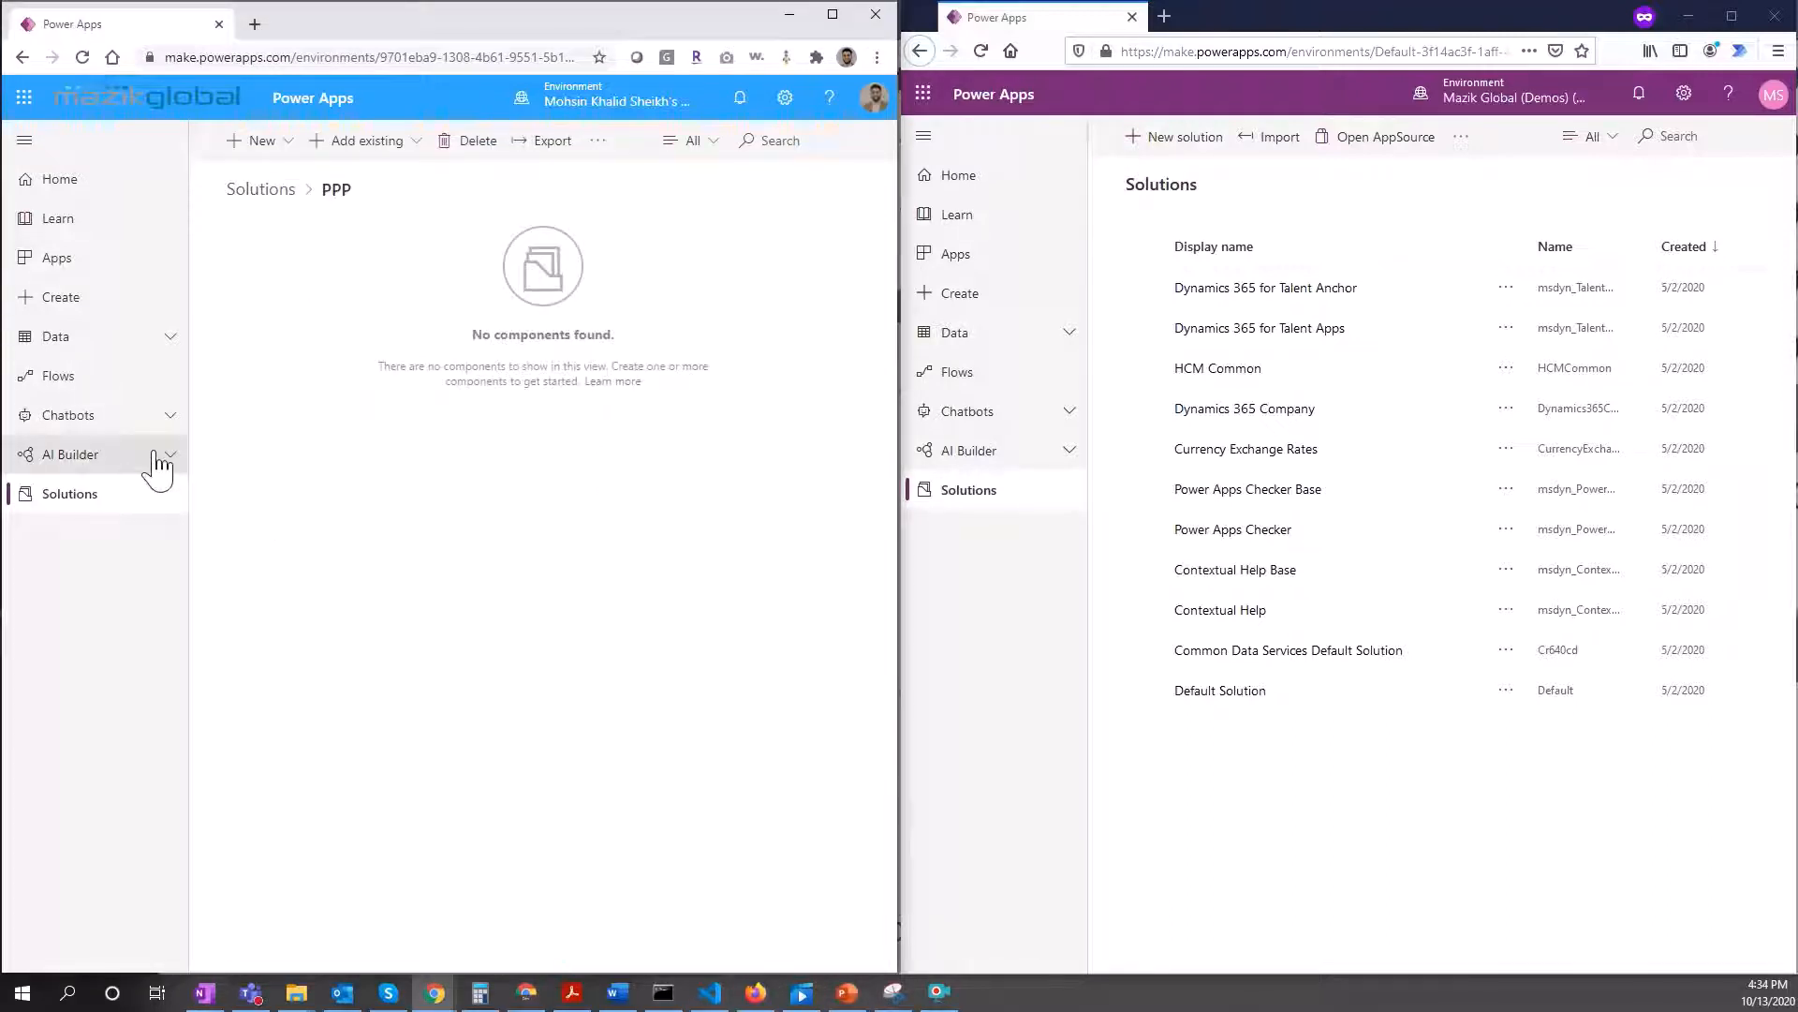
Step: Create a new solution flow with a manual trigger followed by a Send an email (V2) action
left_click(281, 167)
left_click(321, 312)
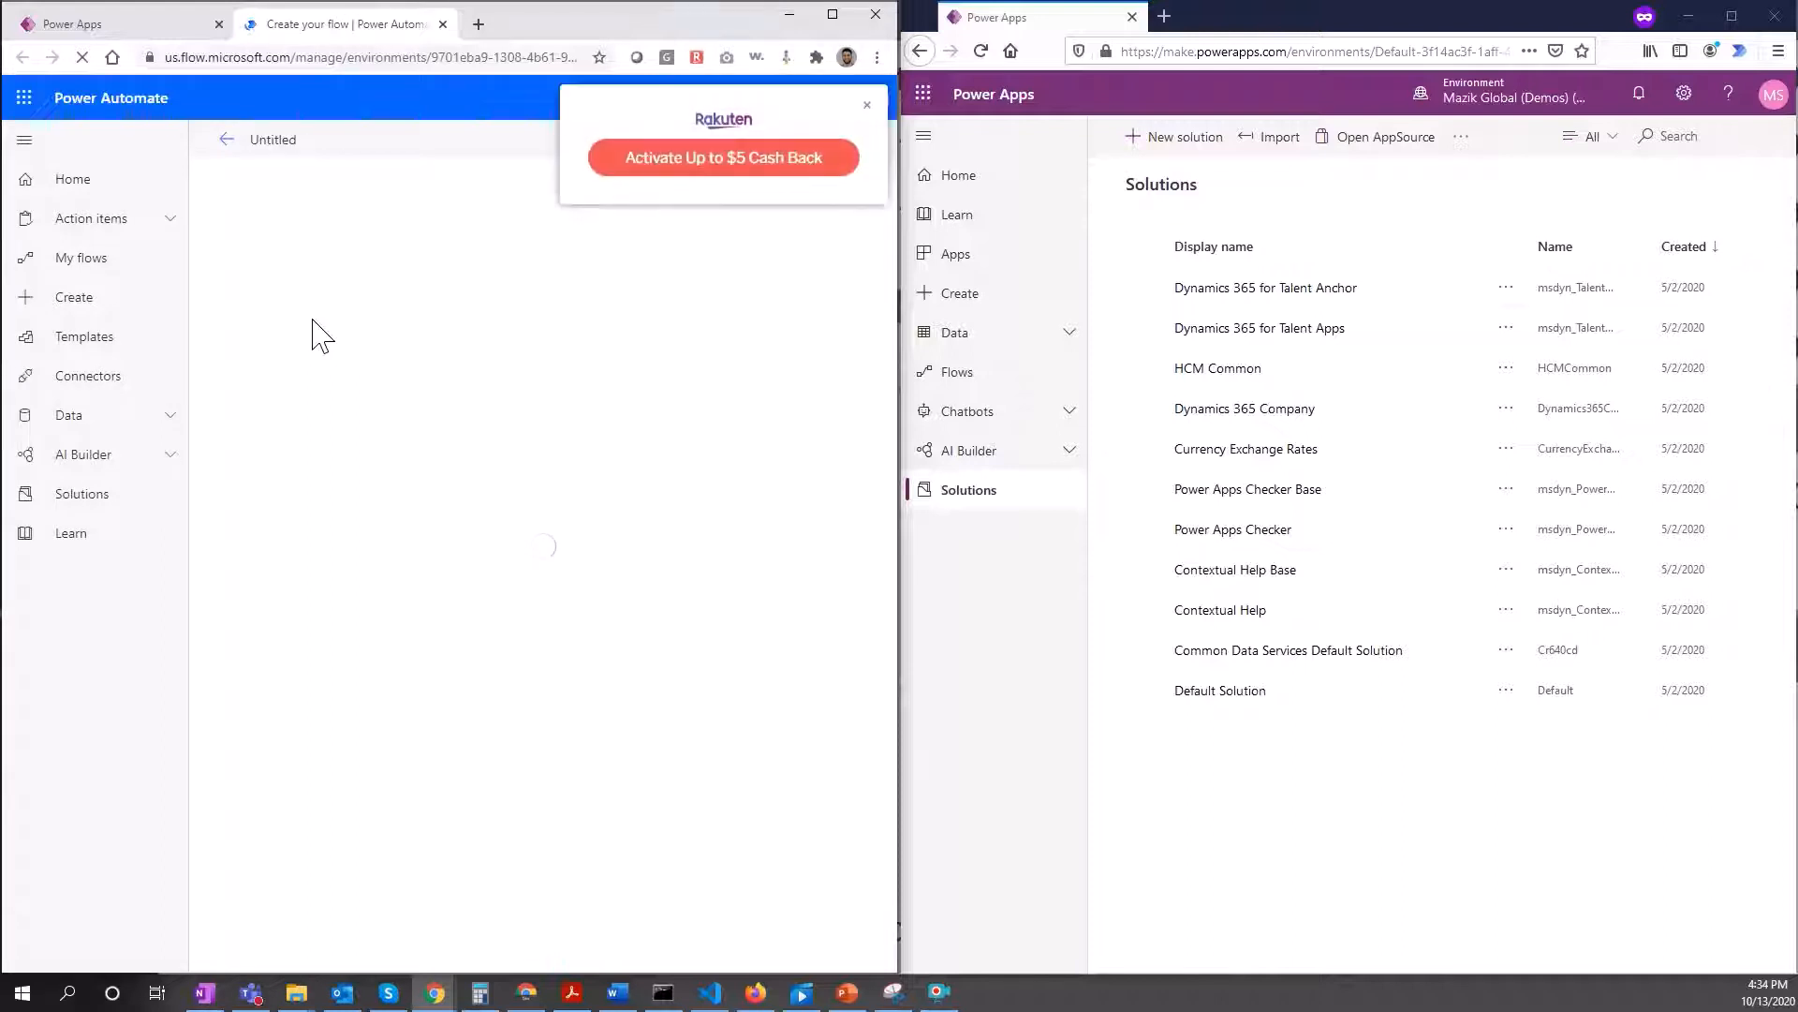
left_click(869, 107)
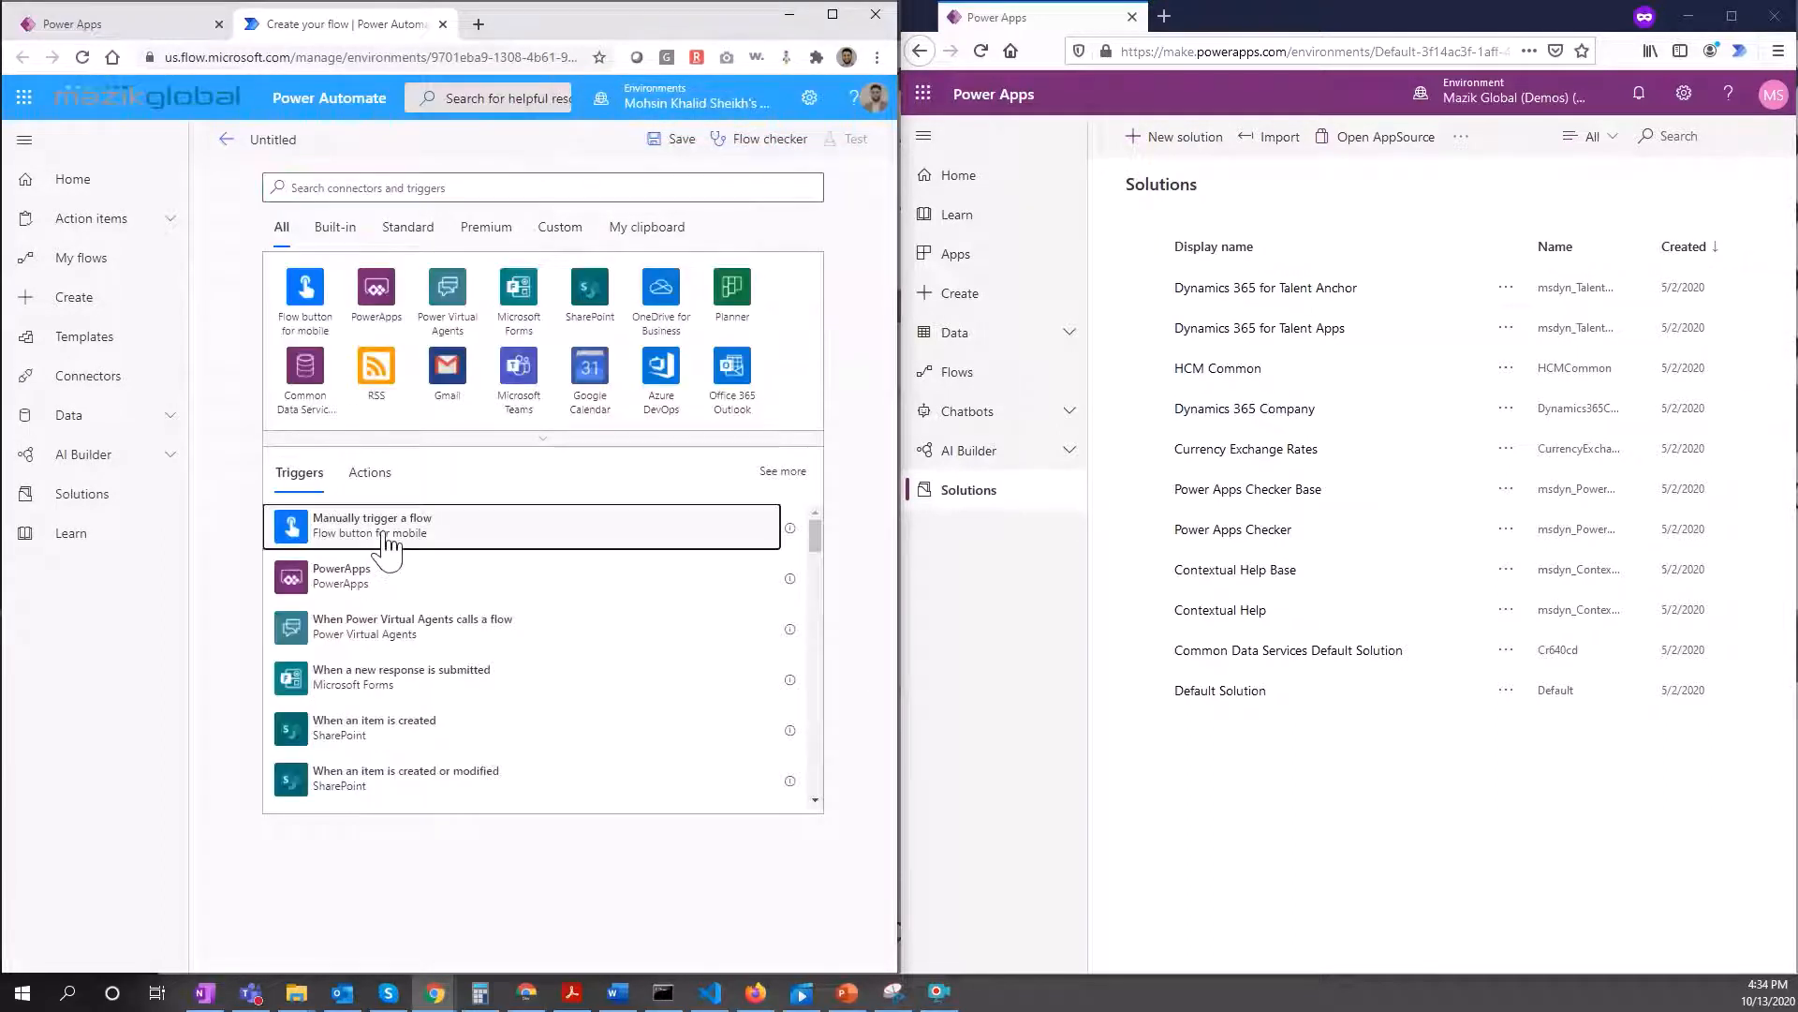
left_click(388, 548)
left_click(483, 347)
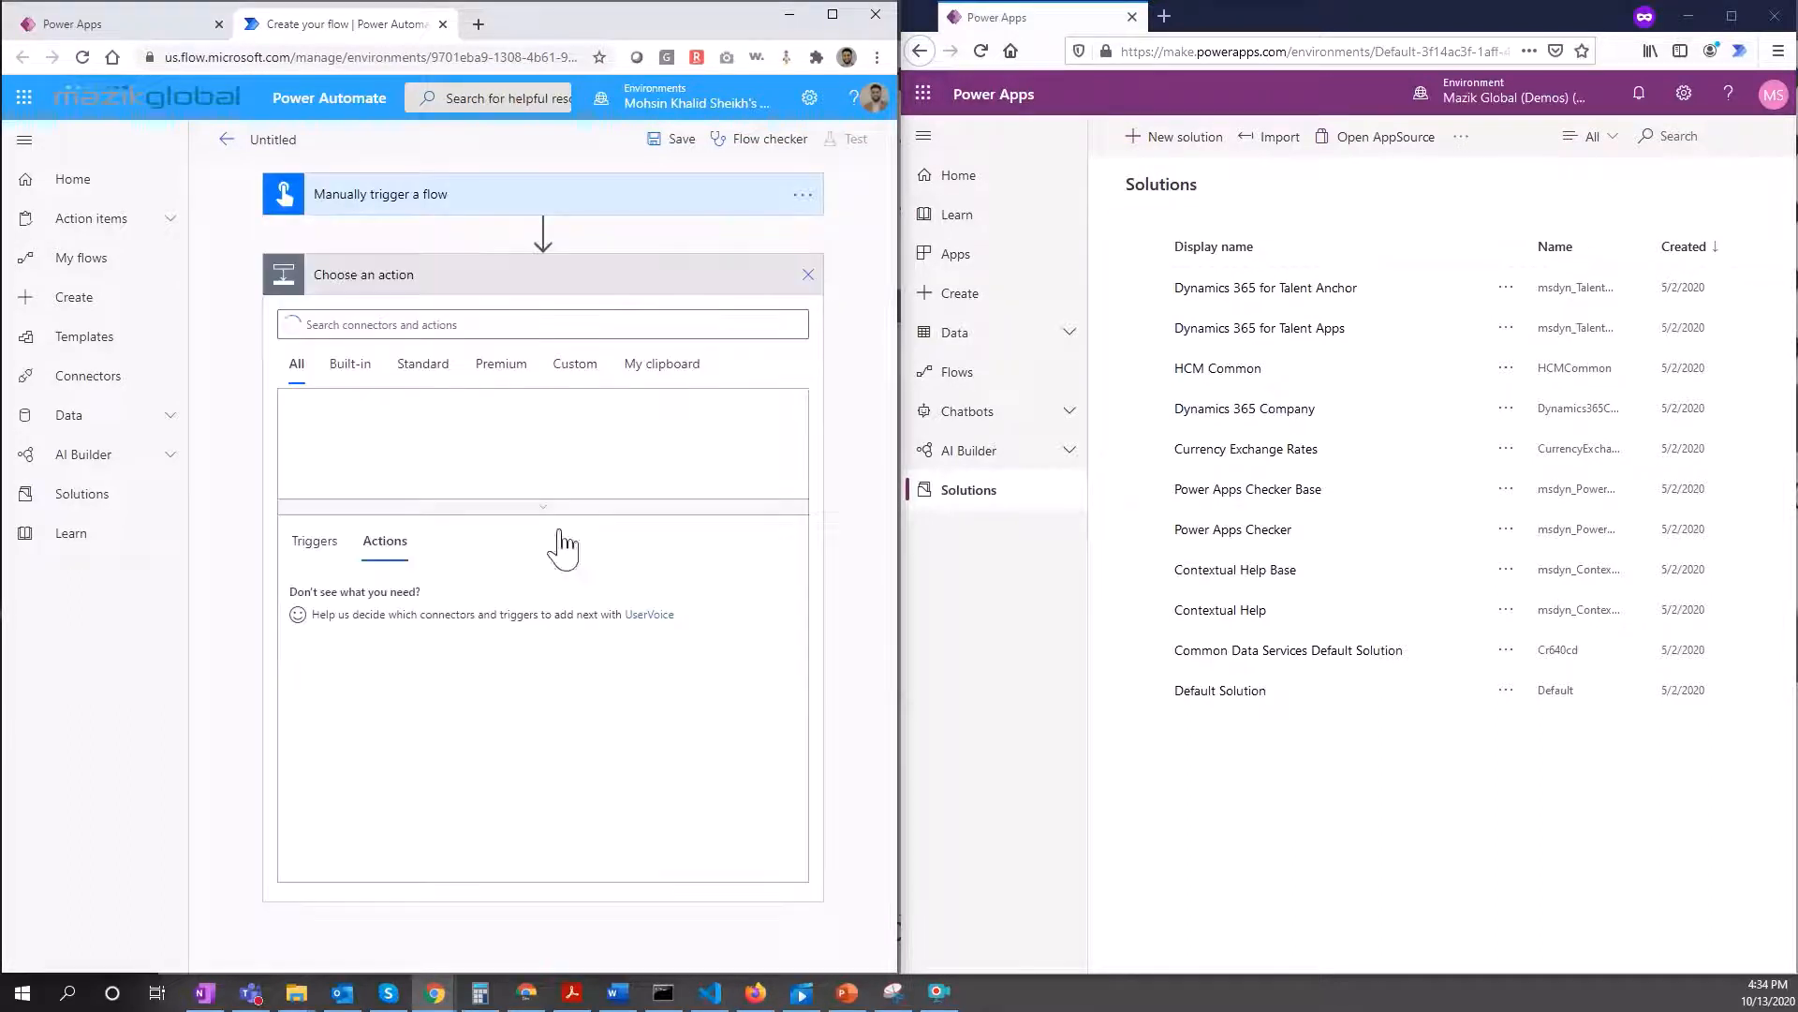
type("send a")
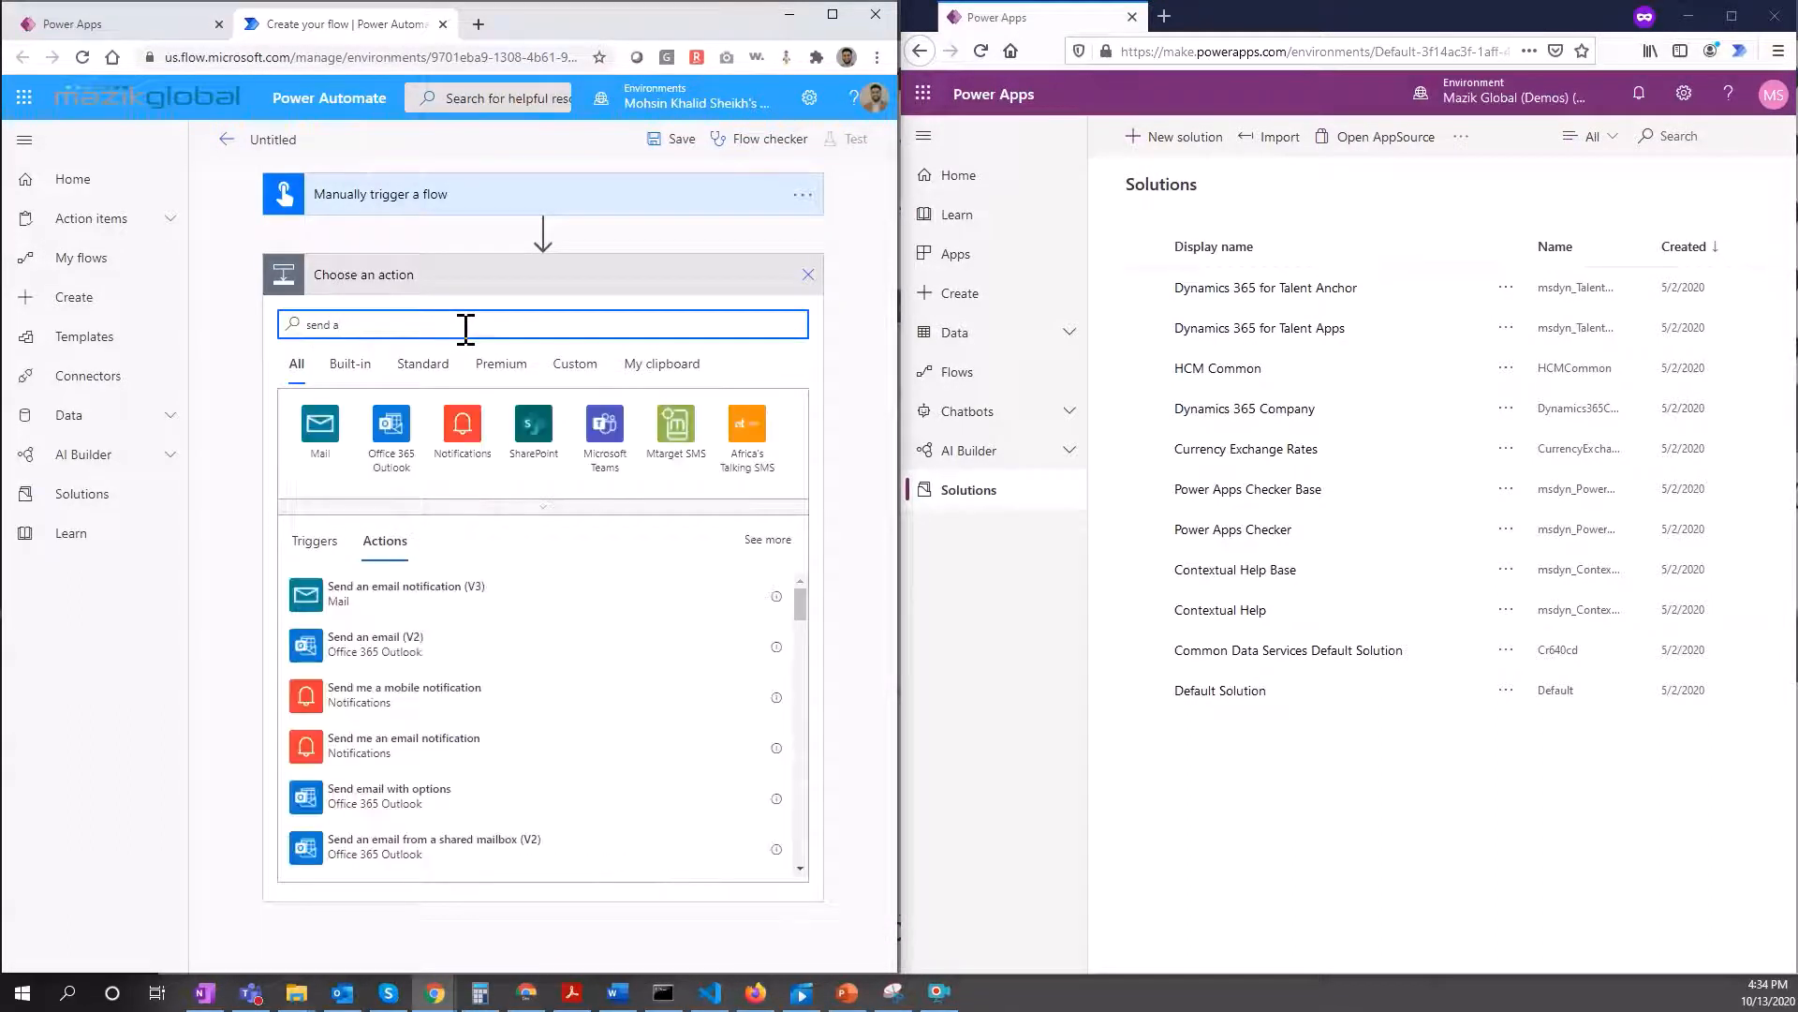
left_click(473, 647)
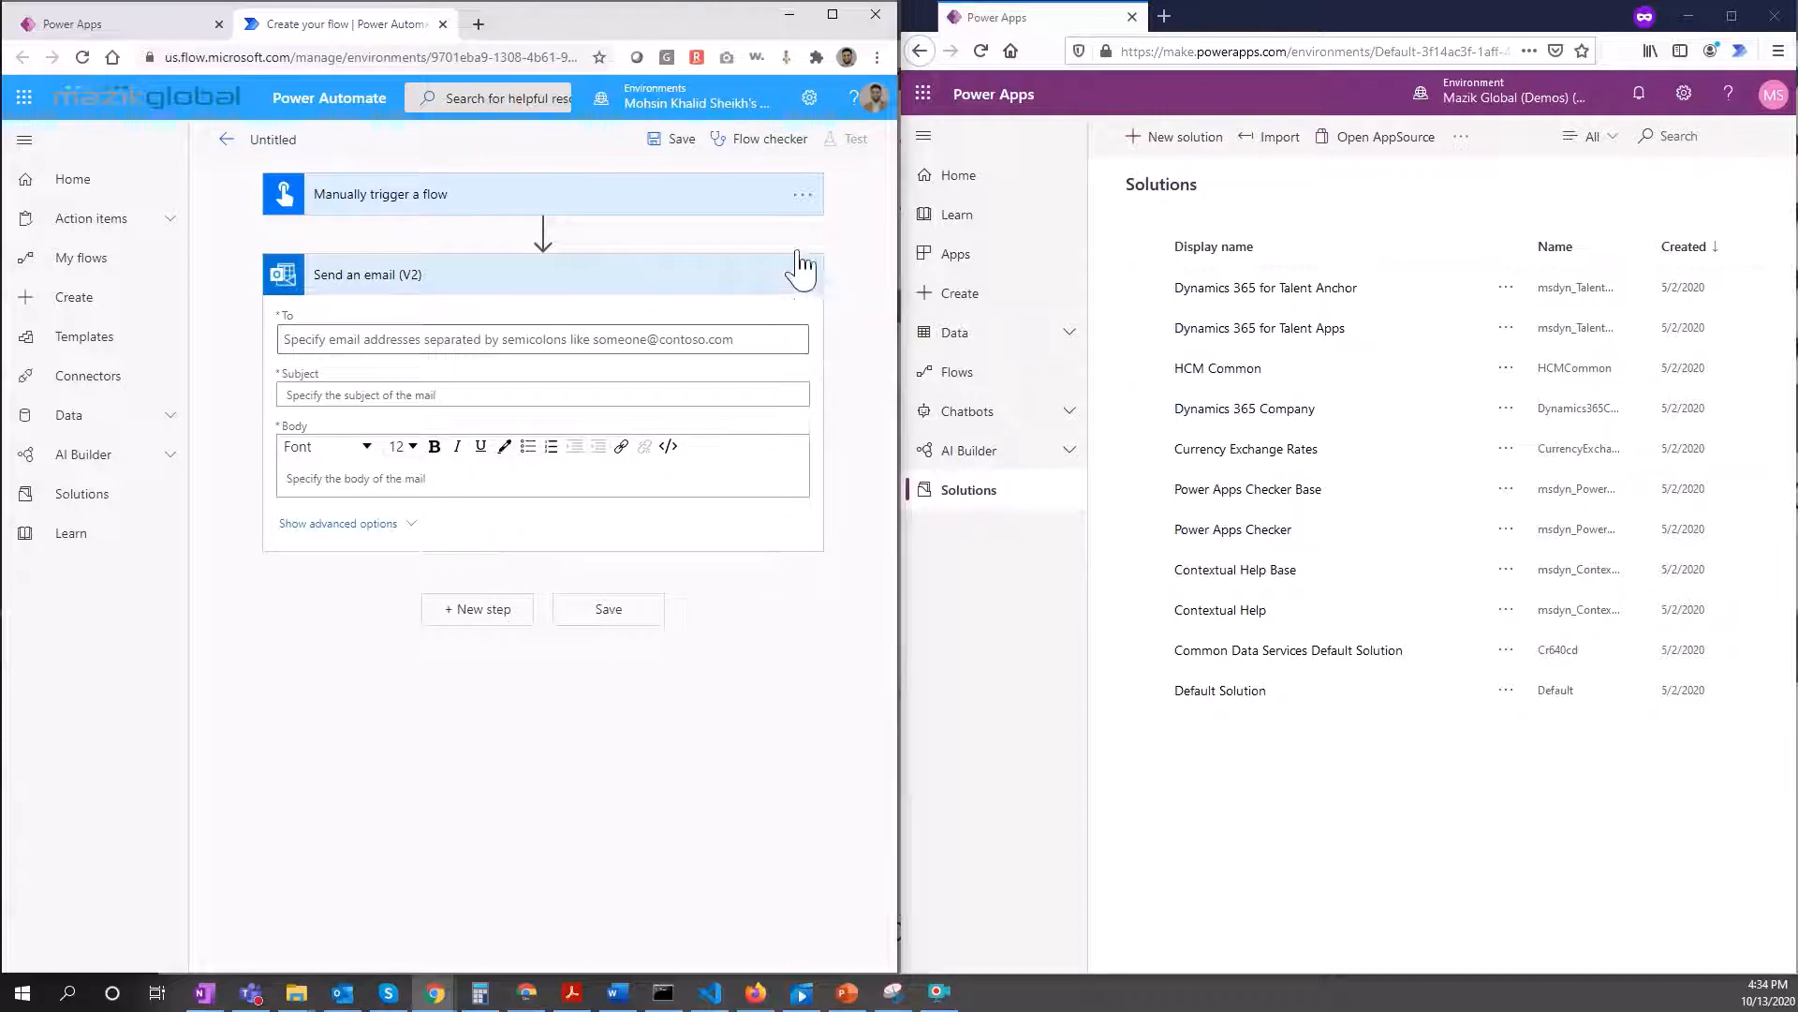
Step: Address the email to the suggested colleague, set Subject and Body to 'test', and save the flow
left_click(457, 339)
type("mohsin")
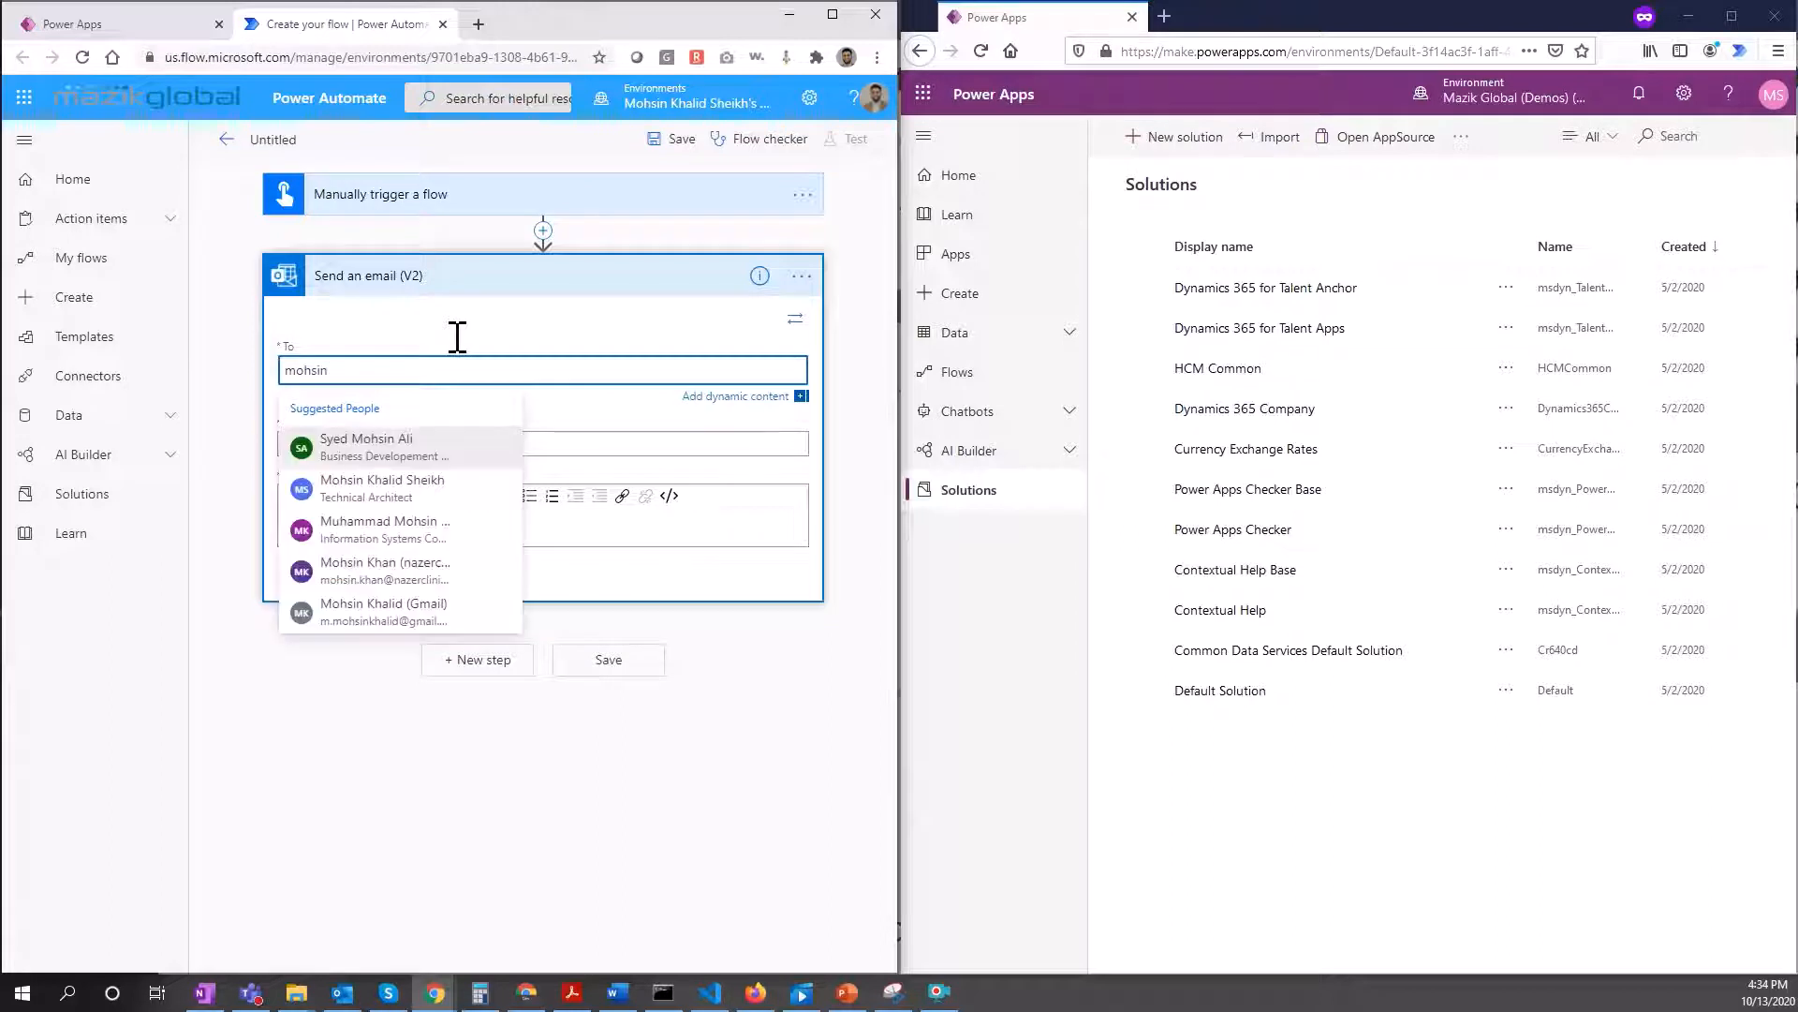
left_click(445, 488)
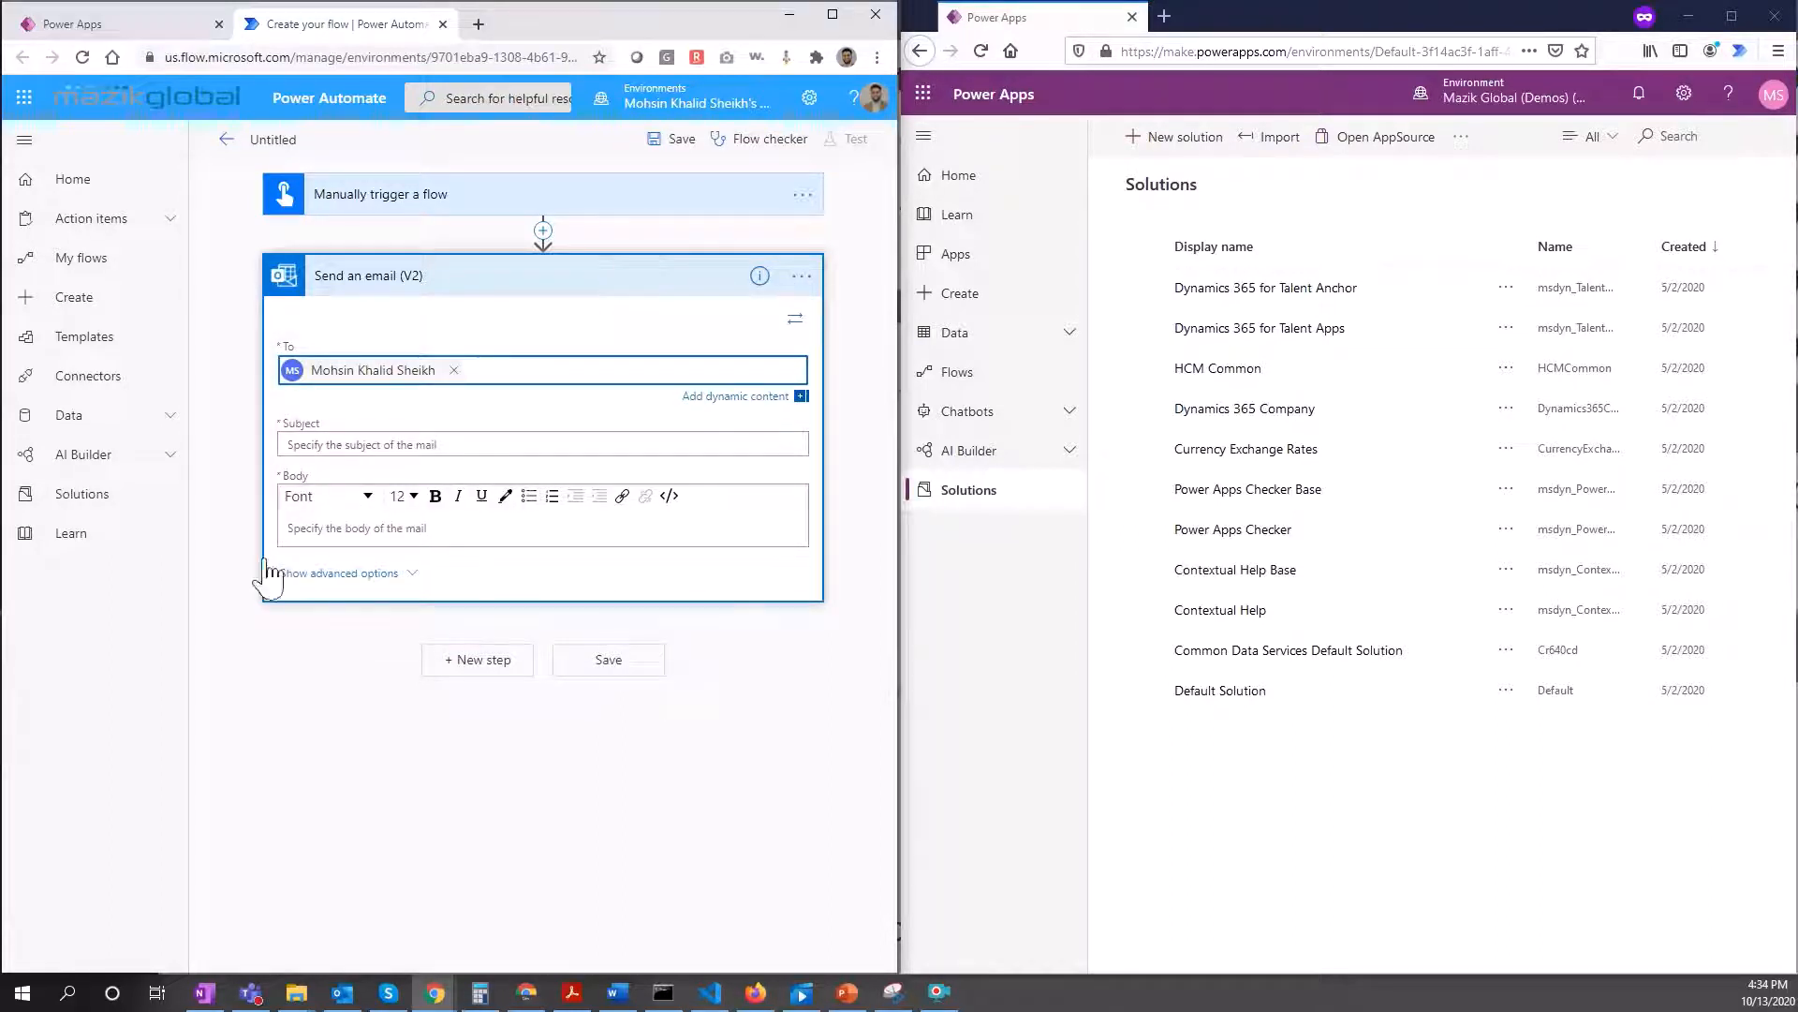
left_click(449, 443)
type("test")
left_click(456, 628)
type("tes")
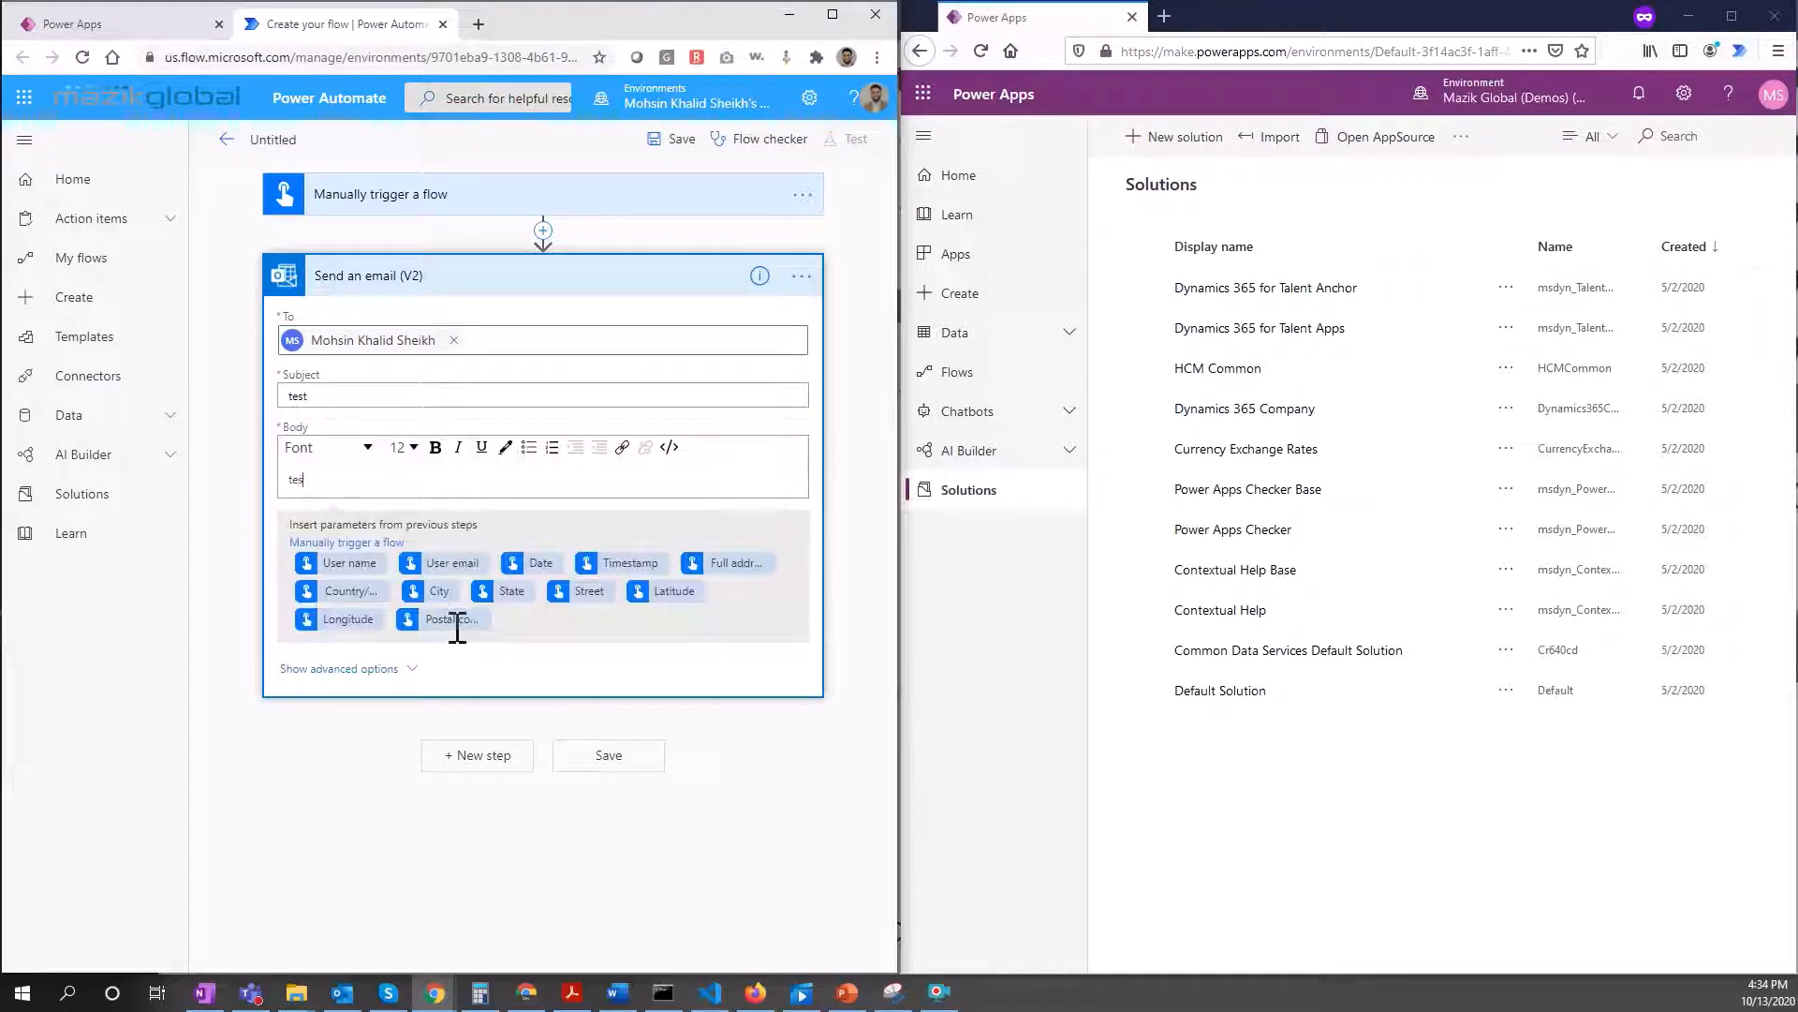
left_click(650, 763)
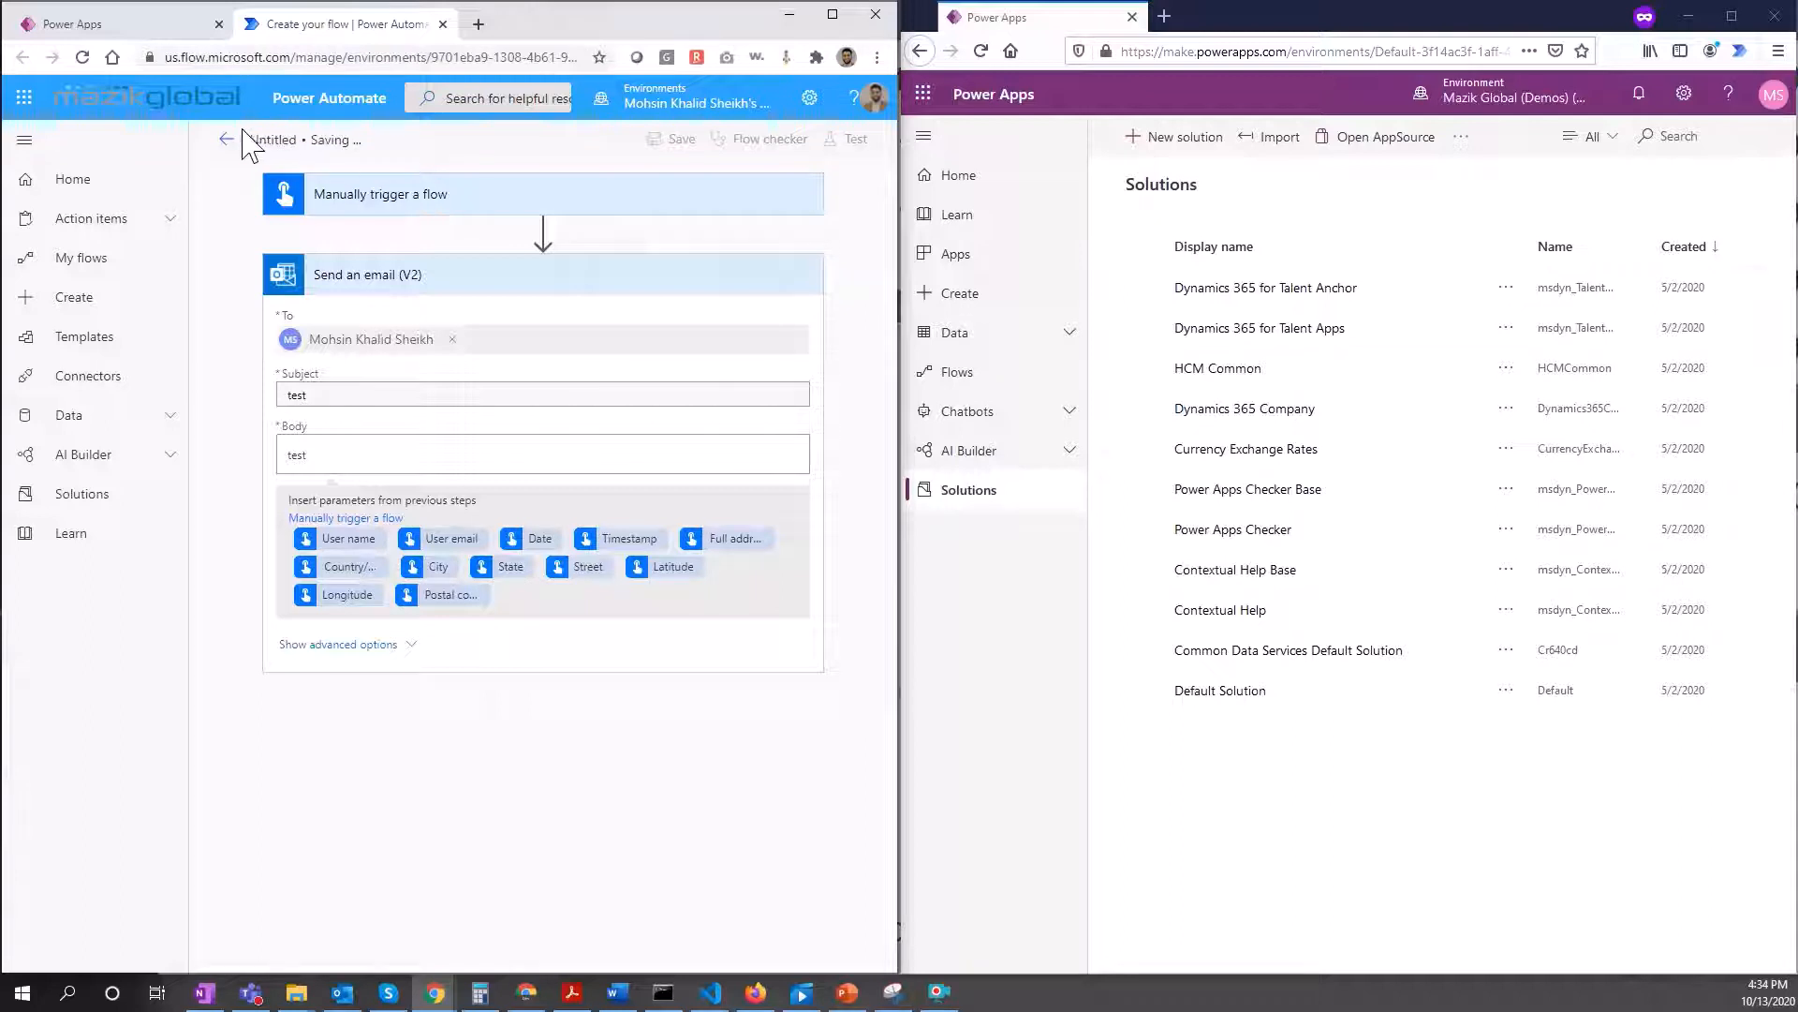
left_click(227, 140)
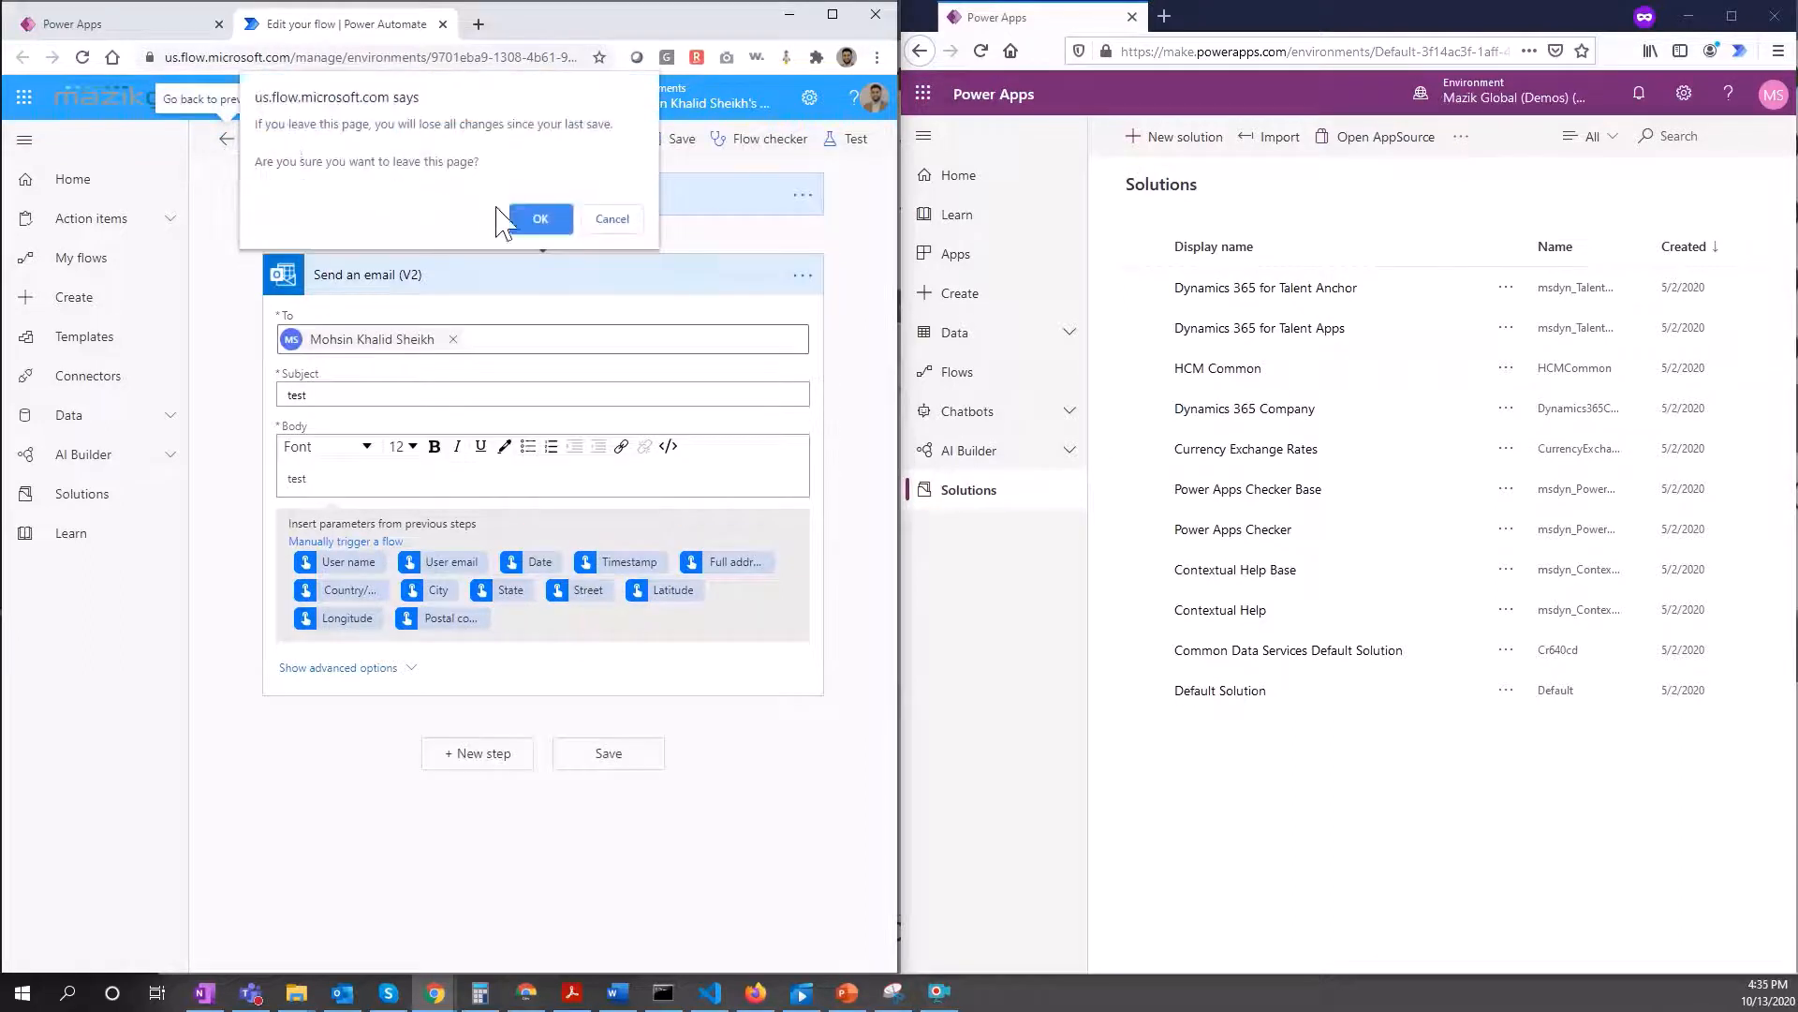
Step: Leave the flow editor, close the Power Automate tab and finish flow creation in the PPP solution
left_click(535, 219)
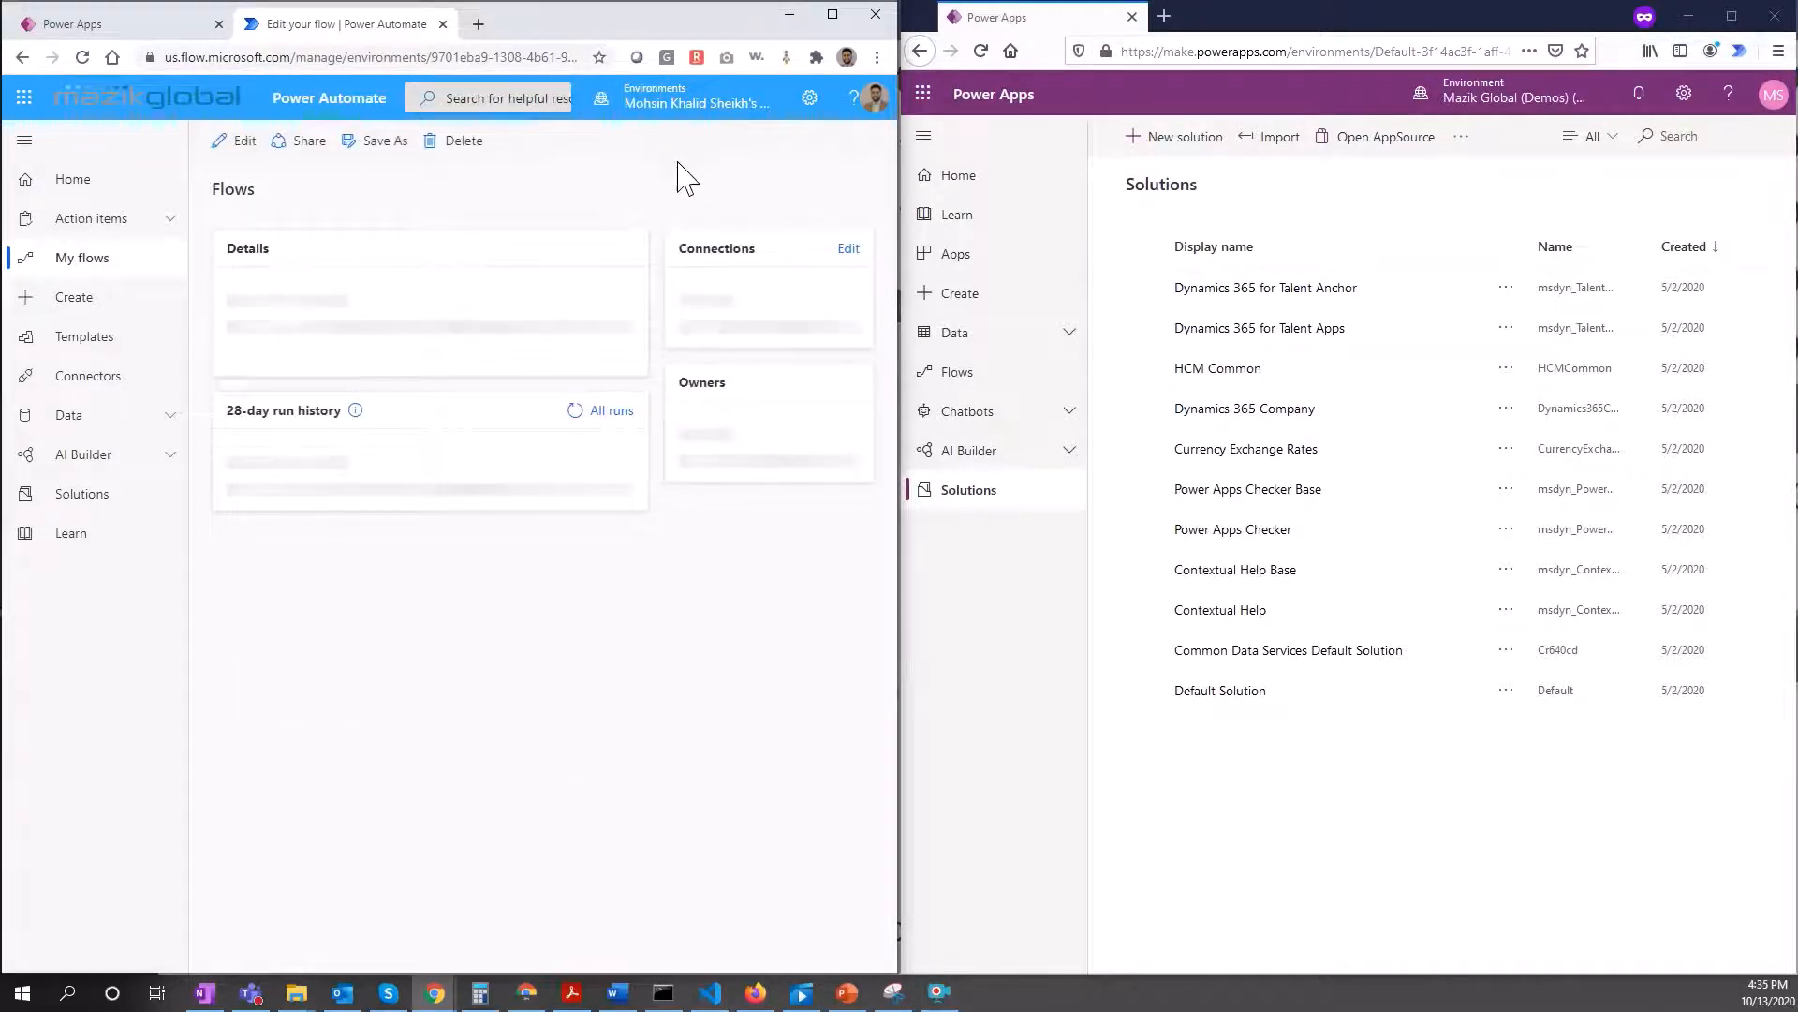
left_click(823, 142)
left_click(571, 192)
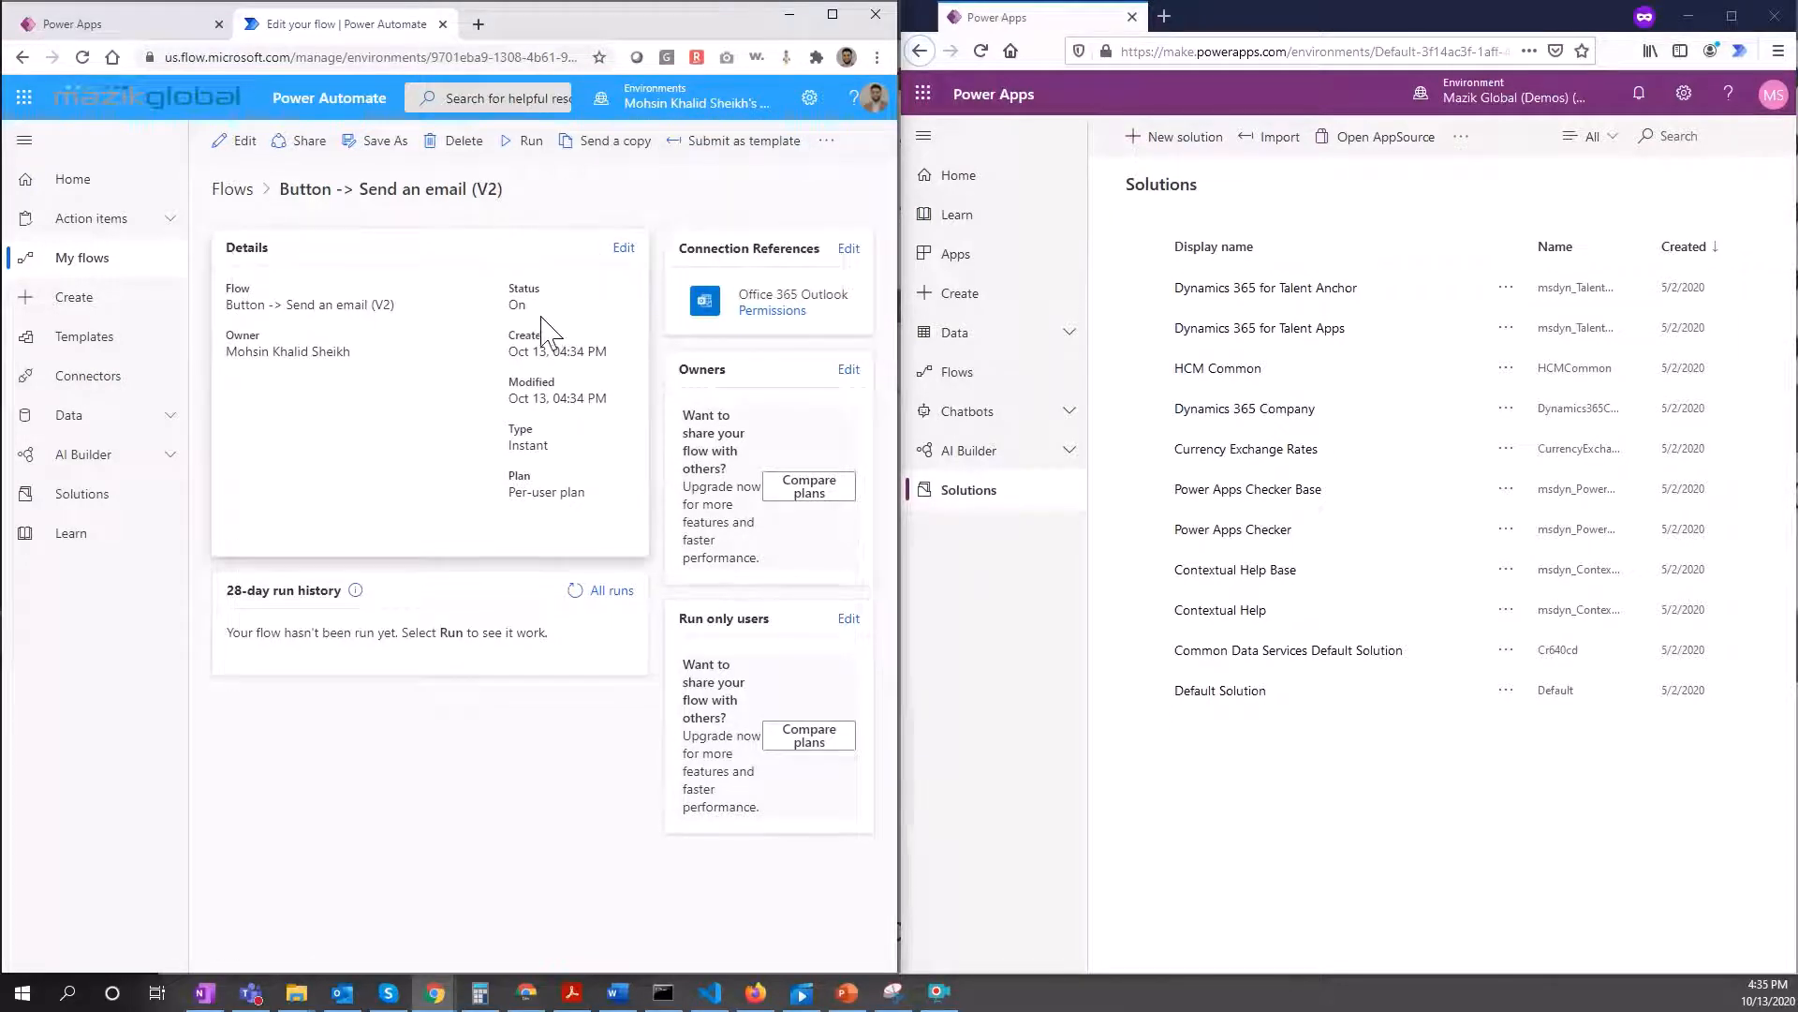
left_click(442, 24)
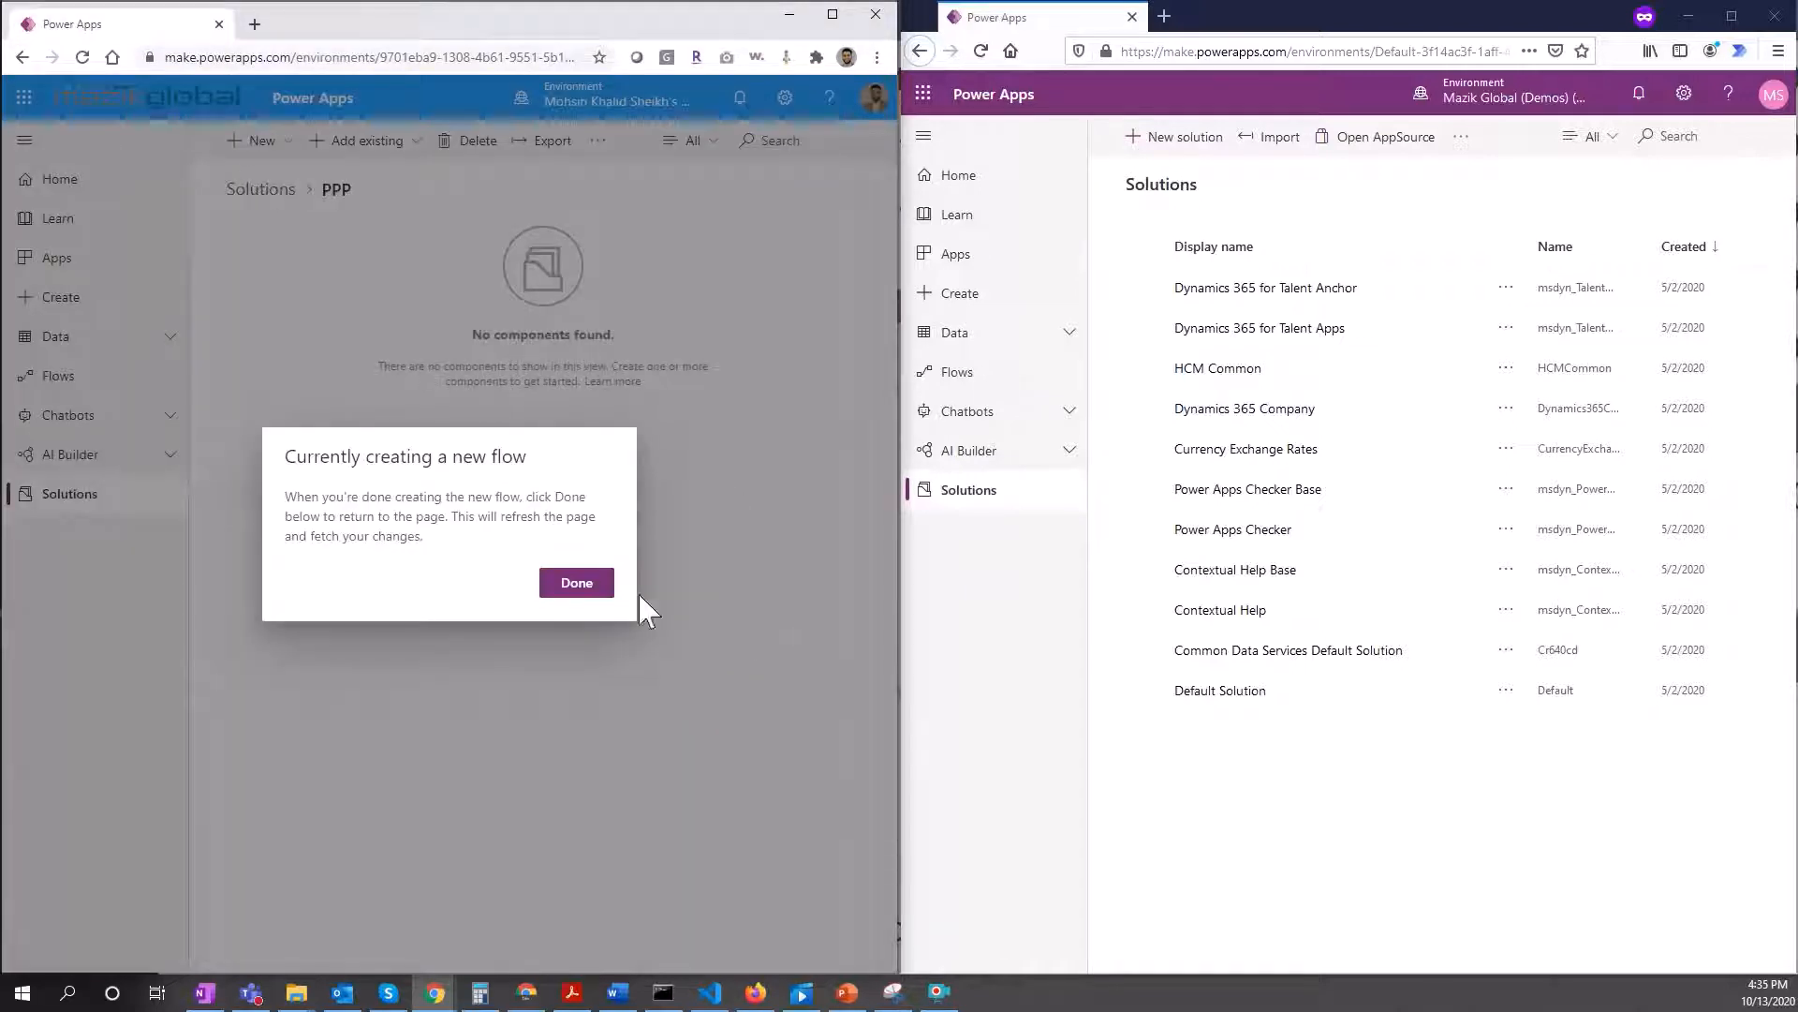
left_click(577, 584)
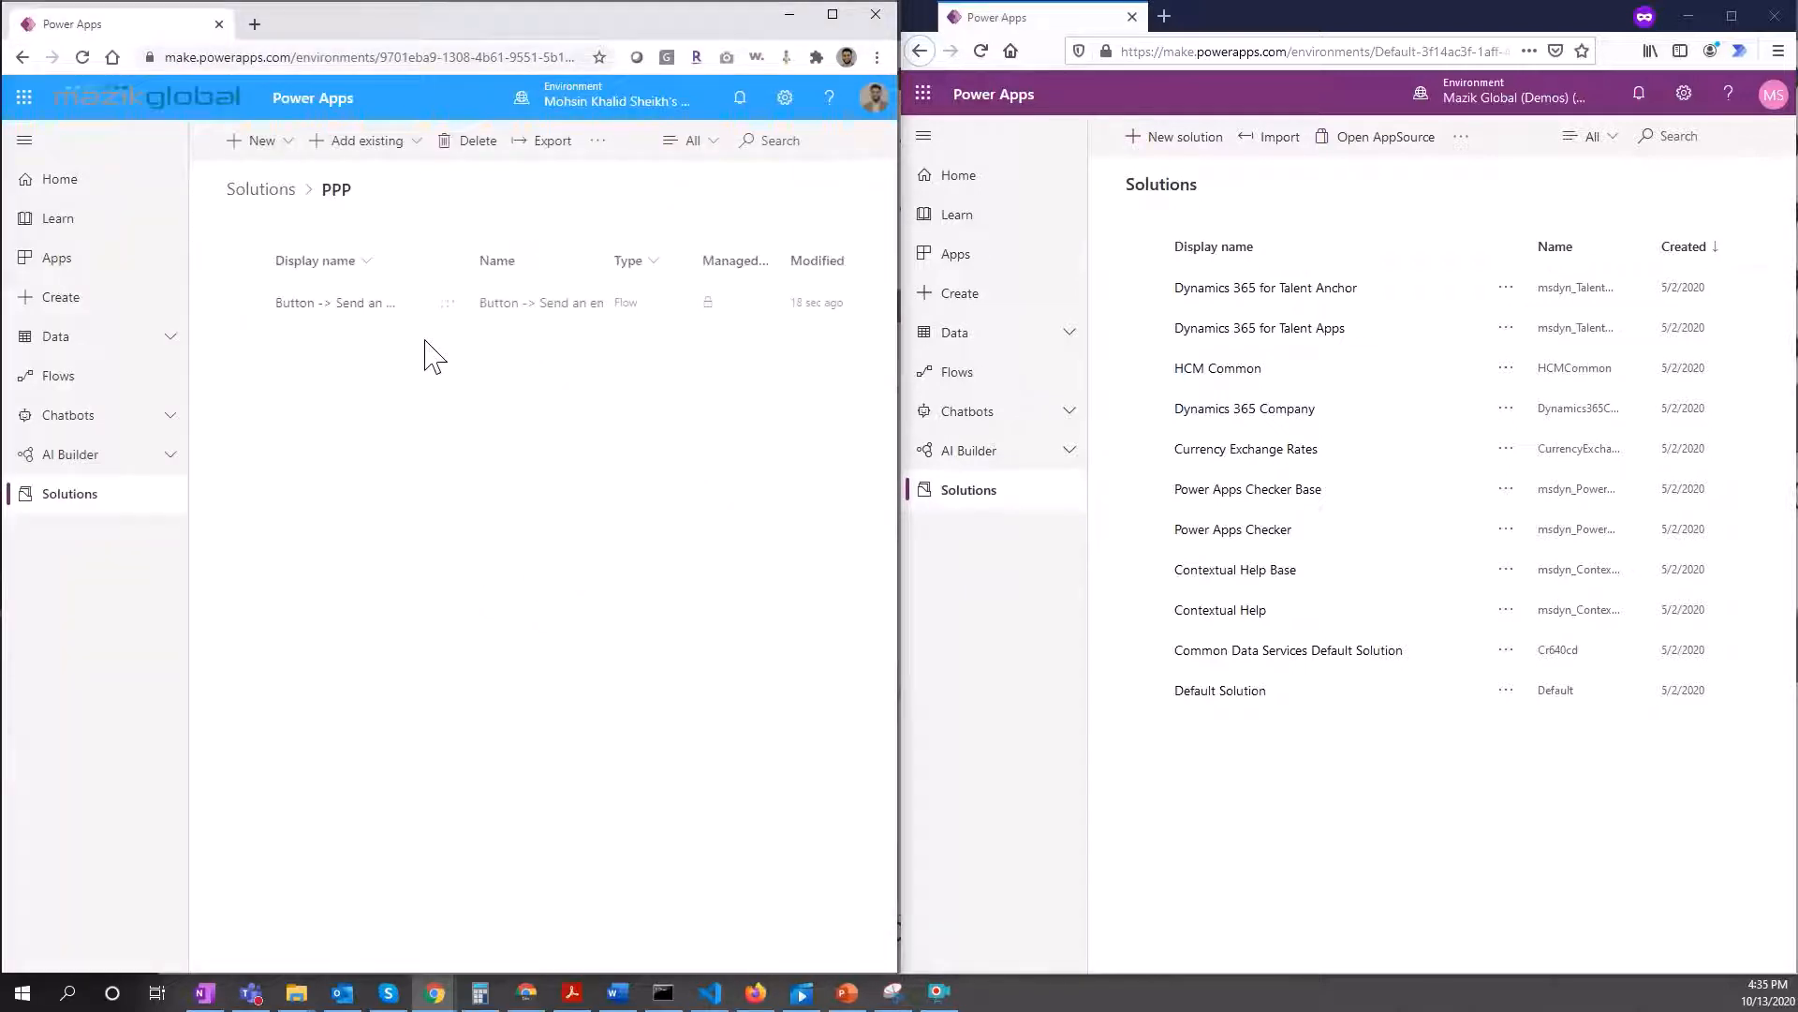
Step: Filter the PPP solution to Connection Reference (preview) and widen the Display name and Type columns
left_click(709, 149)
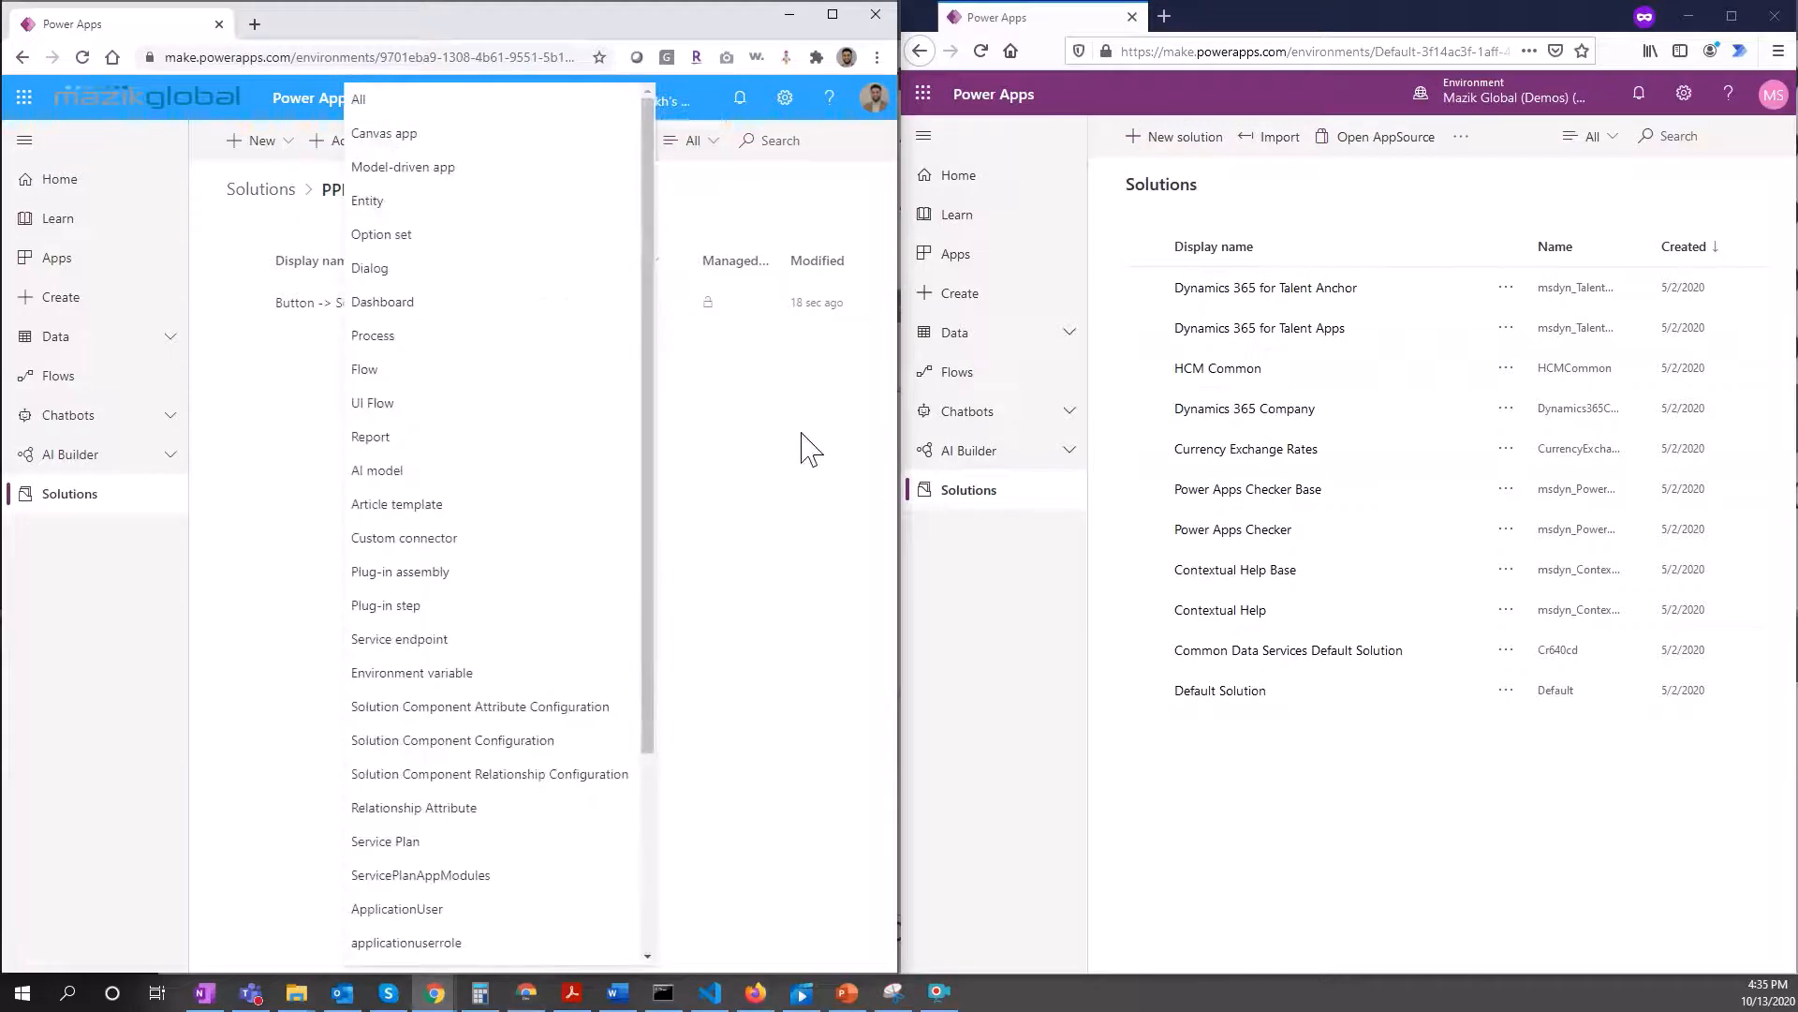
left_click(805, 442)
left_click(694, 148)
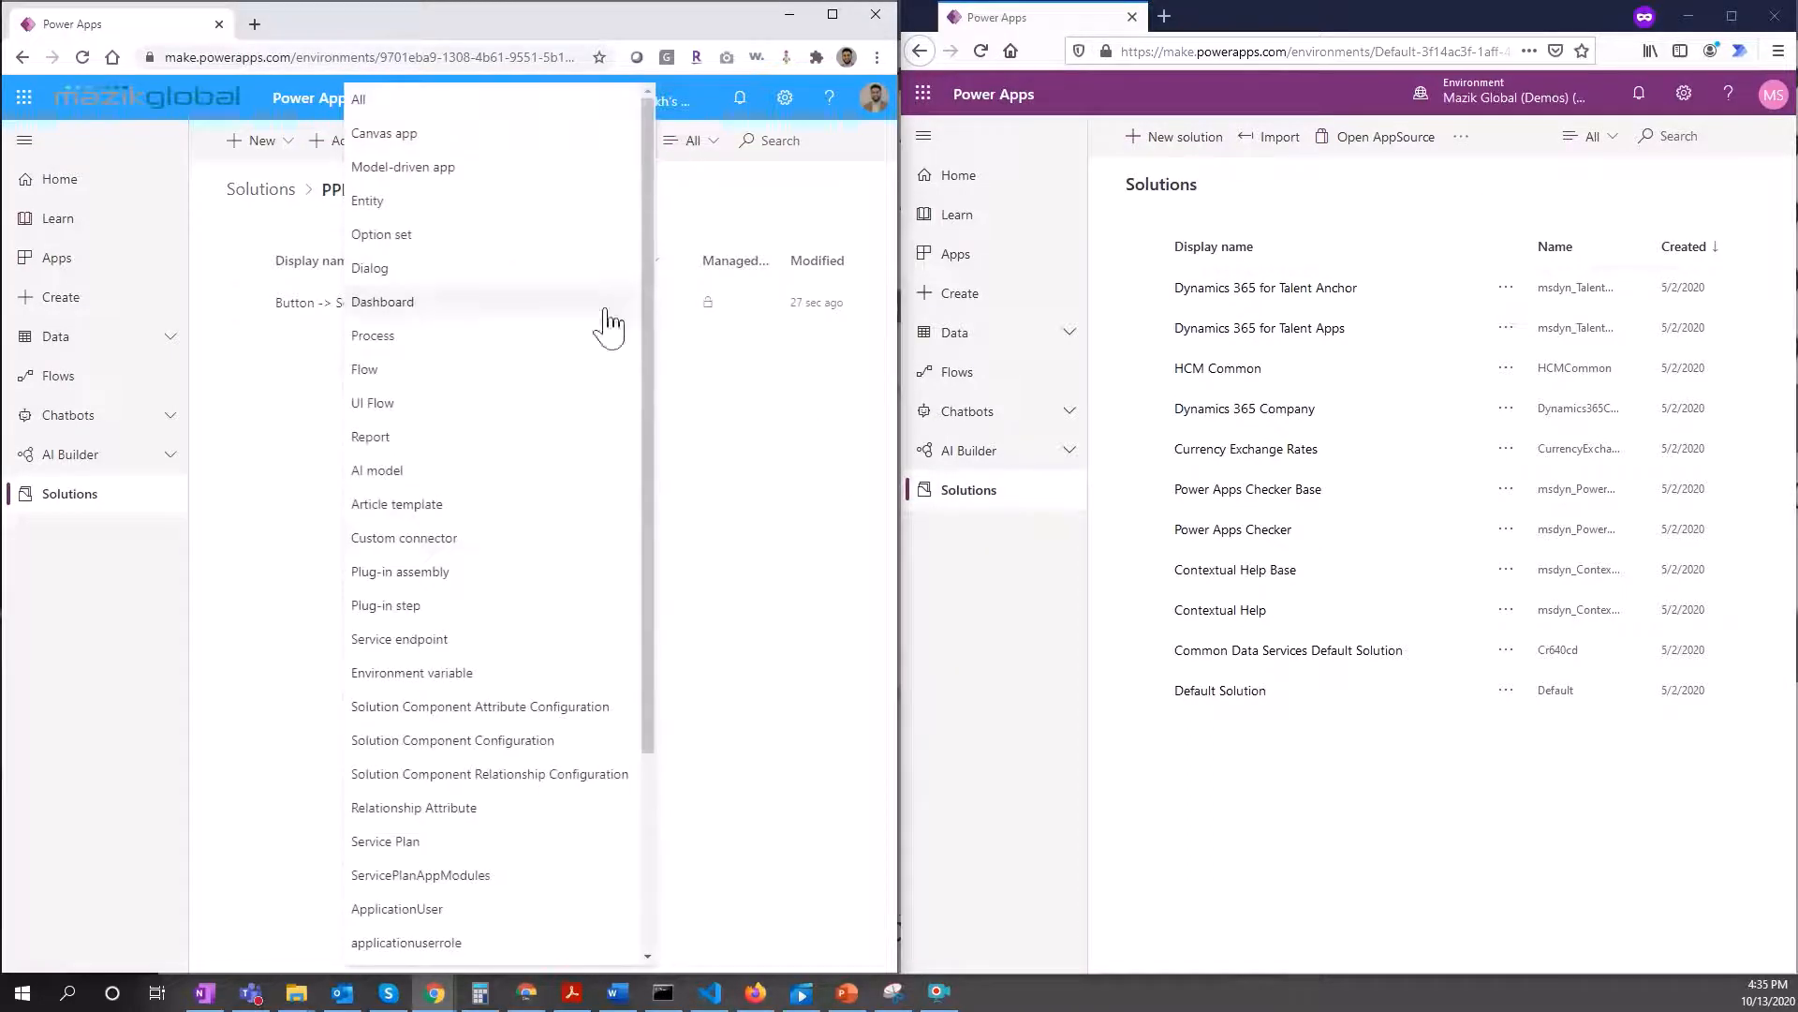
scroll(496, 581, "down", 3)
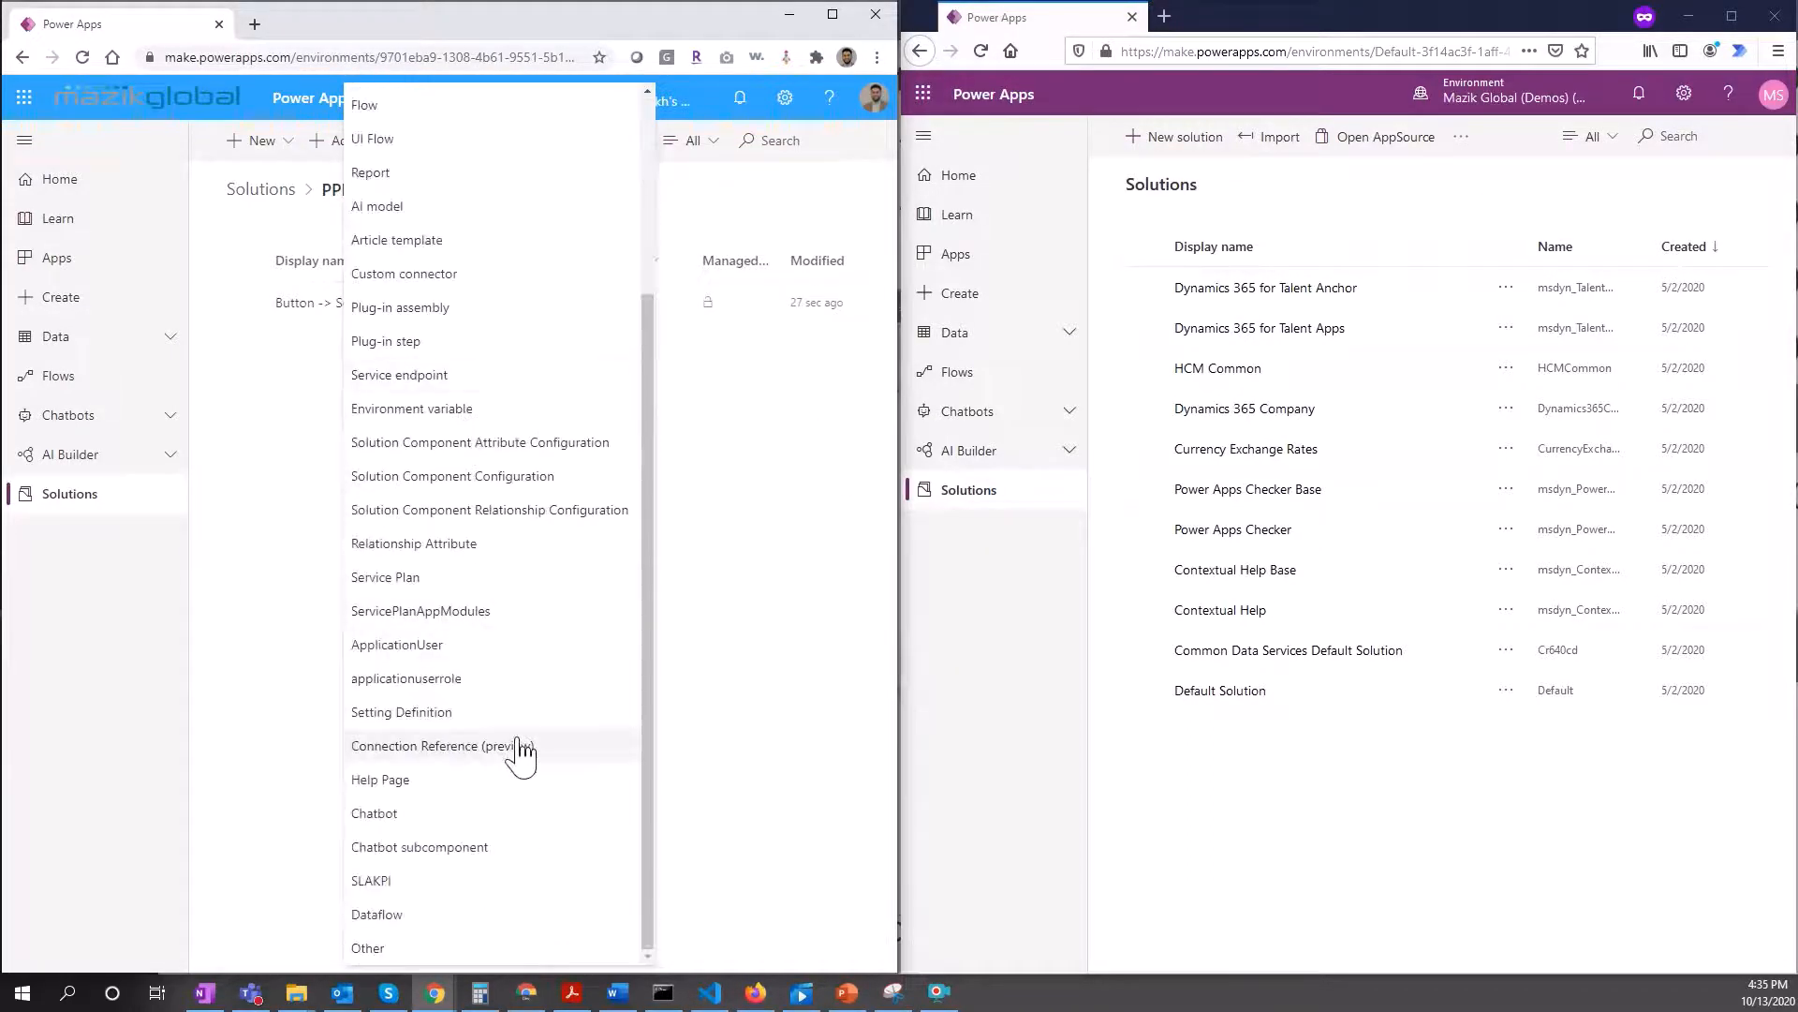
left_click(521, 750)
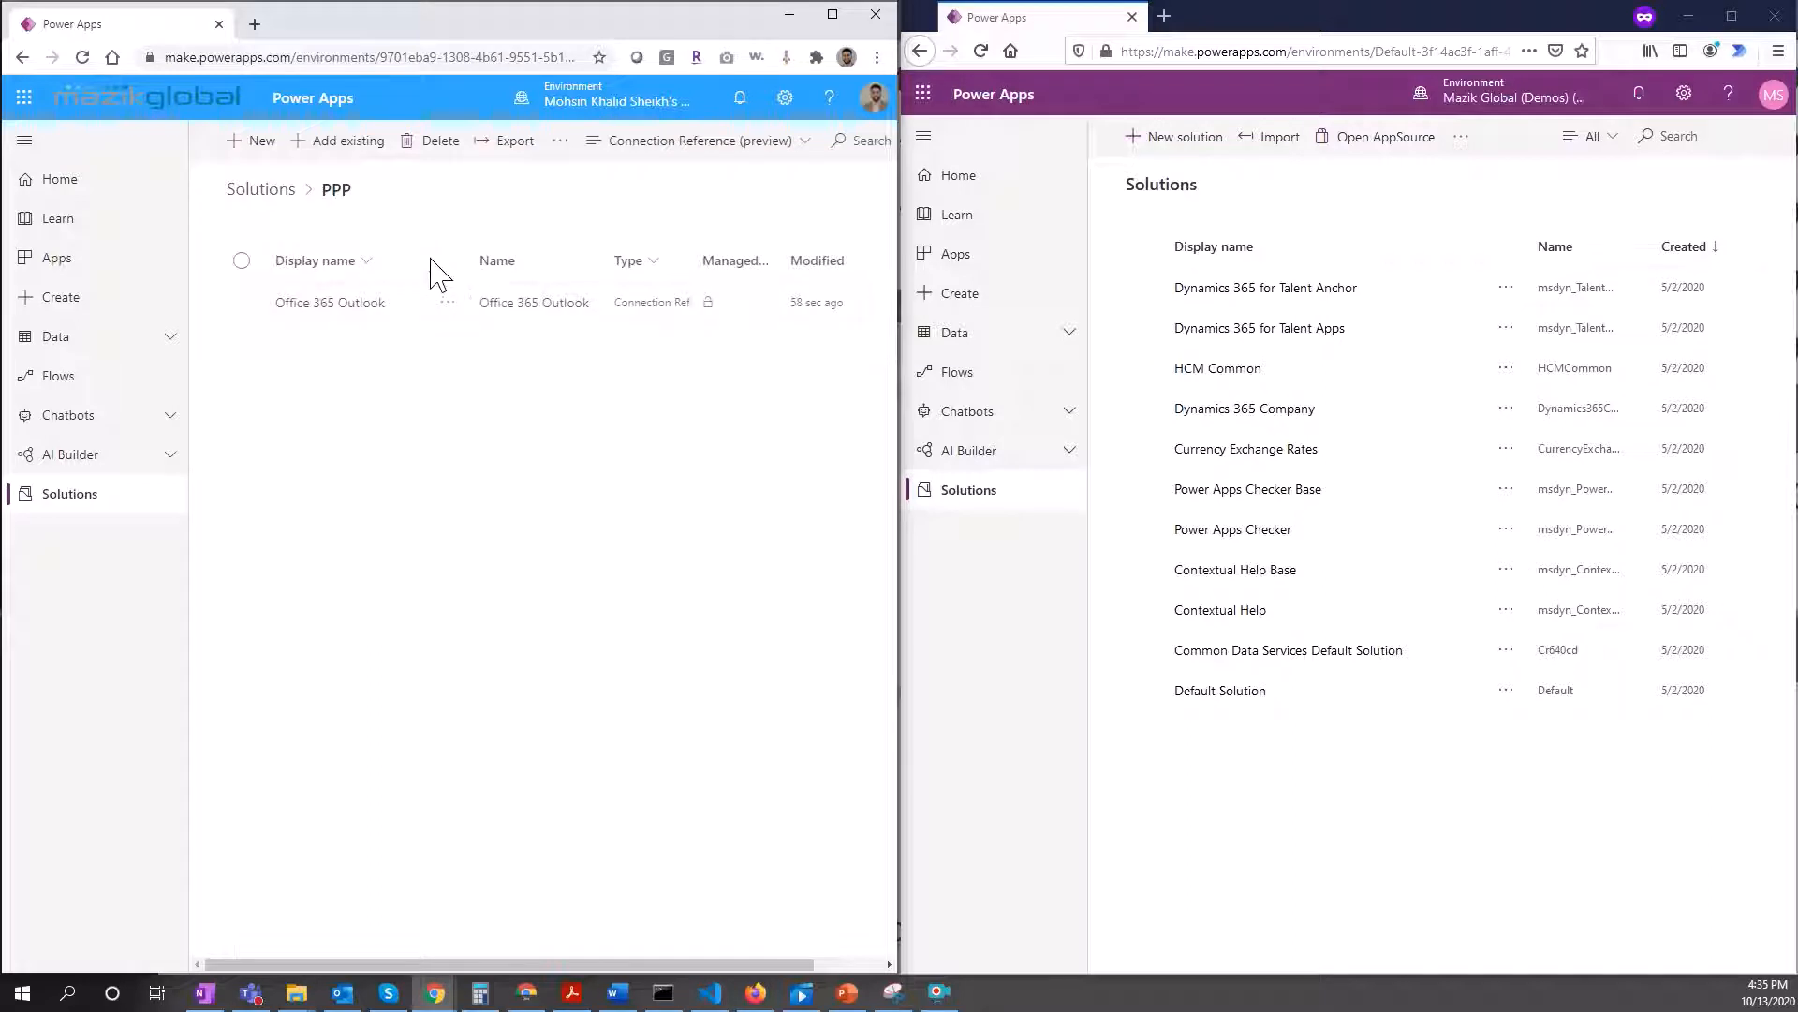
mouse_move(420, 260)
left_mouse_down()
mouse_move(473, 259)
mouse_move(450, 259)
left_mouse_up()
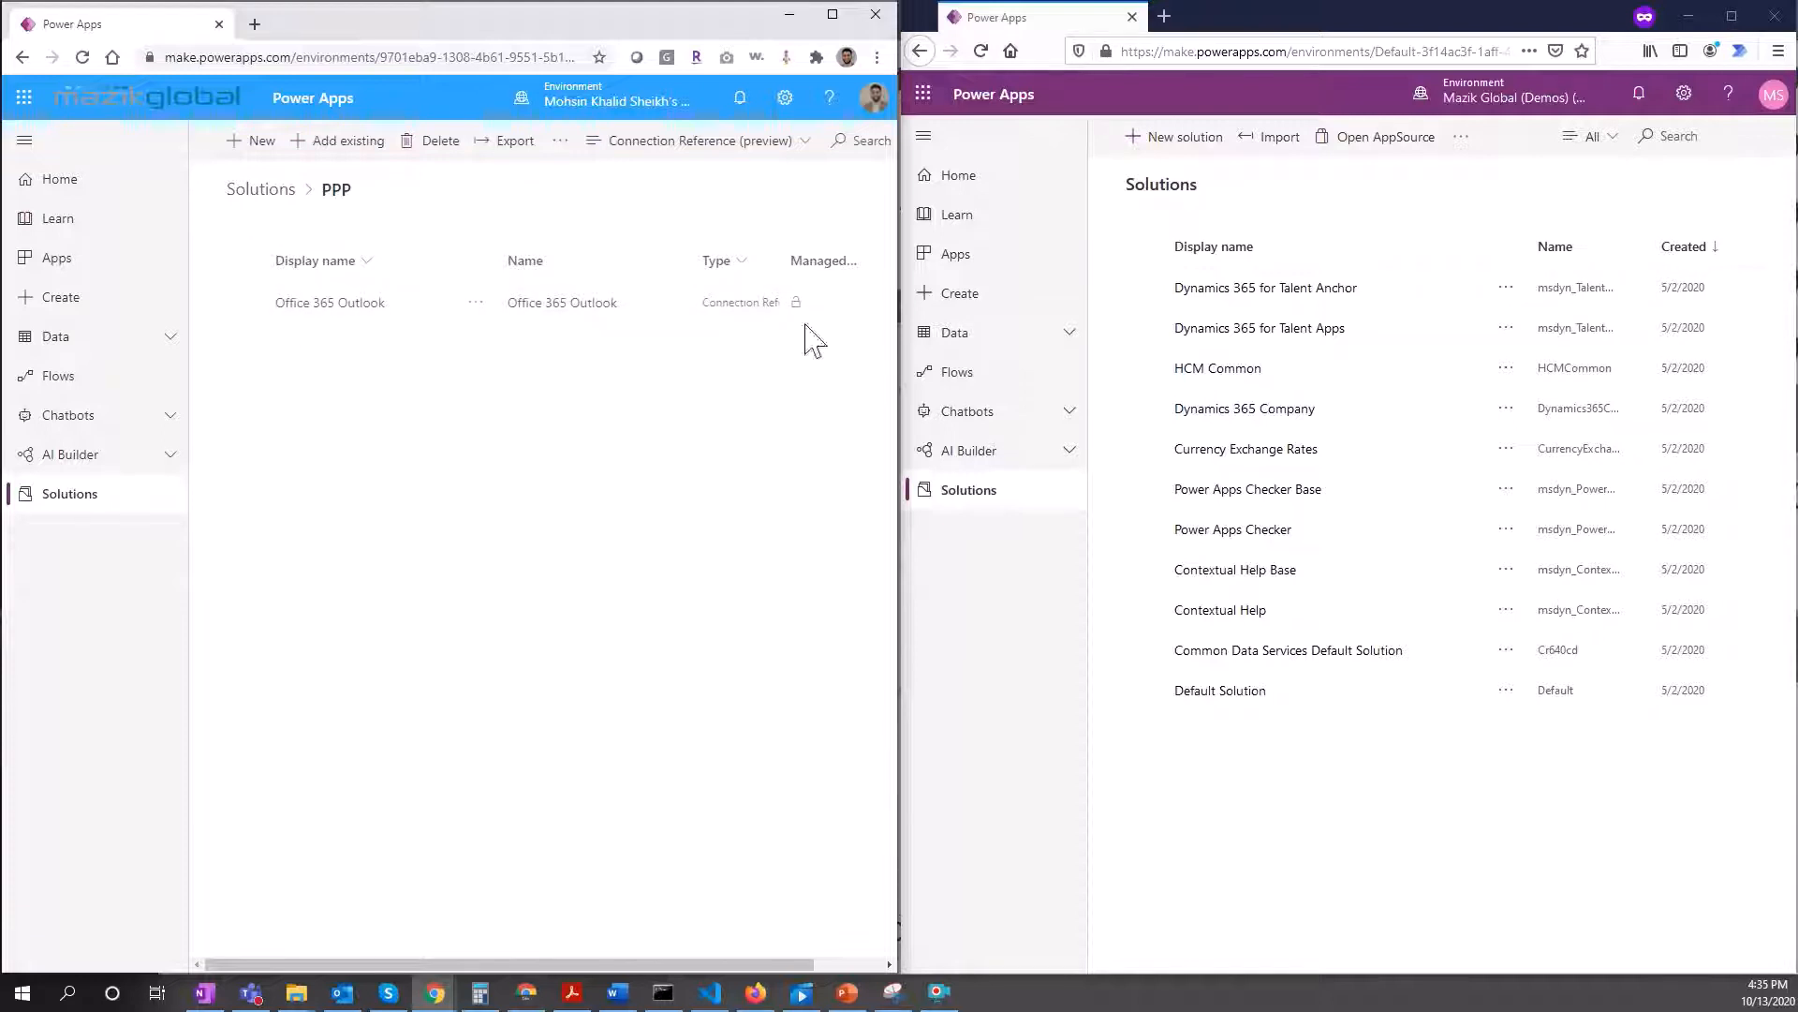
left_click_drag(691, 262, 628, 262)
Step: Start a new connection reference using the Common Data Service connector
left_click(253, 141)
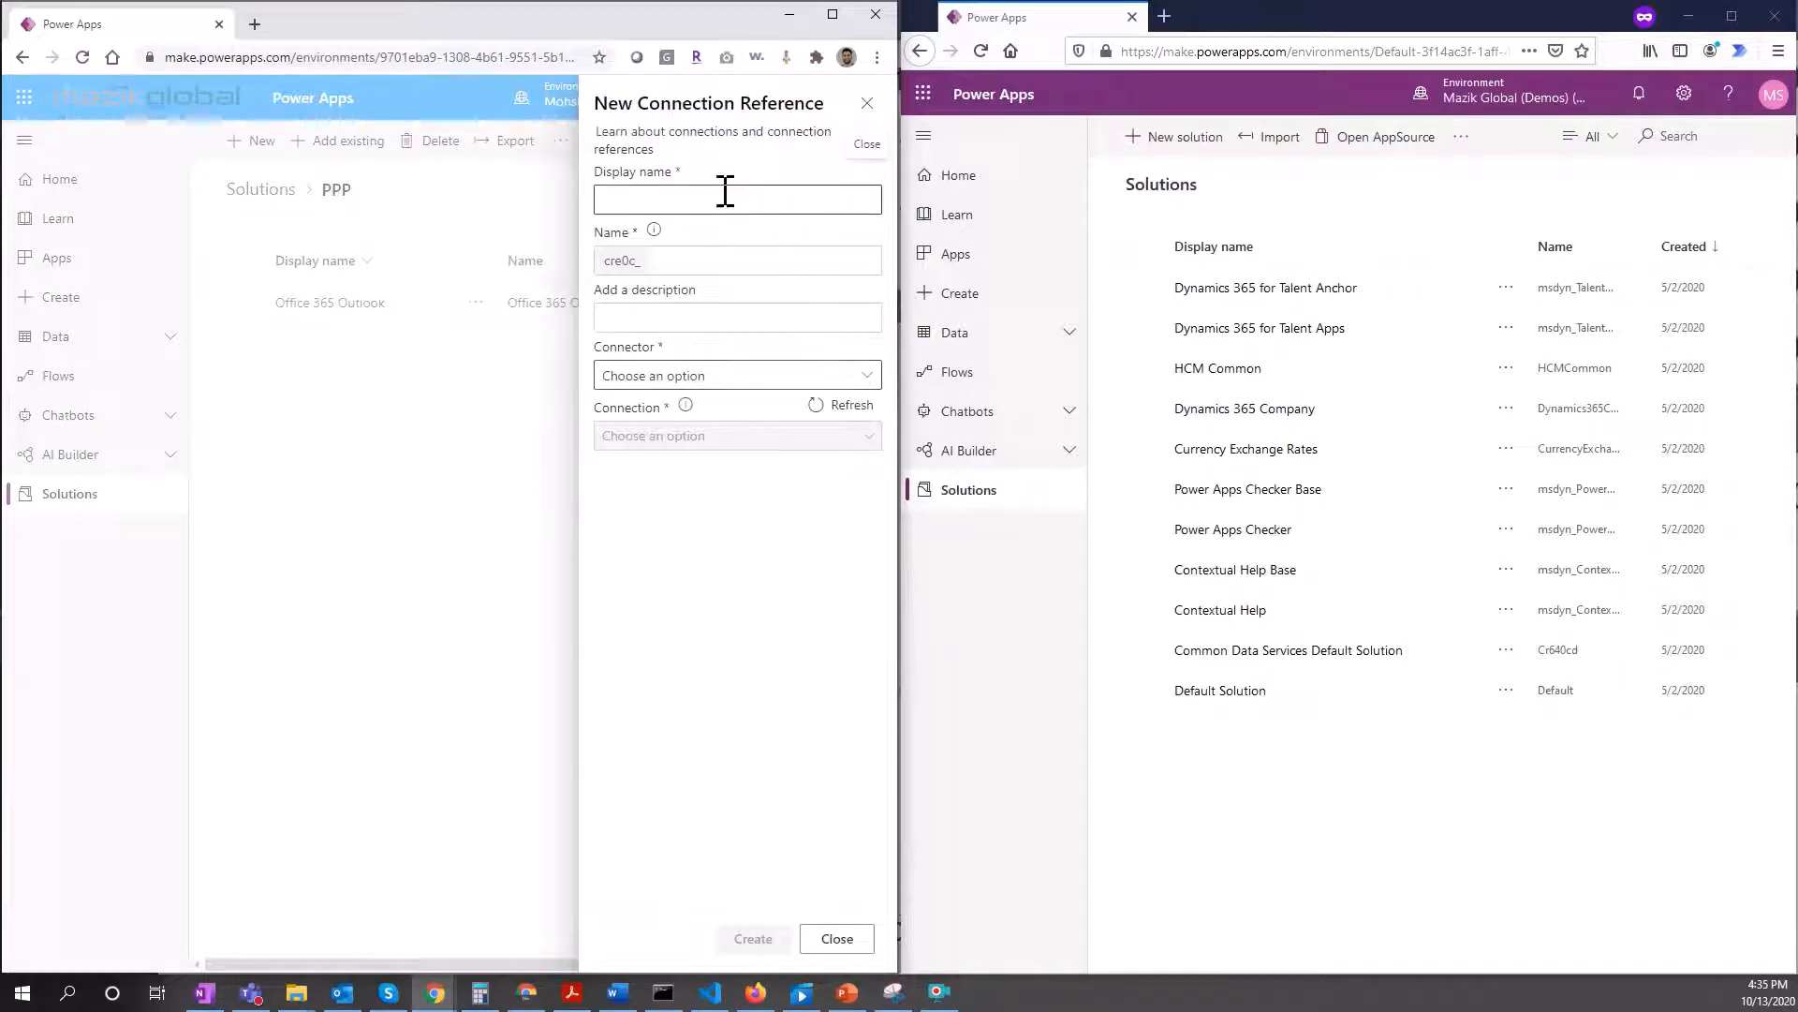
left_click(725, 198)
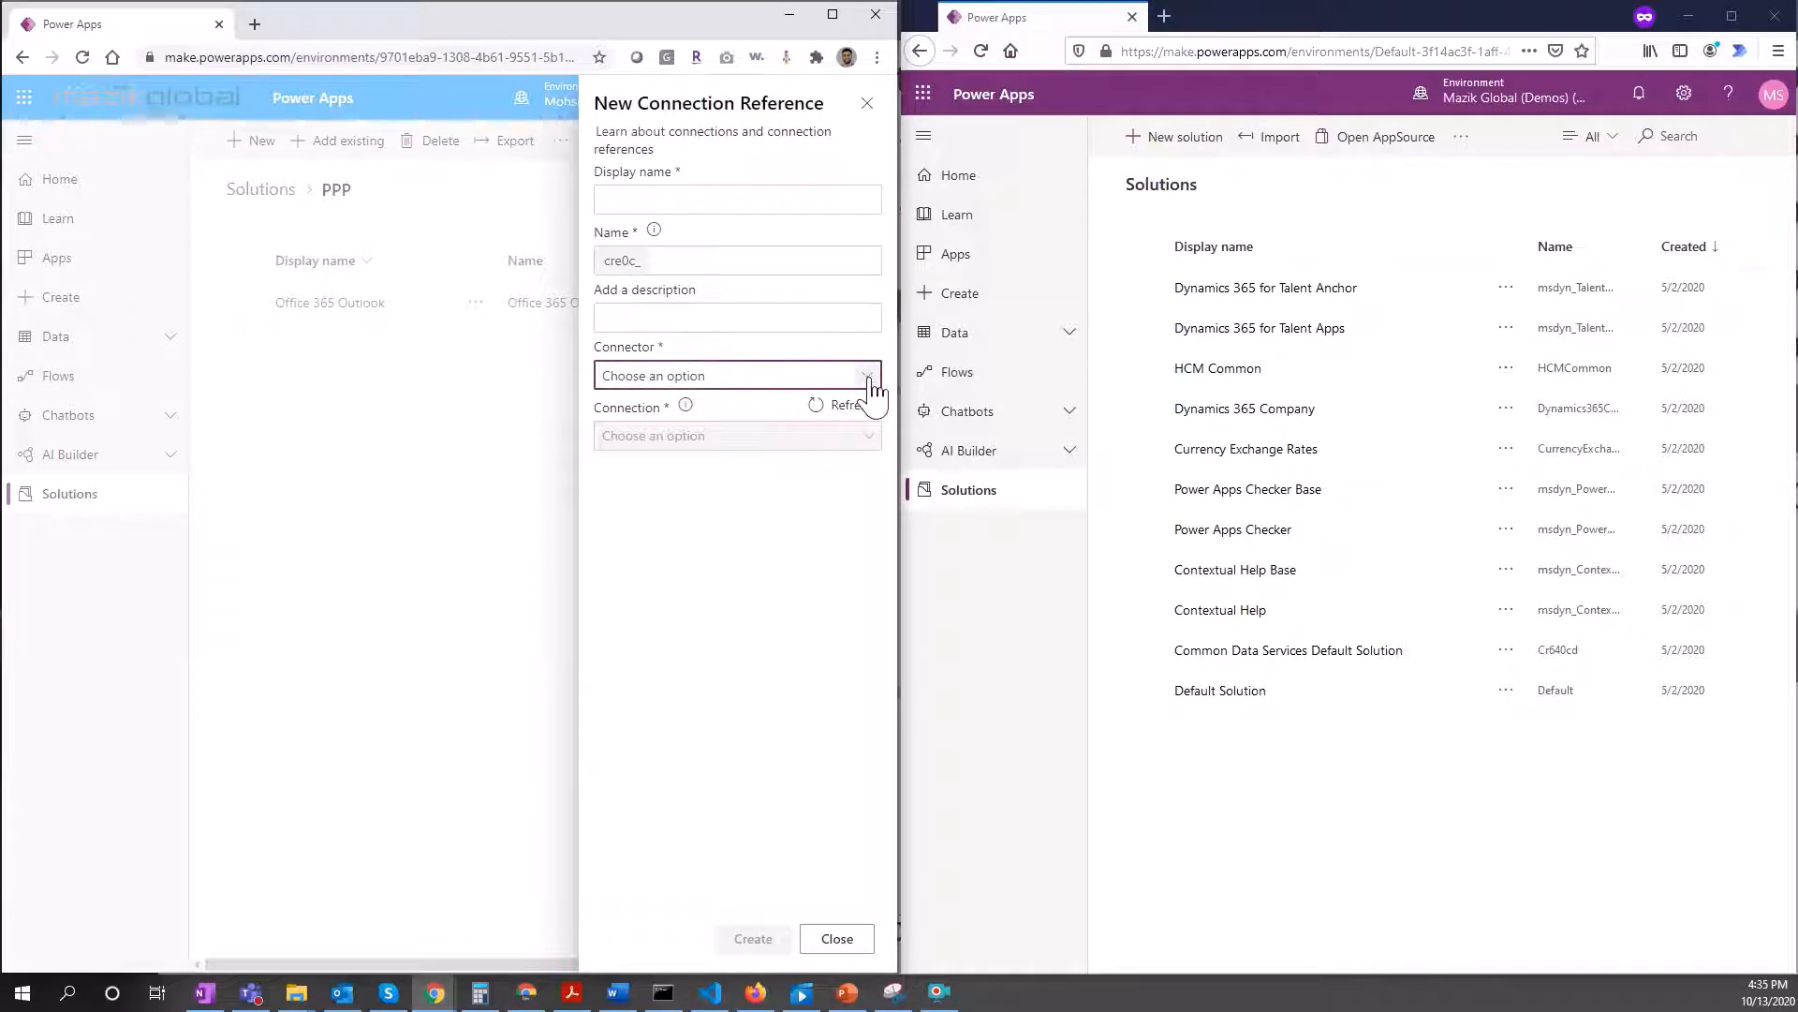
left_click(817, 373)
scroll(493, 599, "down", 4)
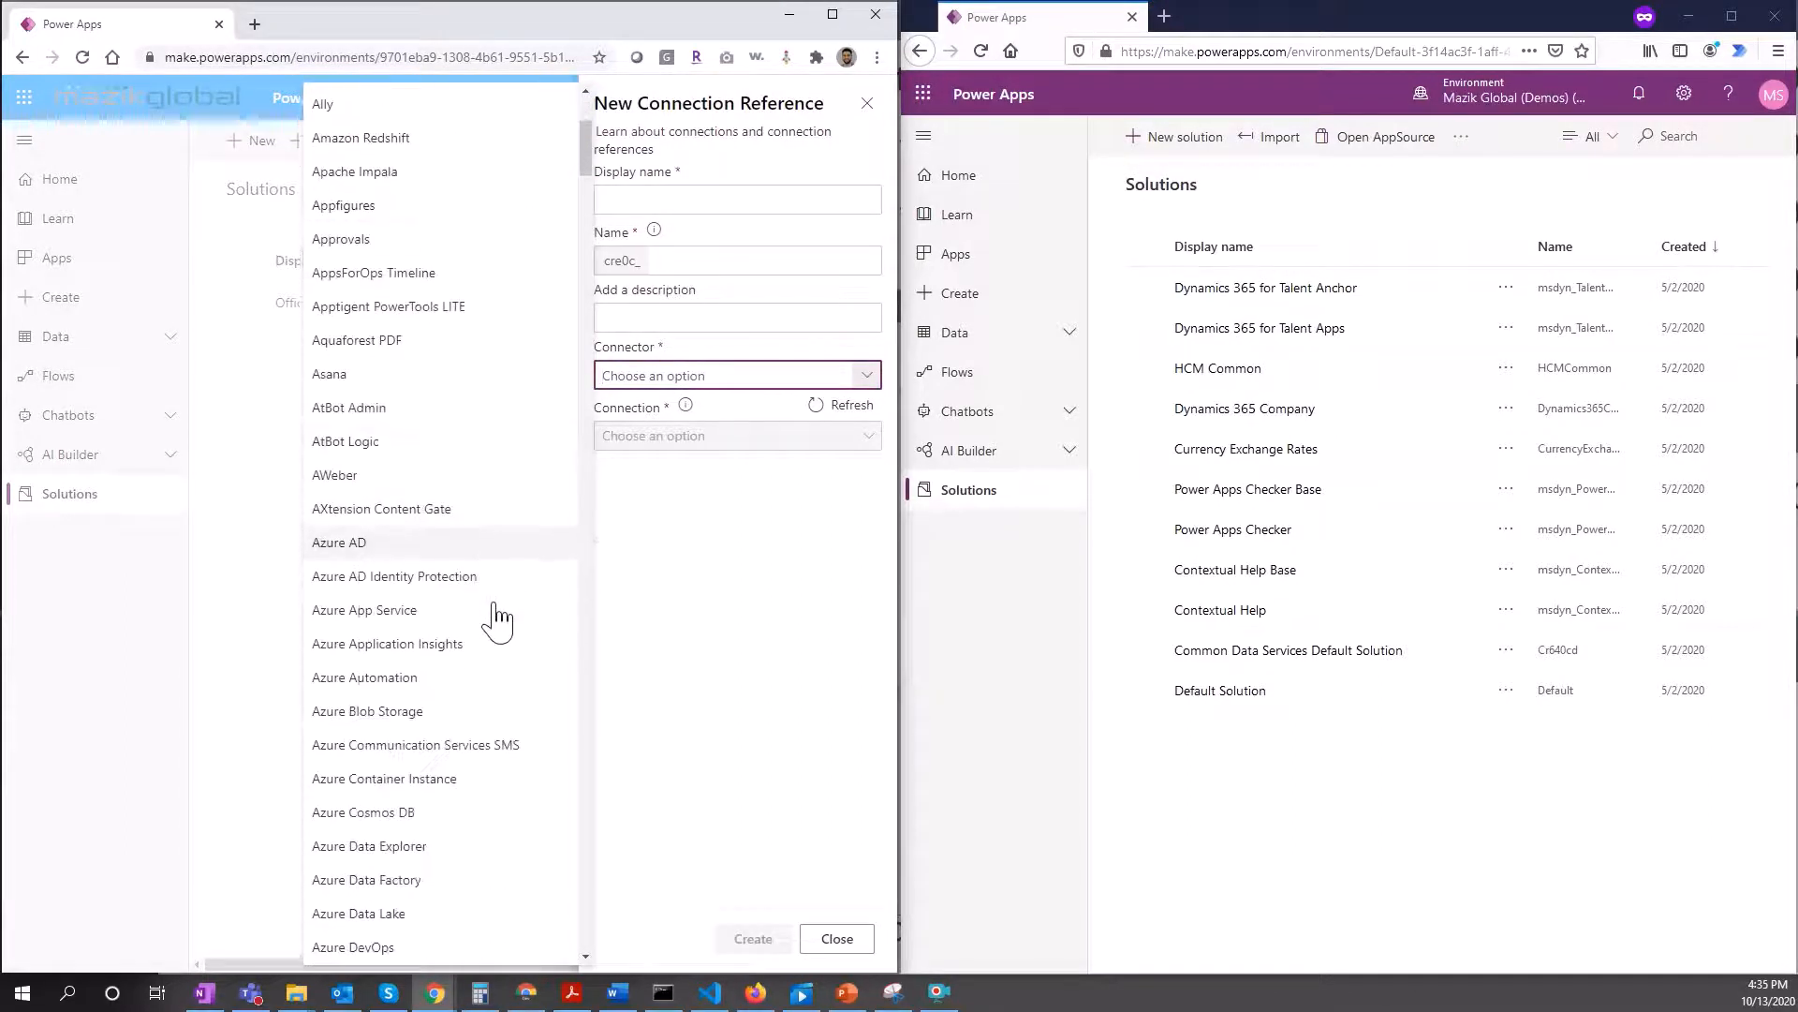
scroll(440, 768, "down", 5)
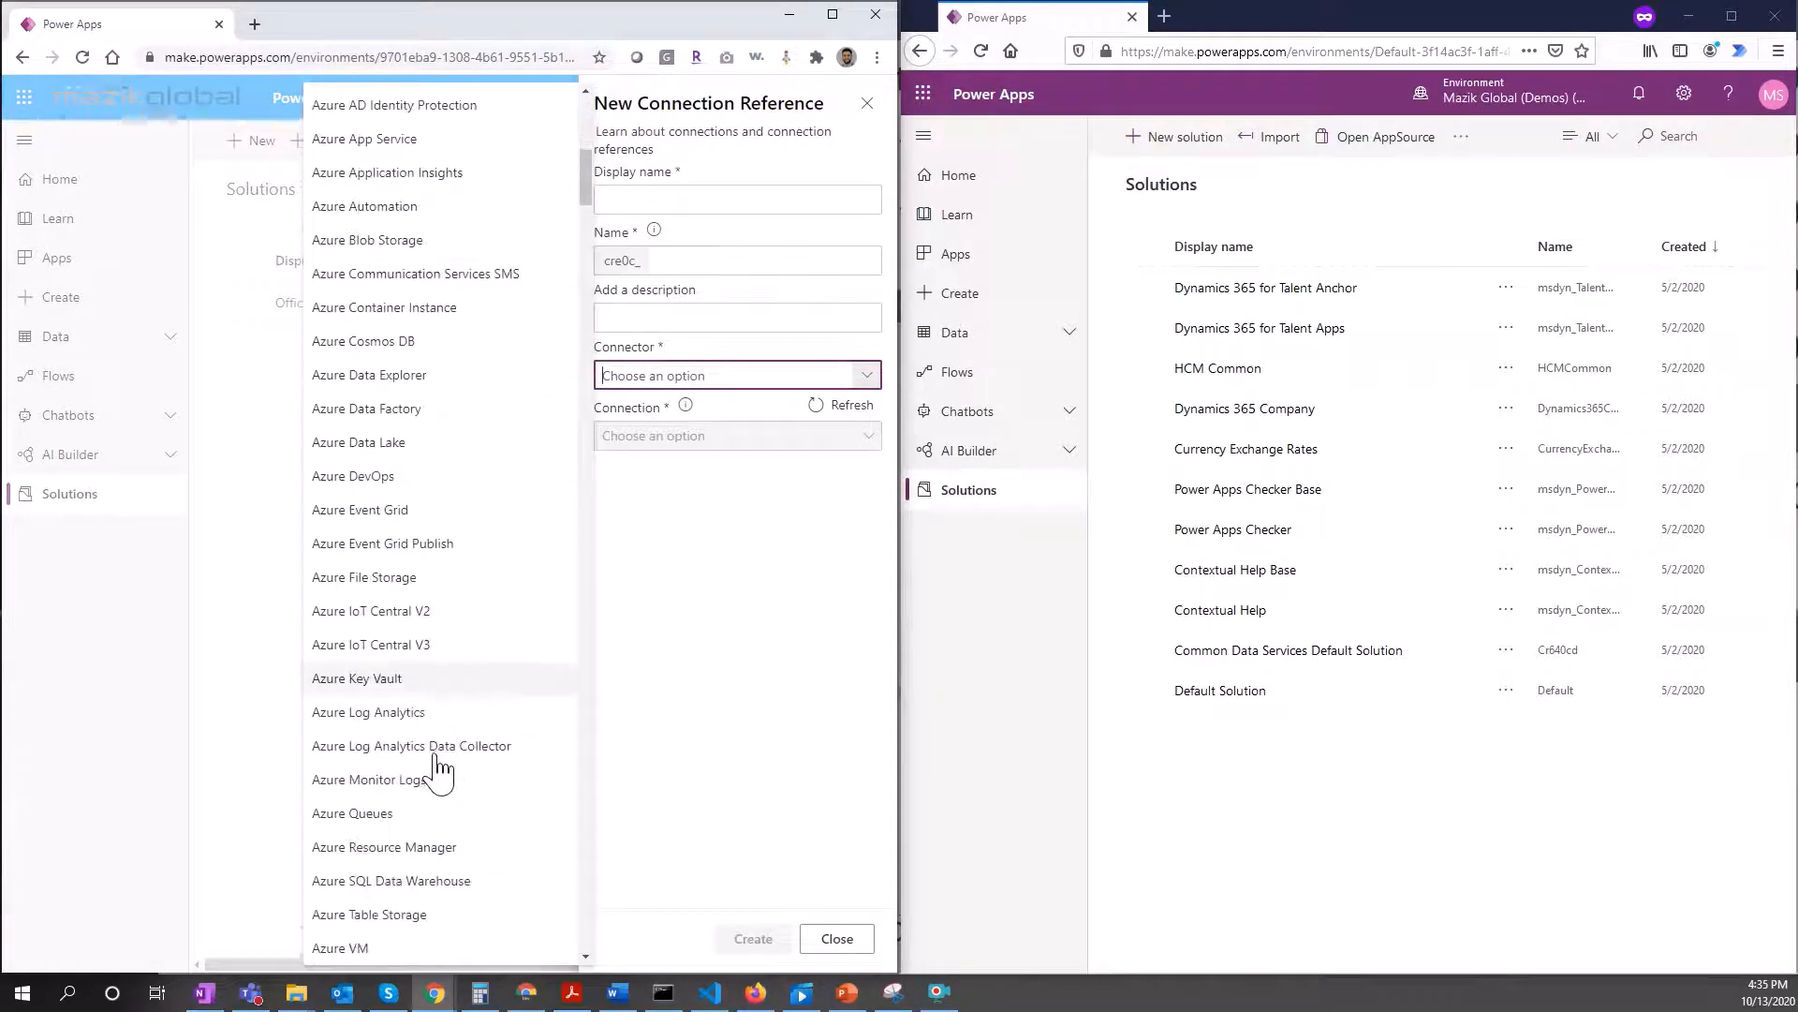
type("Commo")
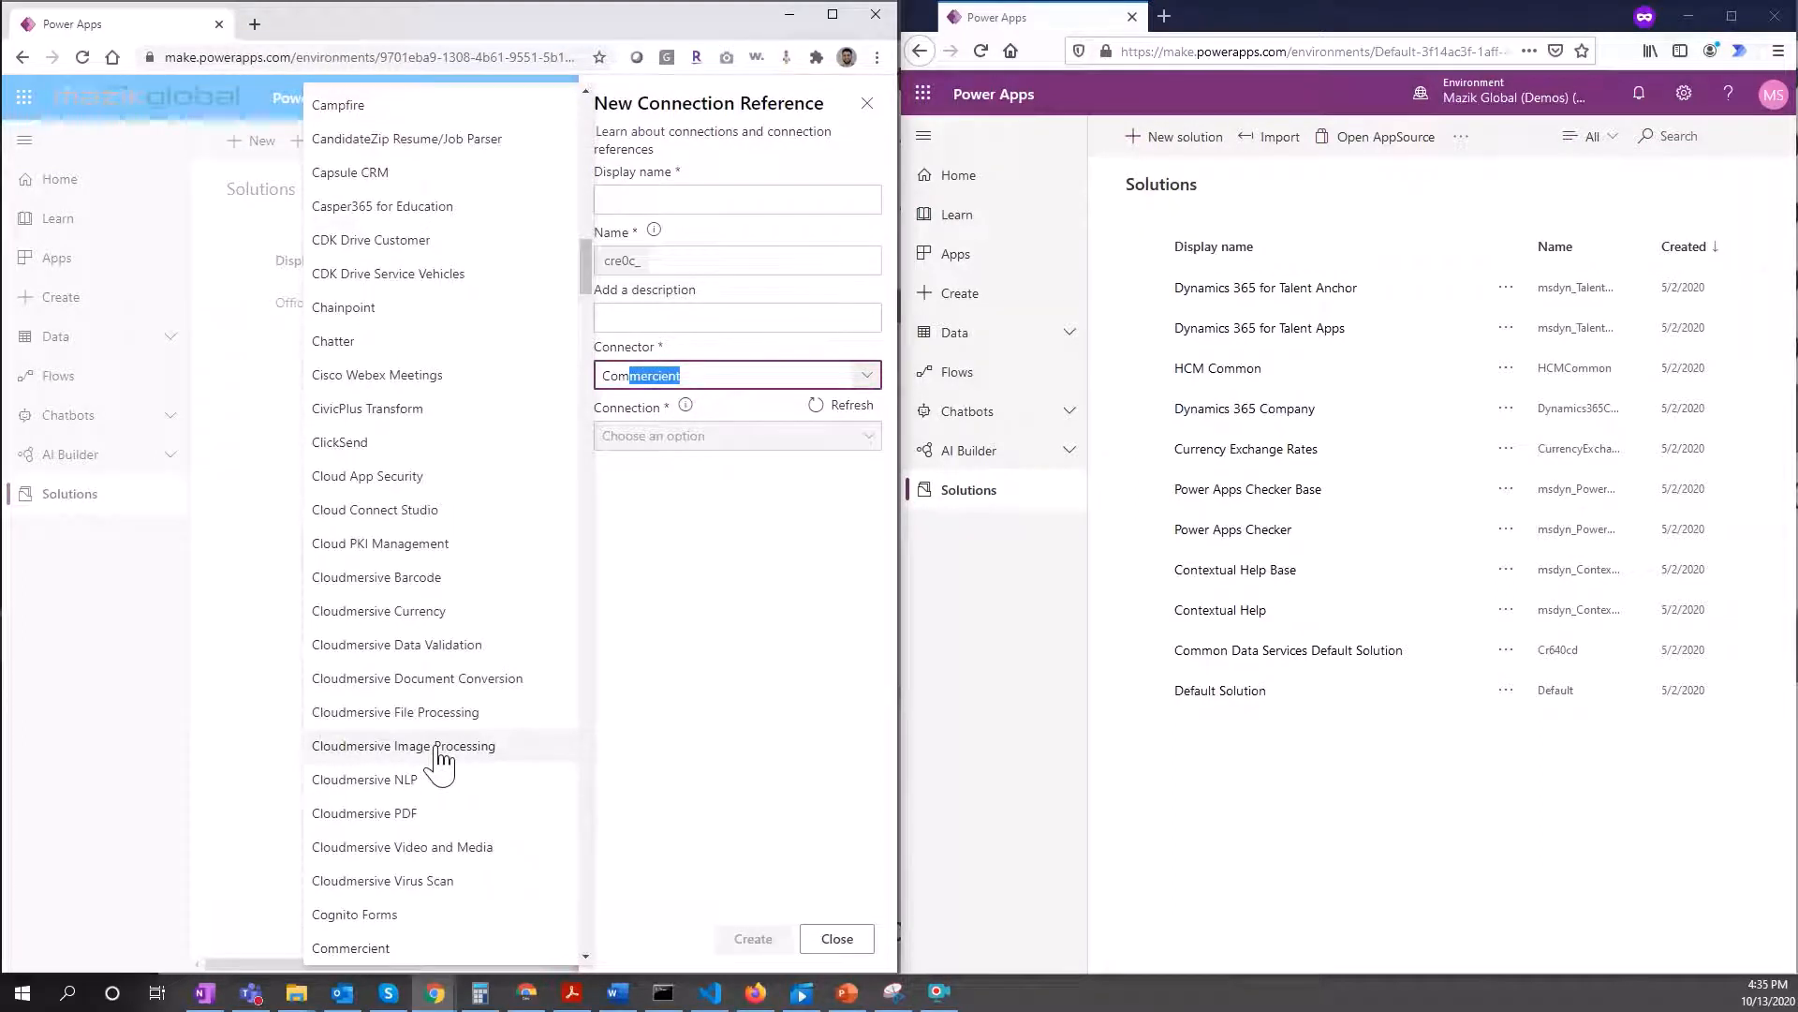
type("n Data Servi")
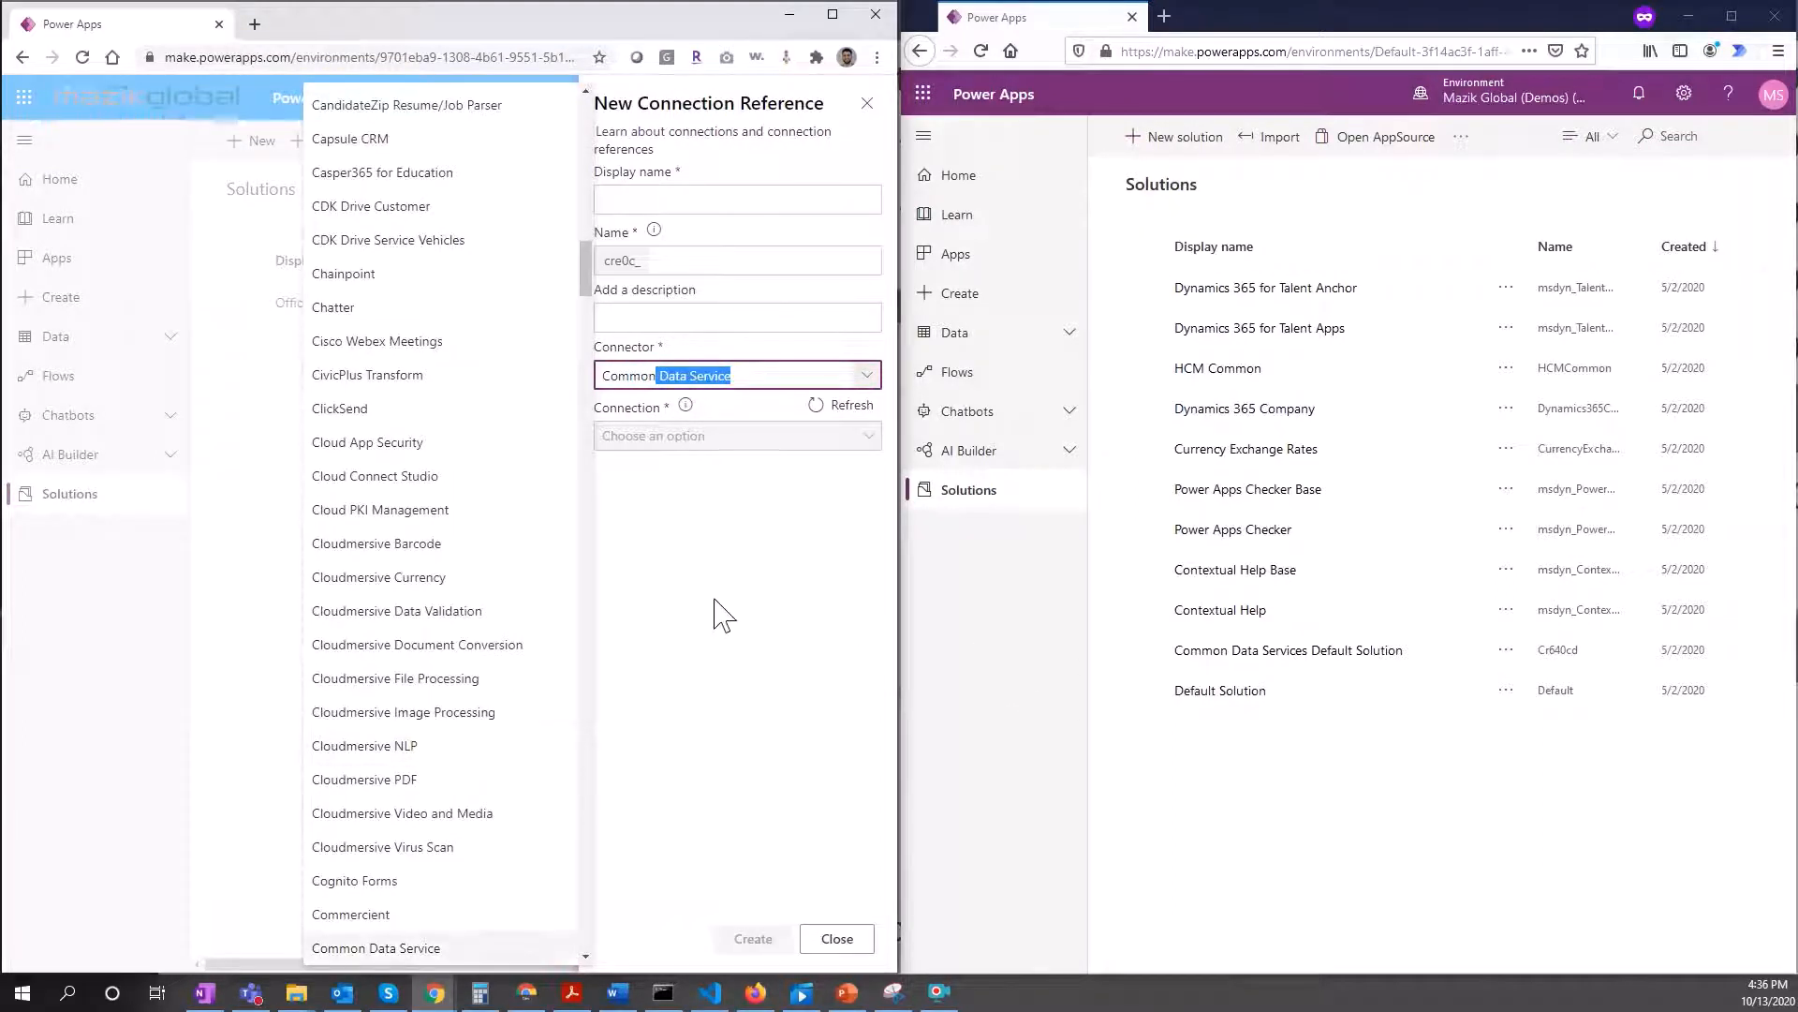
left_click(766, 377)
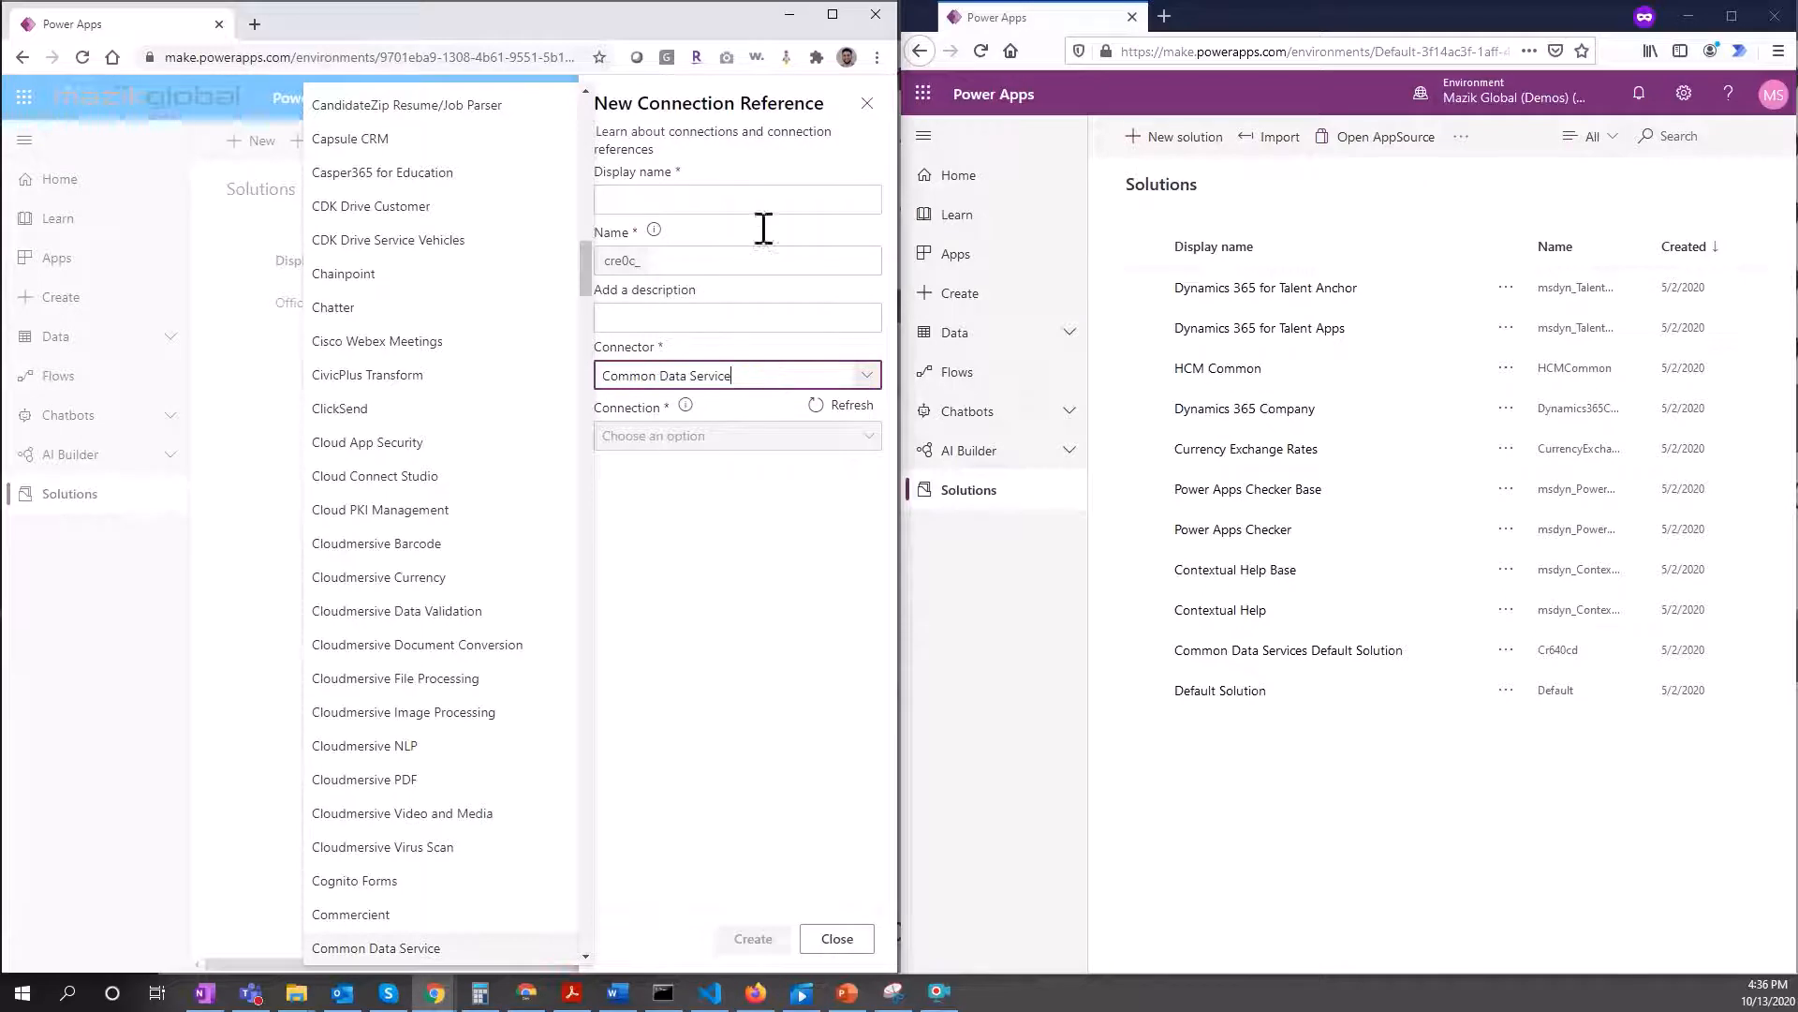
Step: Give the connection reference display name 'tstcommon' and description 'test'
left_click(760, 202)
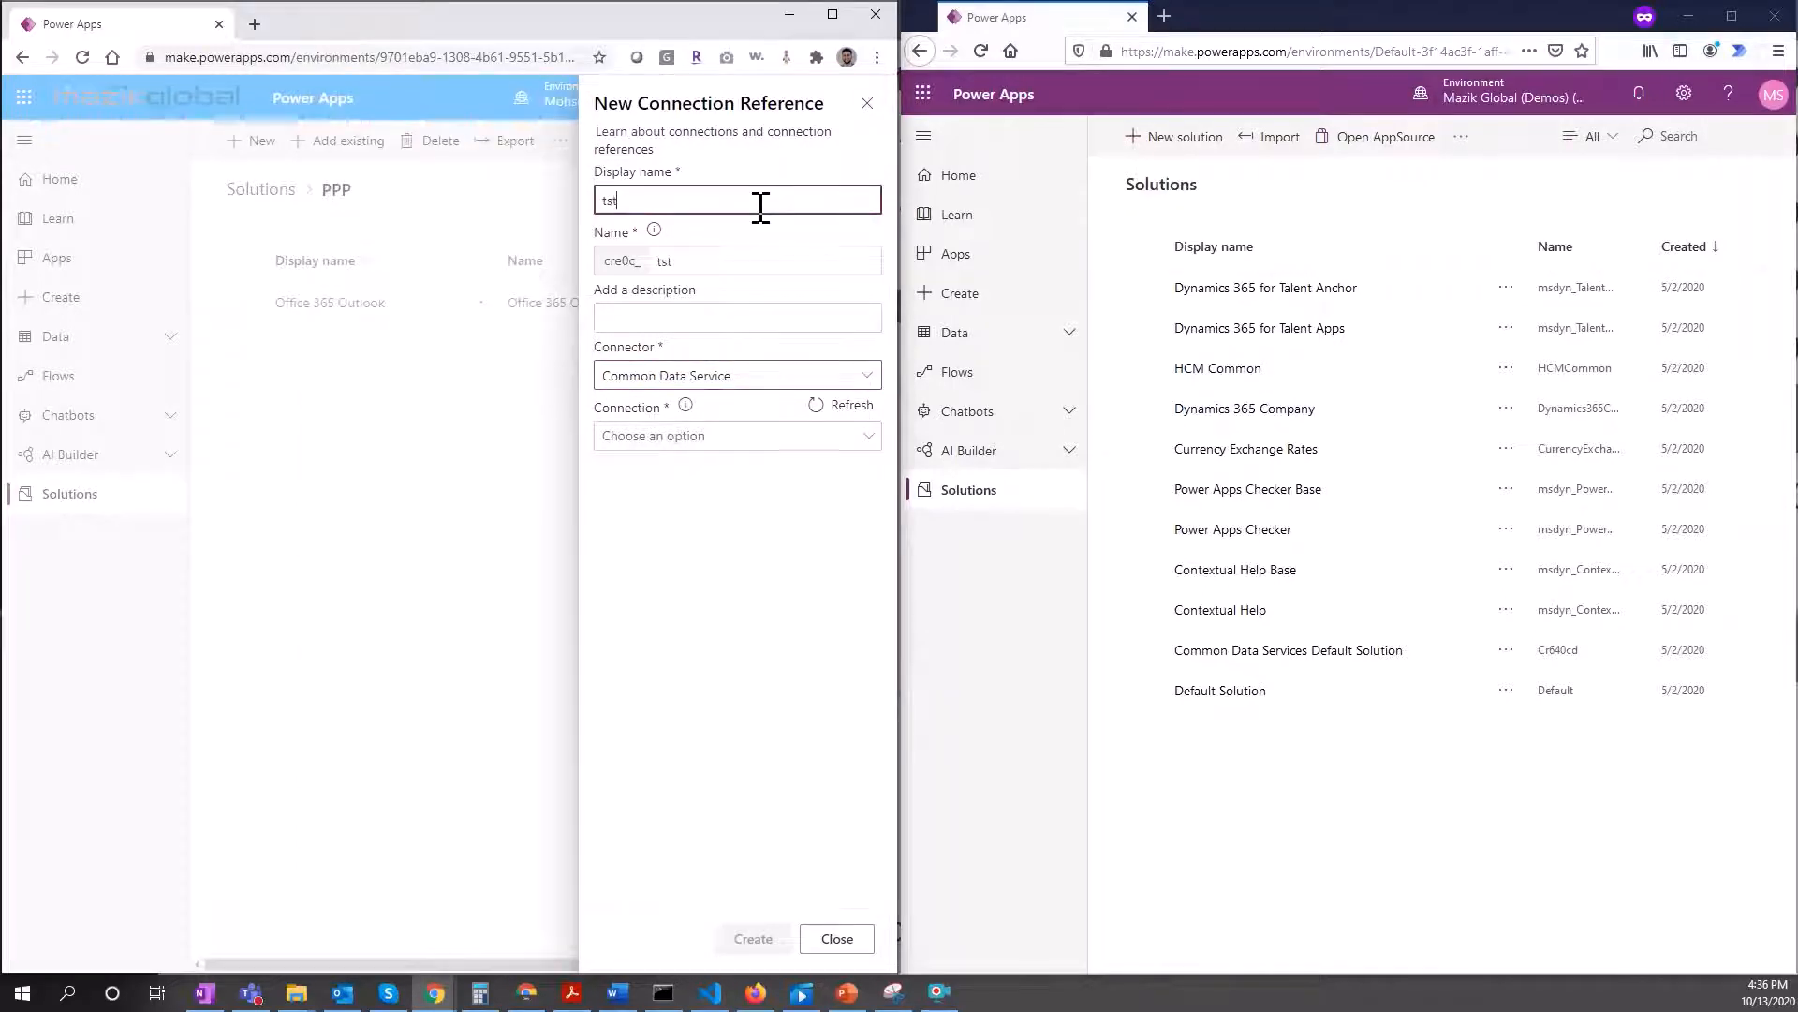
type("tst common")
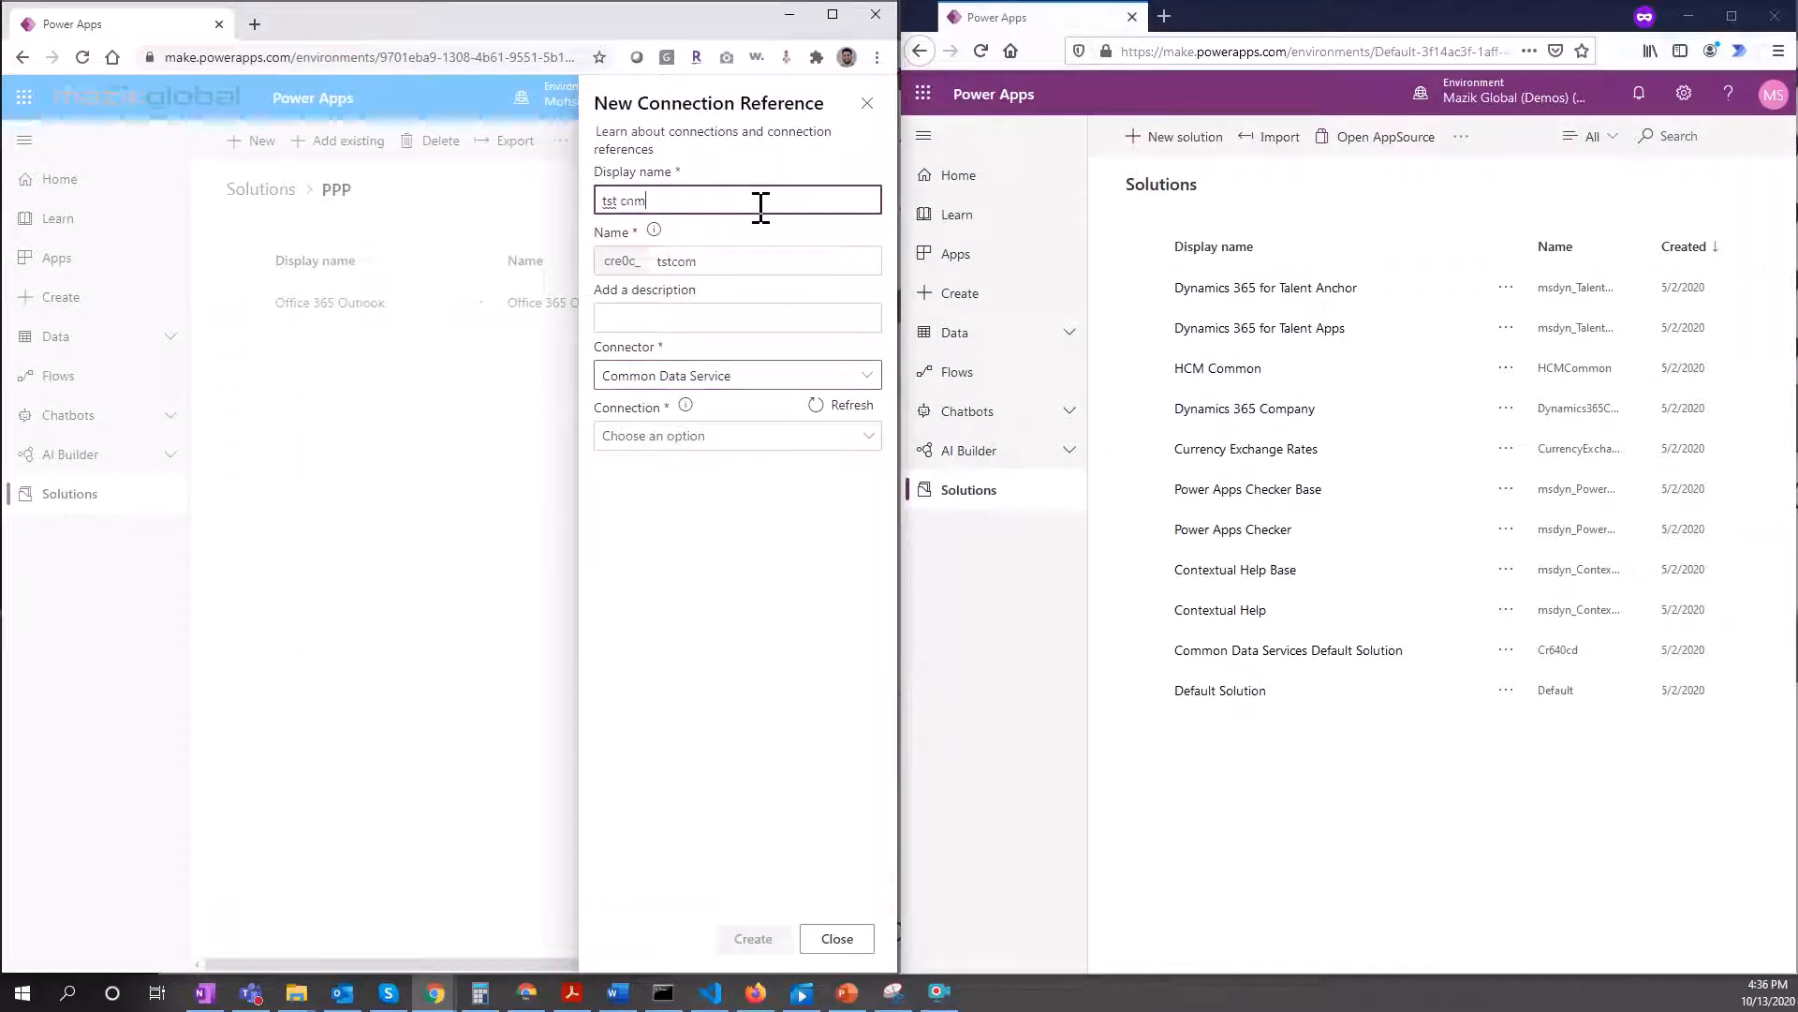
left_click(620, 200)
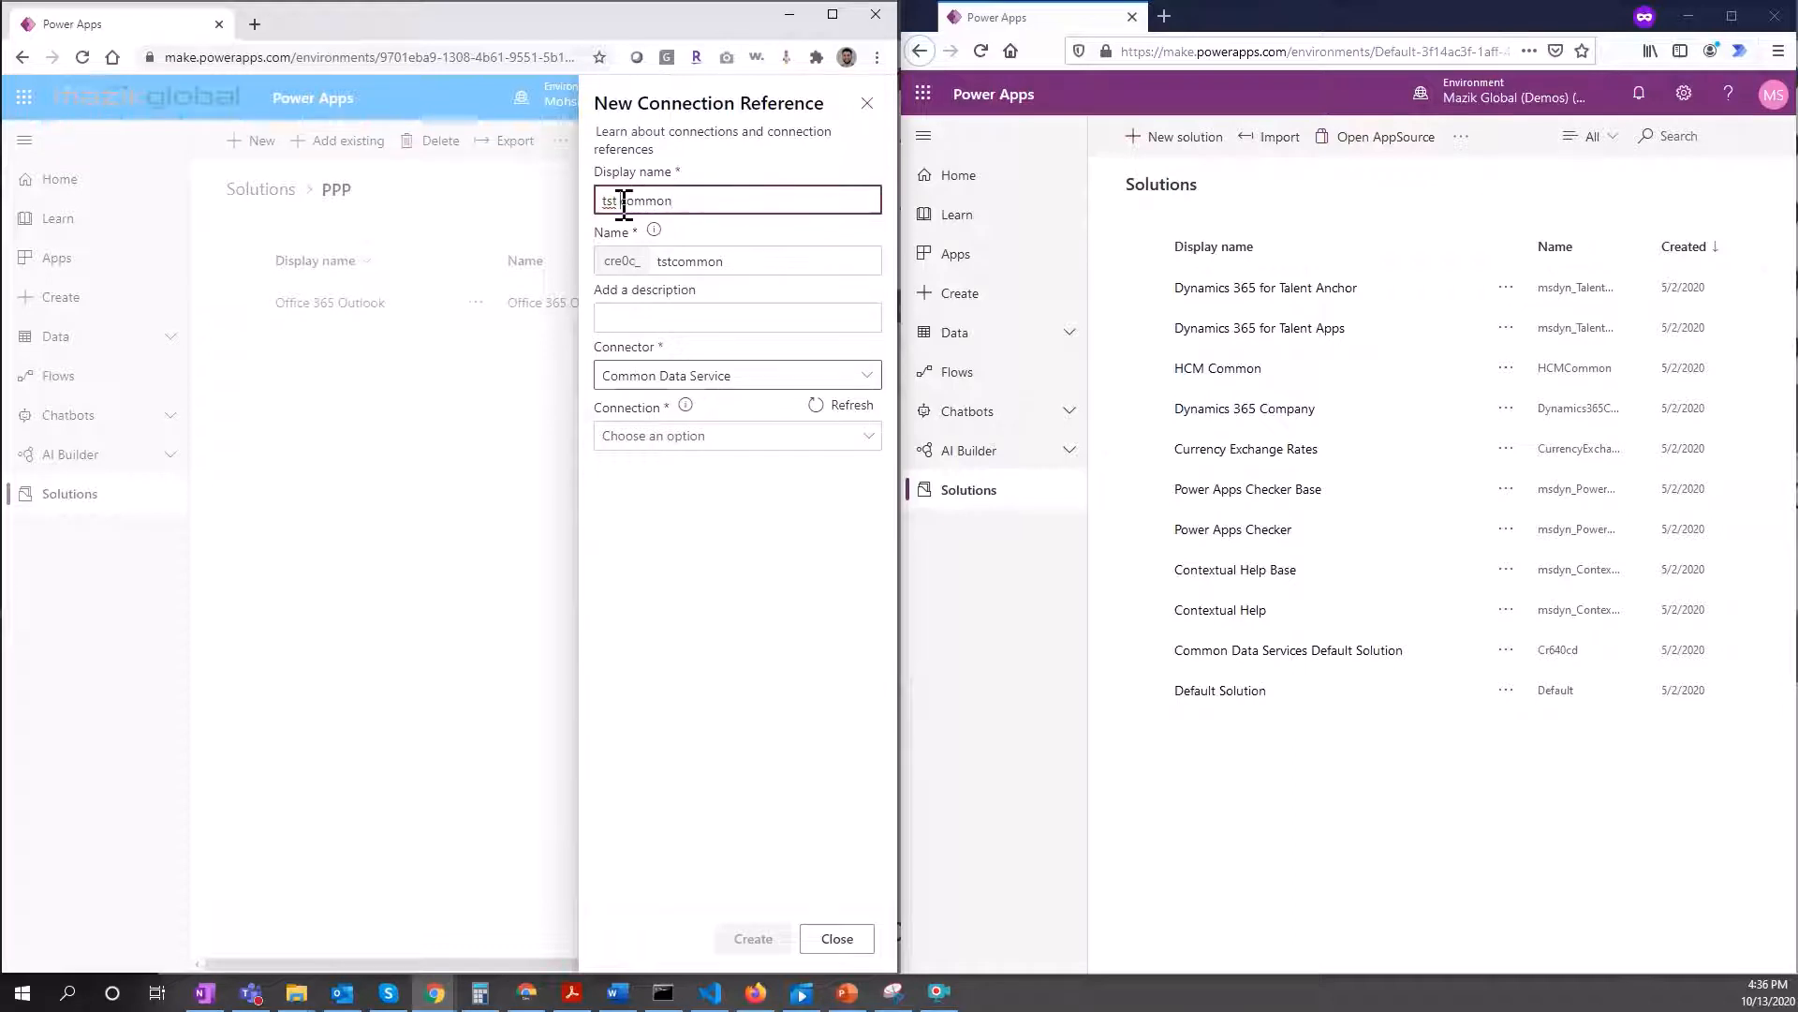
key("BackSpace")
left_click(714, 318)
type("test")
left_click(752, 511)
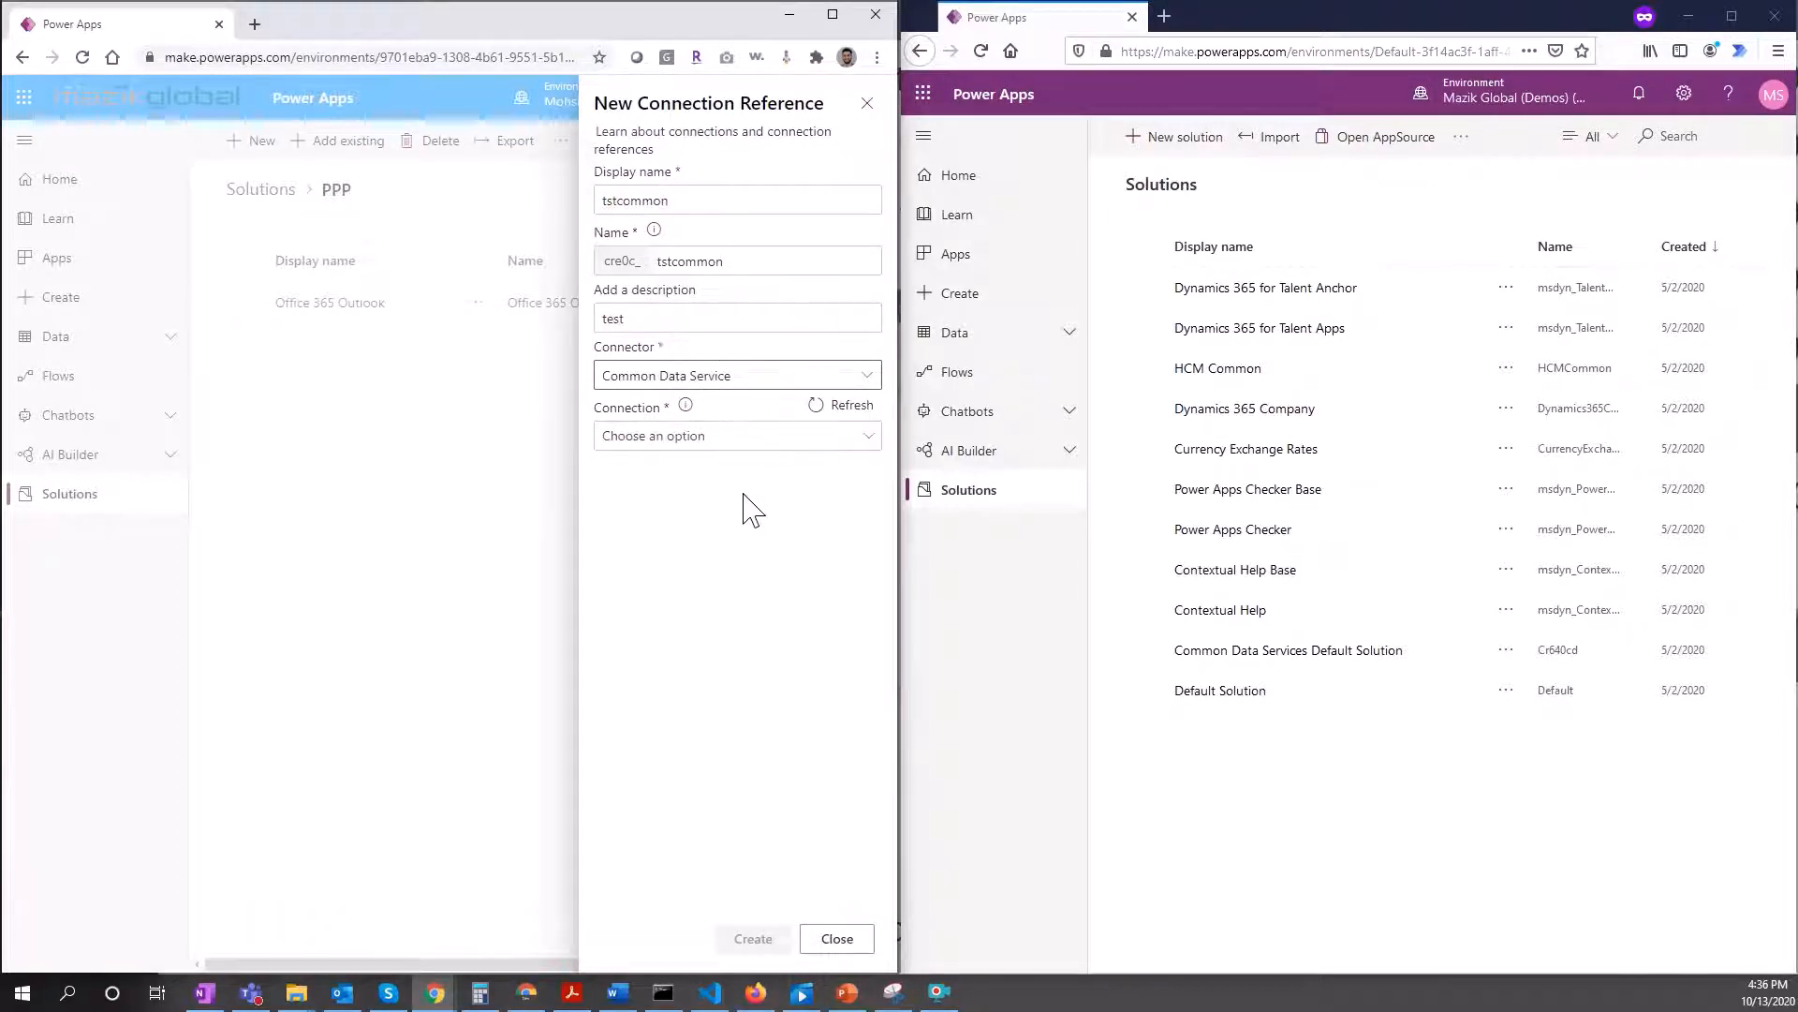
left_click(761, 439)
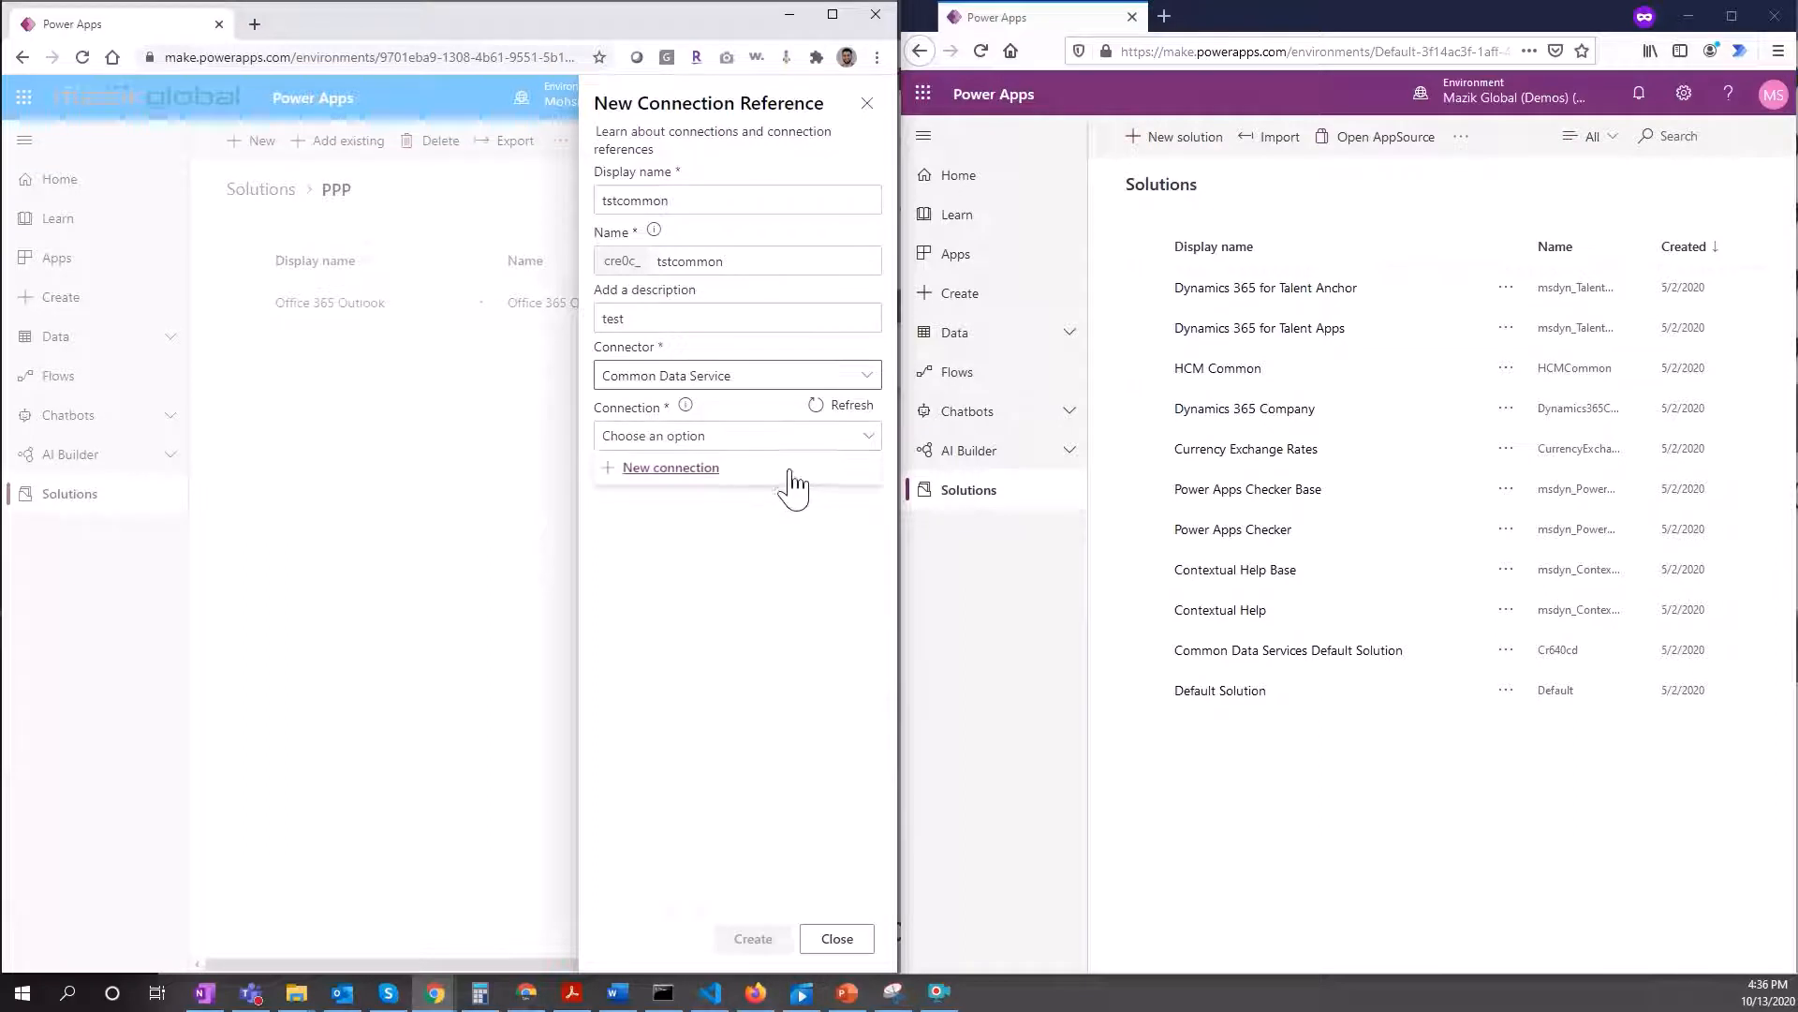
Step: Create a signed-in Common Data Service connection, then refresh the reference's connection list
left_click(700, 468)
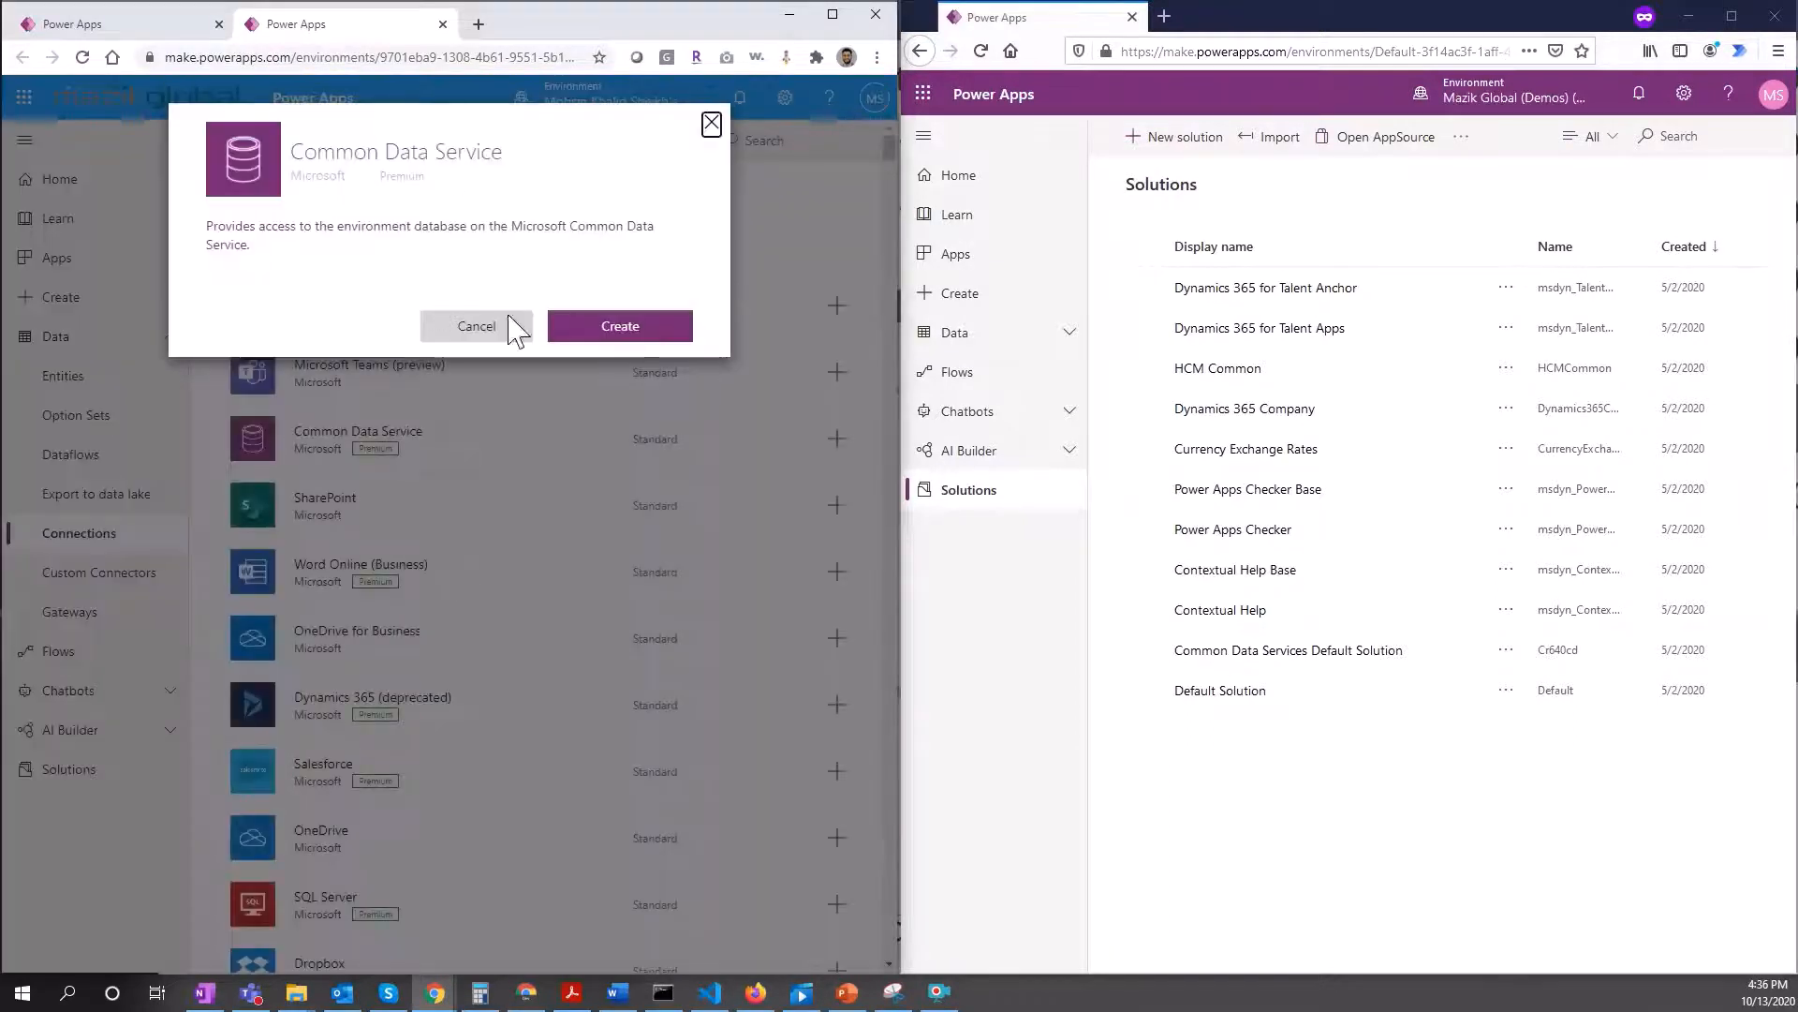
left_click(626, 333)
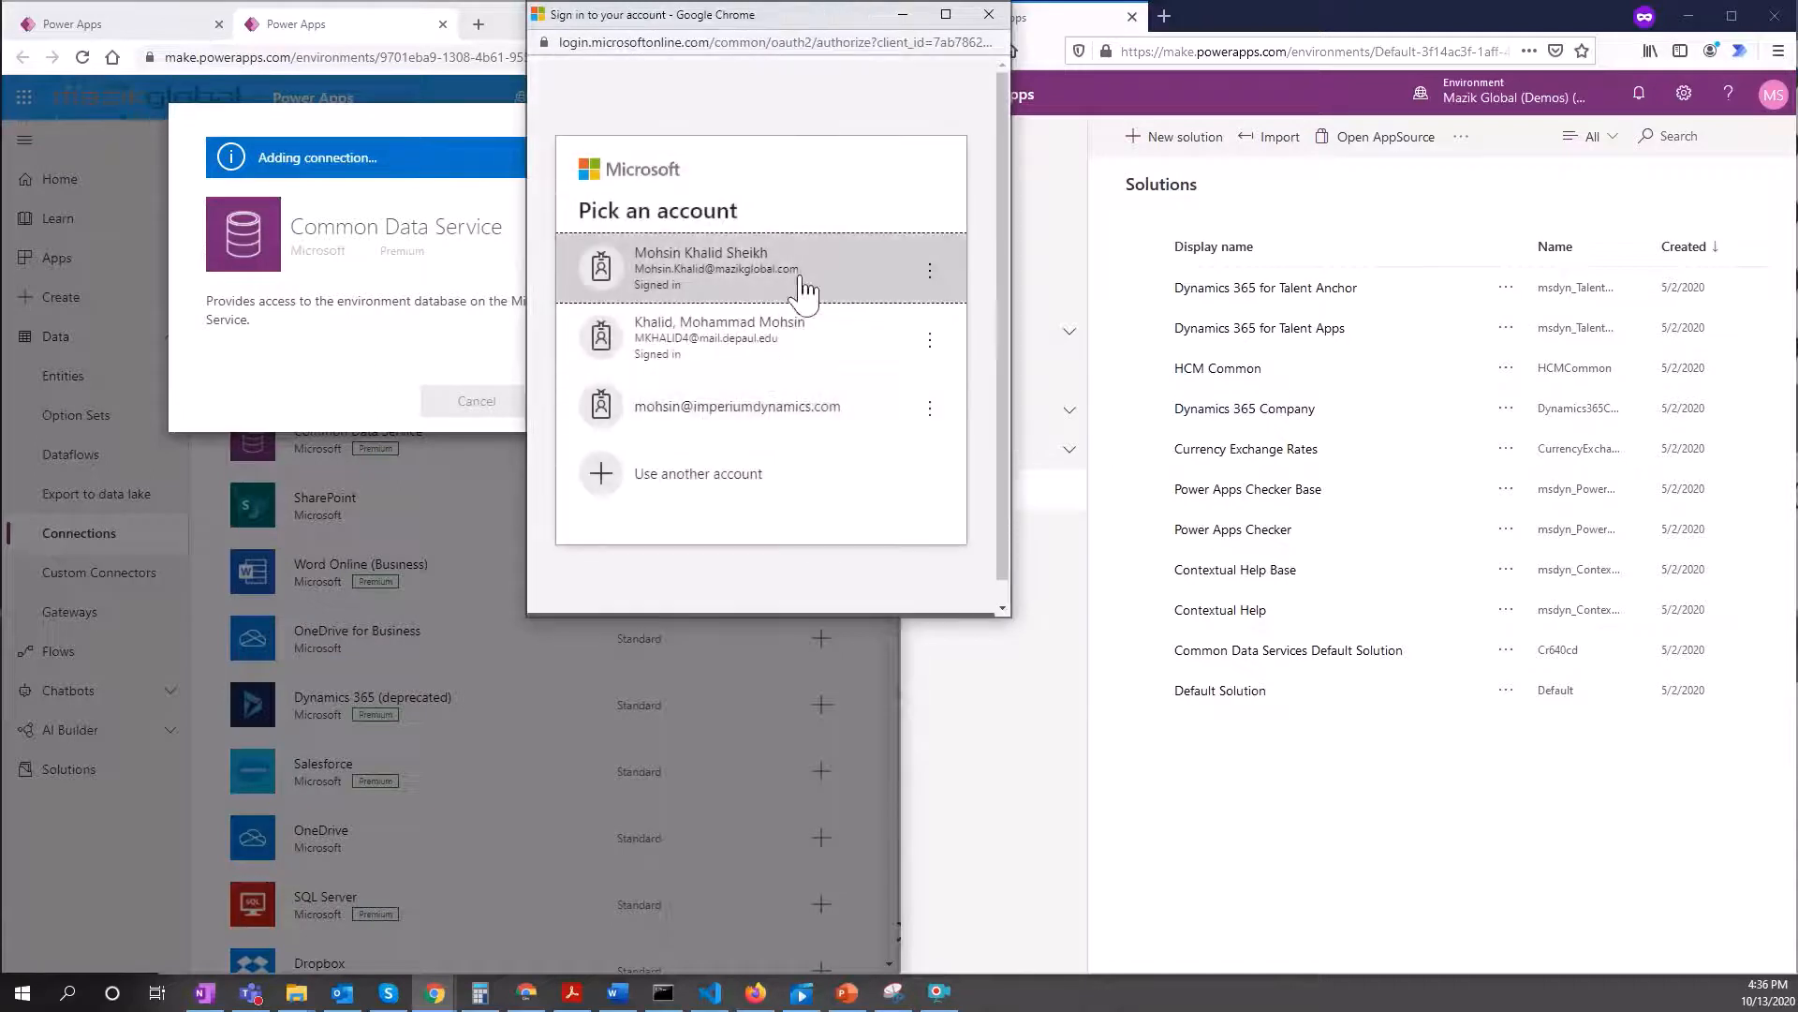
left_click(740, 270)
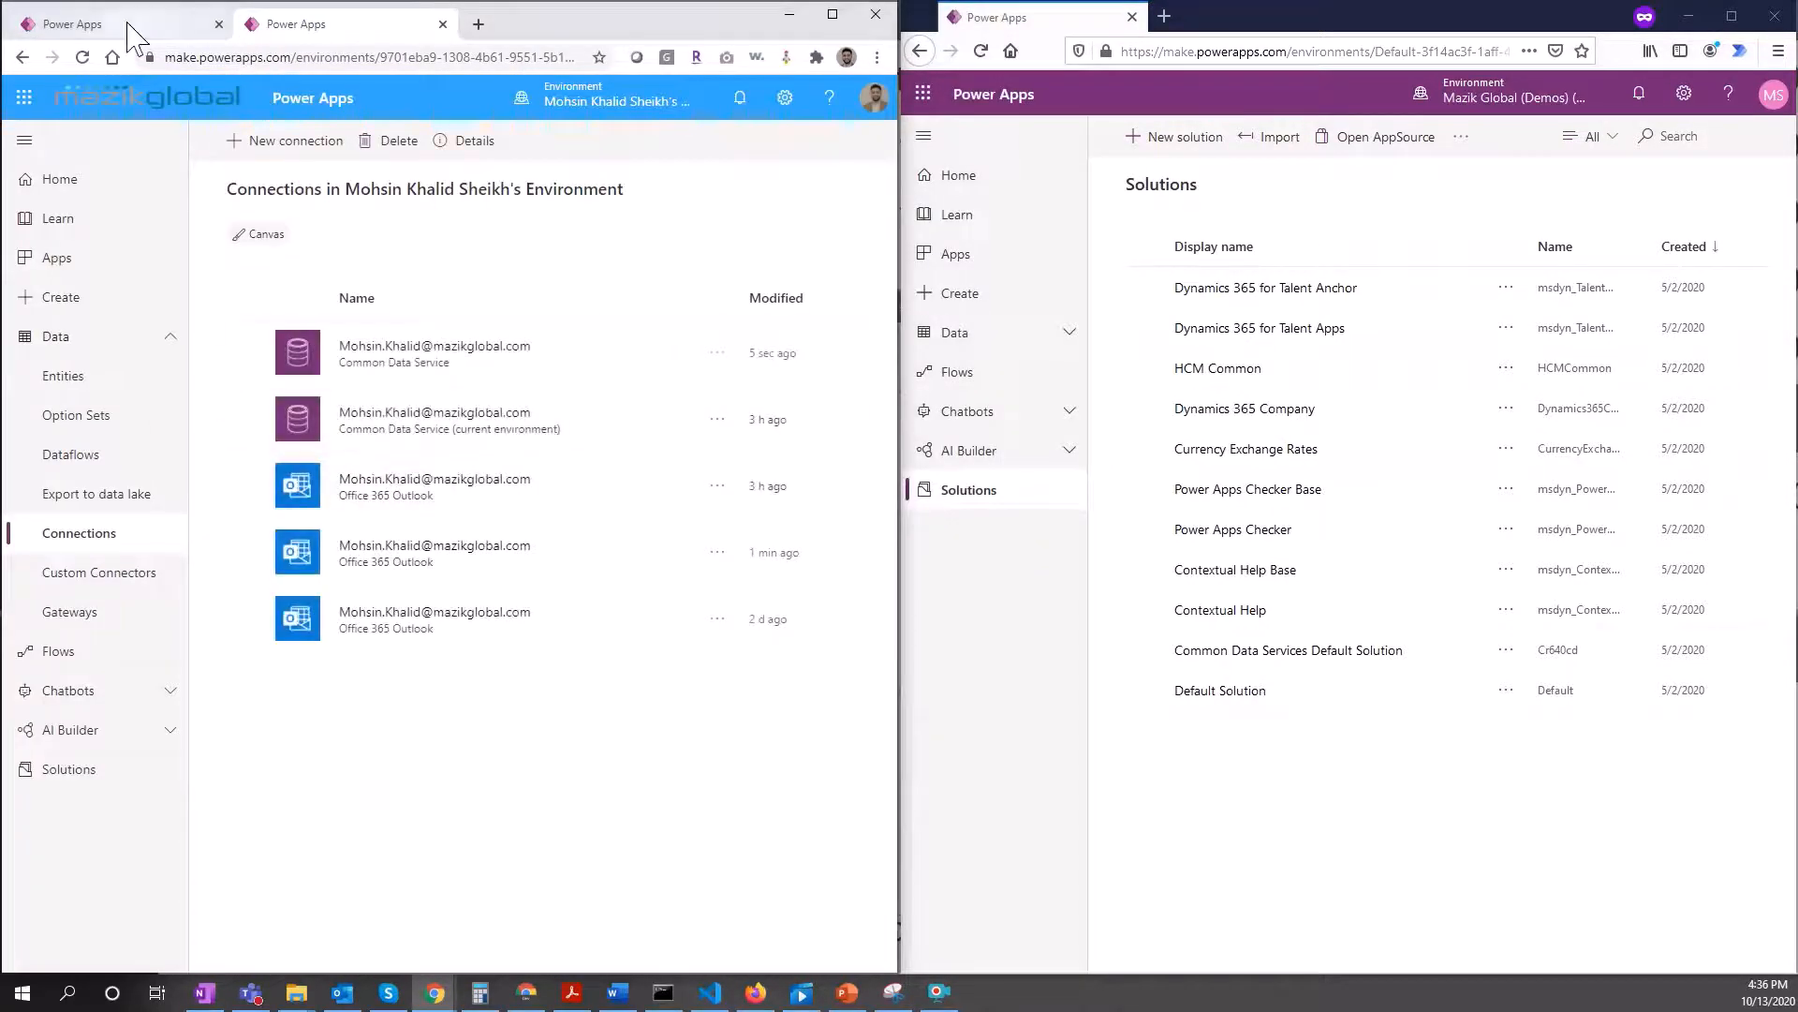
left_click(128, 26)
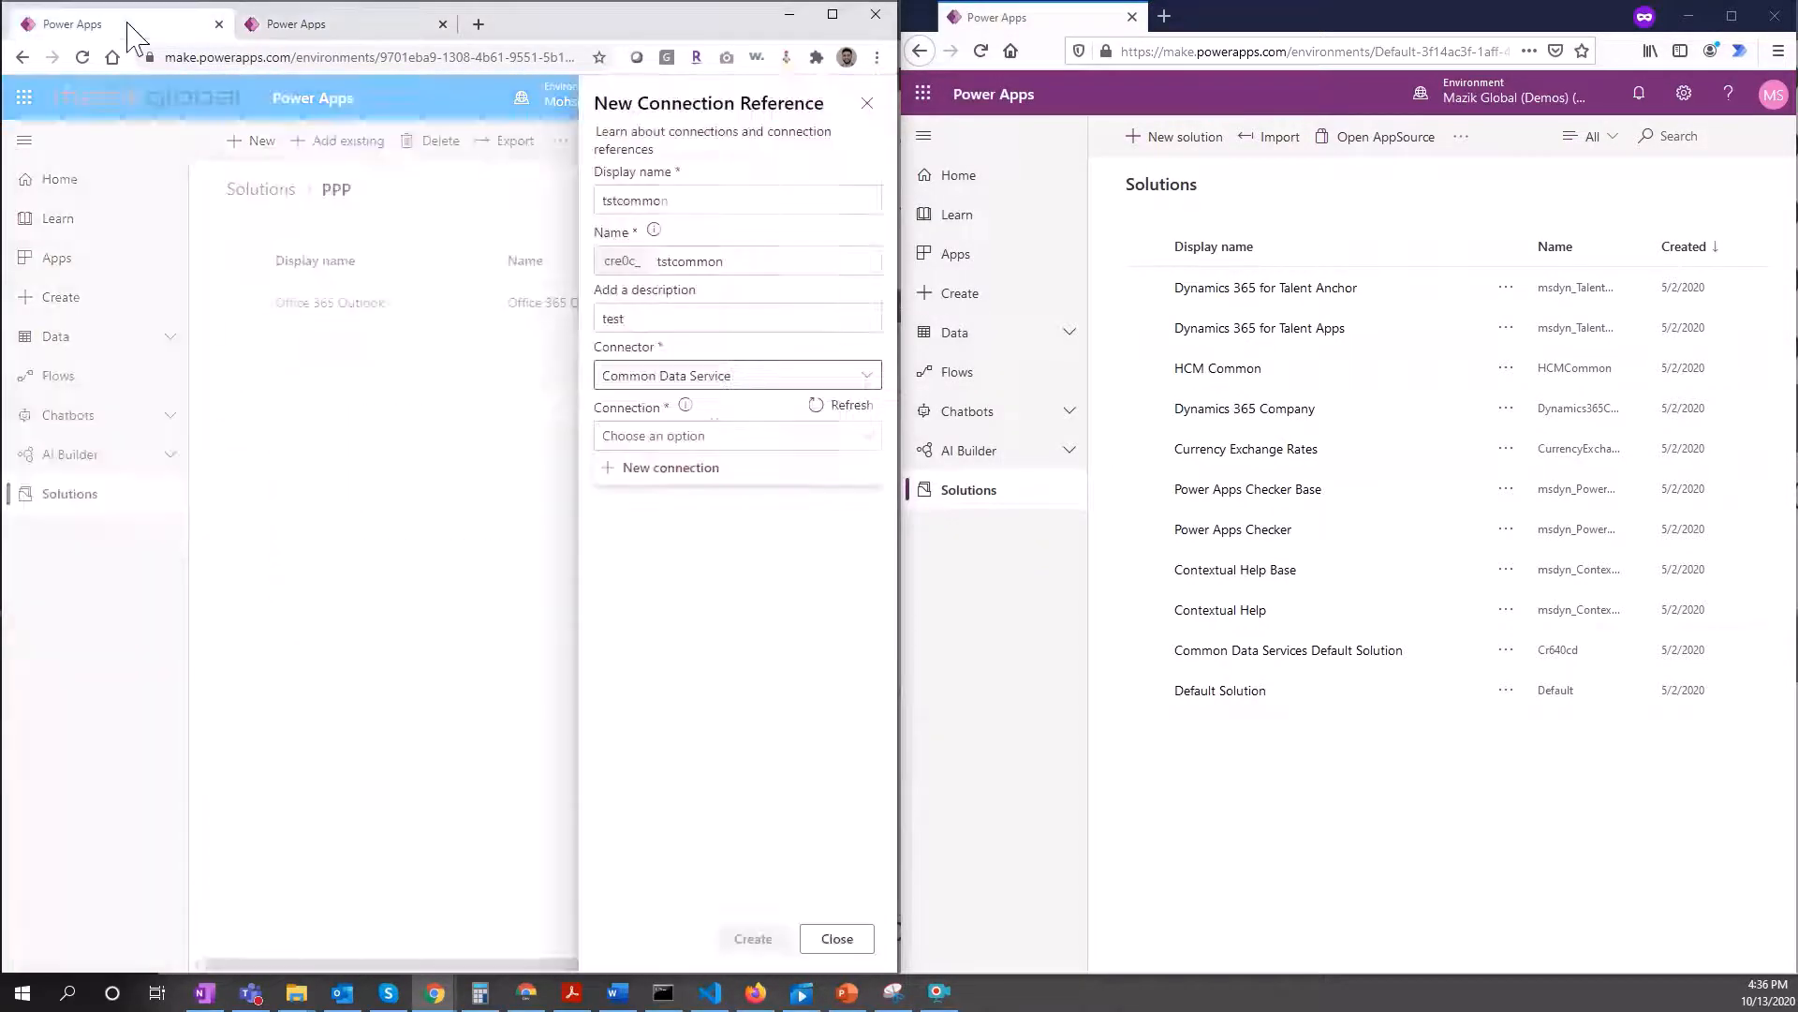
left_click(858, 405)
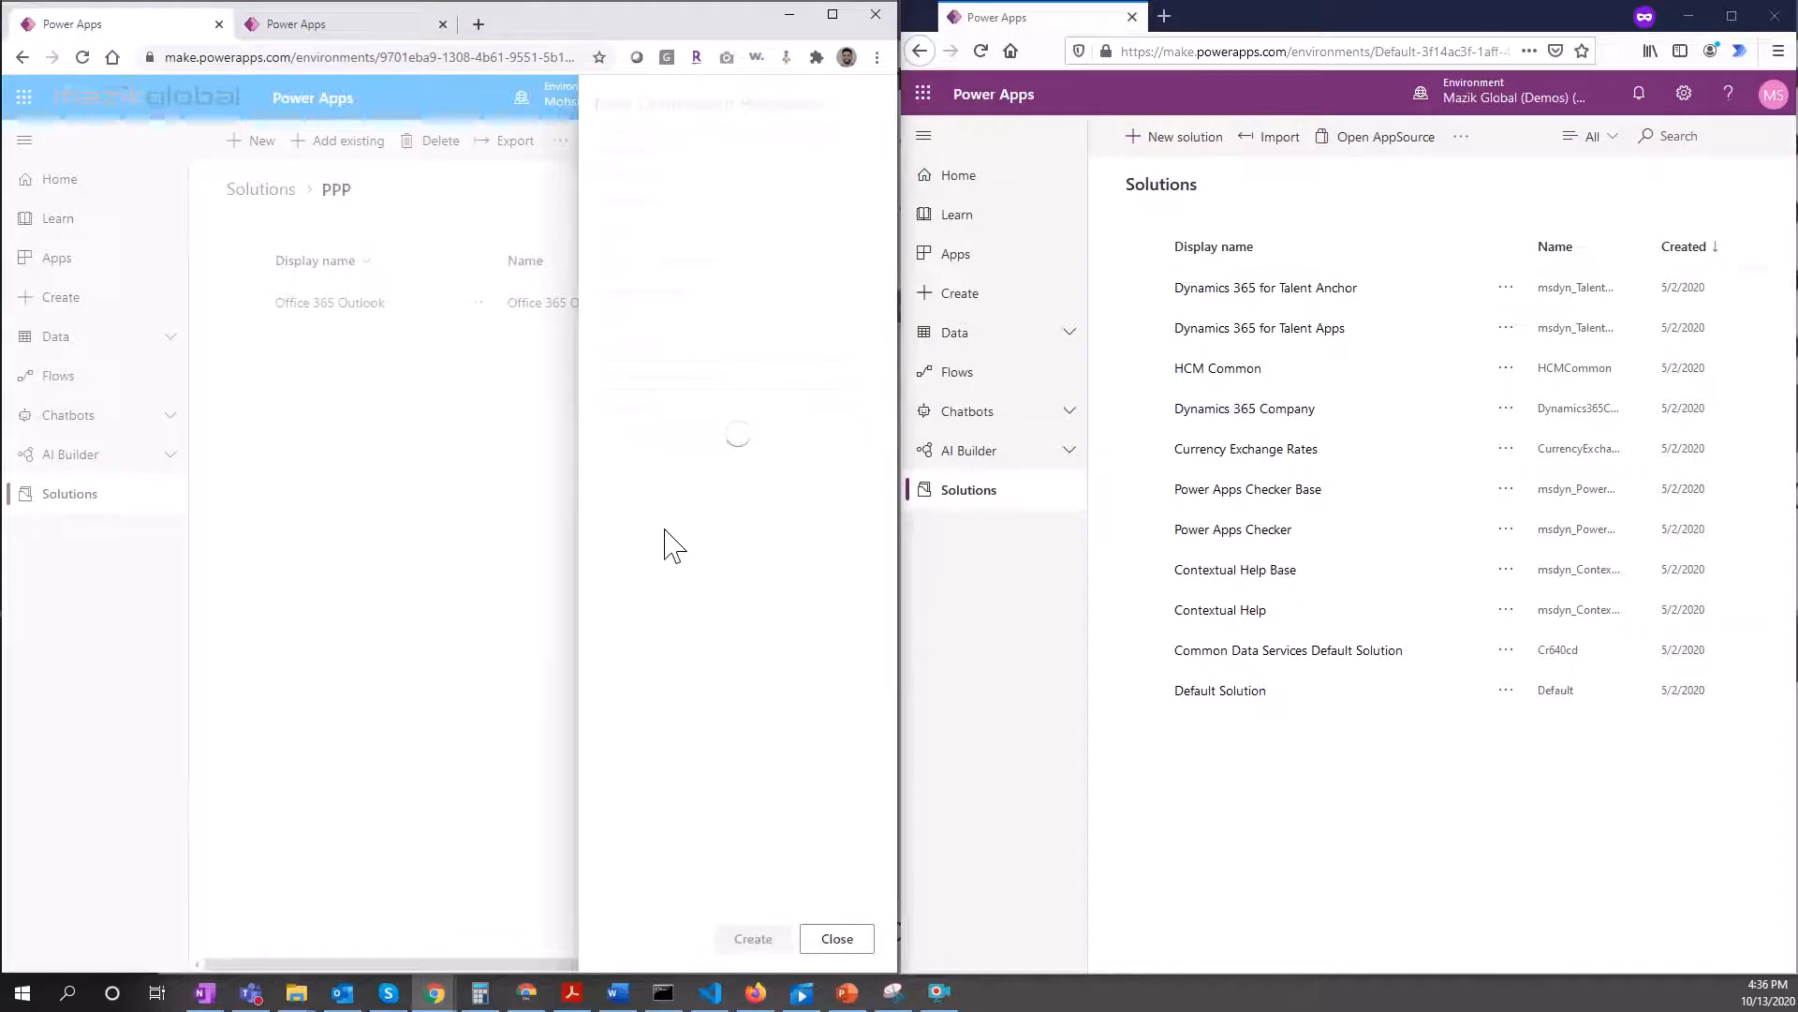
Step: Create the tstcommon reference with the new connection and reload the solution filtered to connection references
left_click(691, 436)
left_click(716, 500)
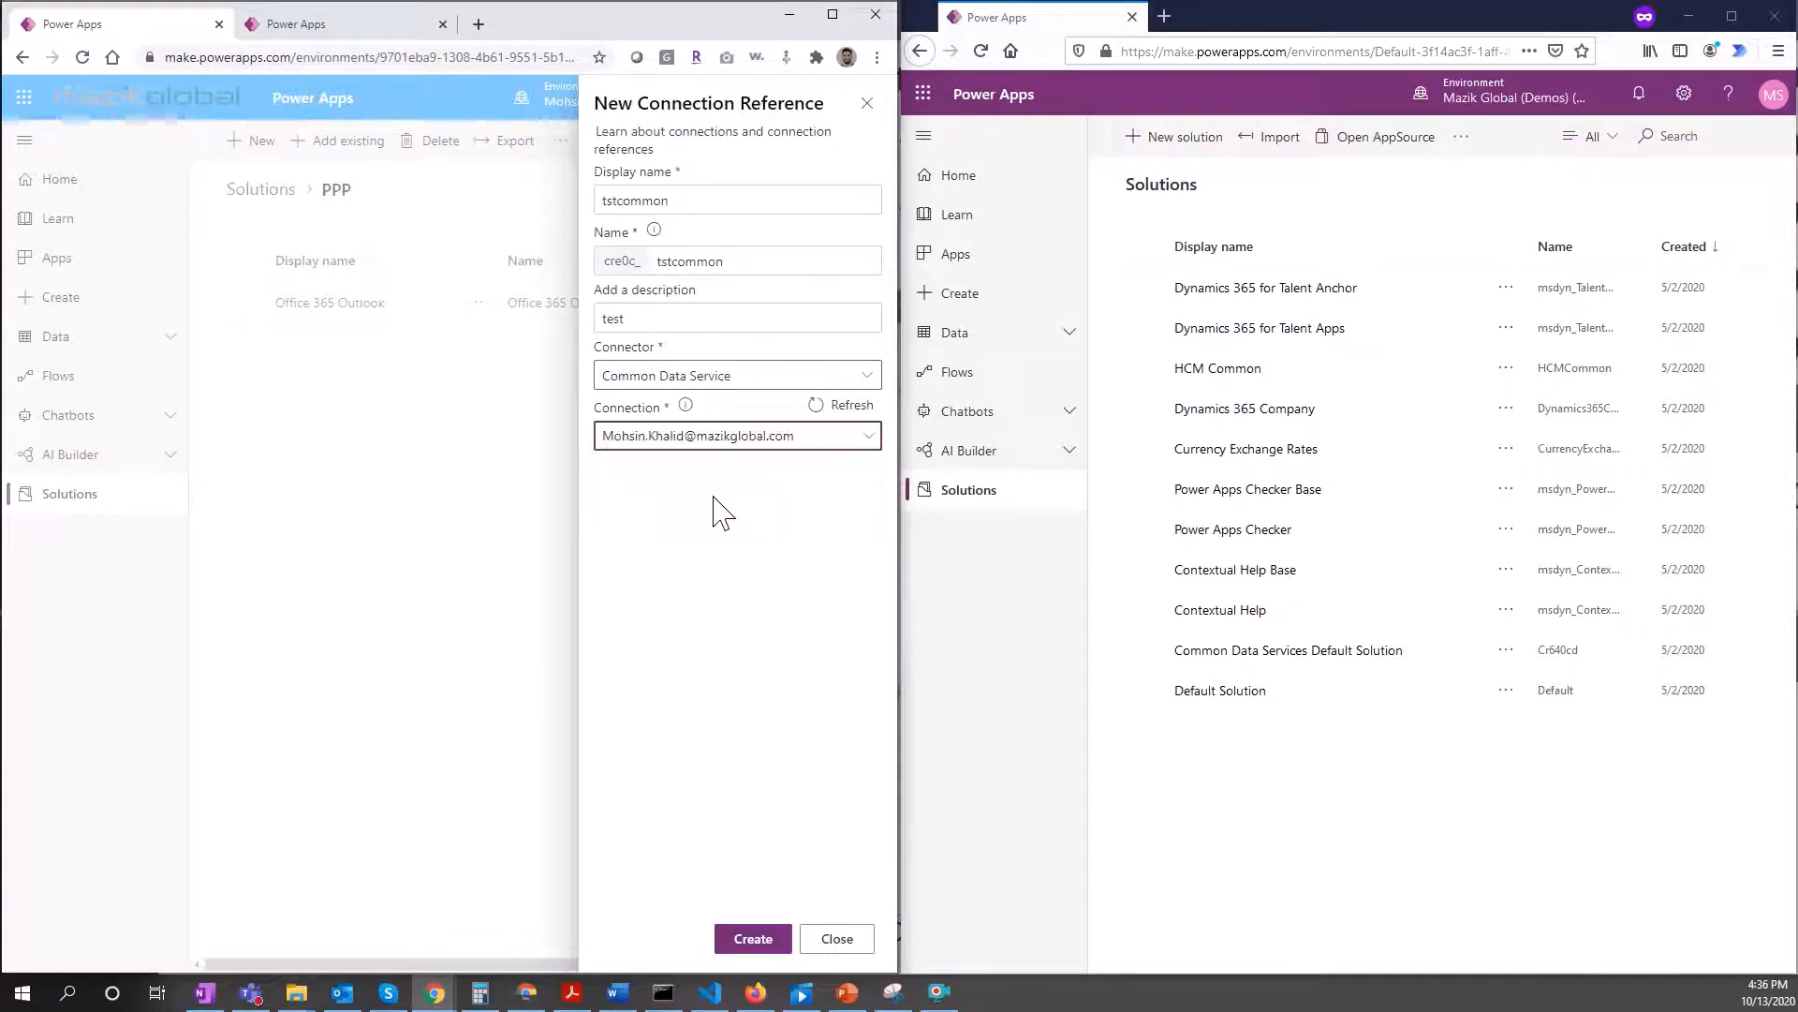
left_click(745, 940)
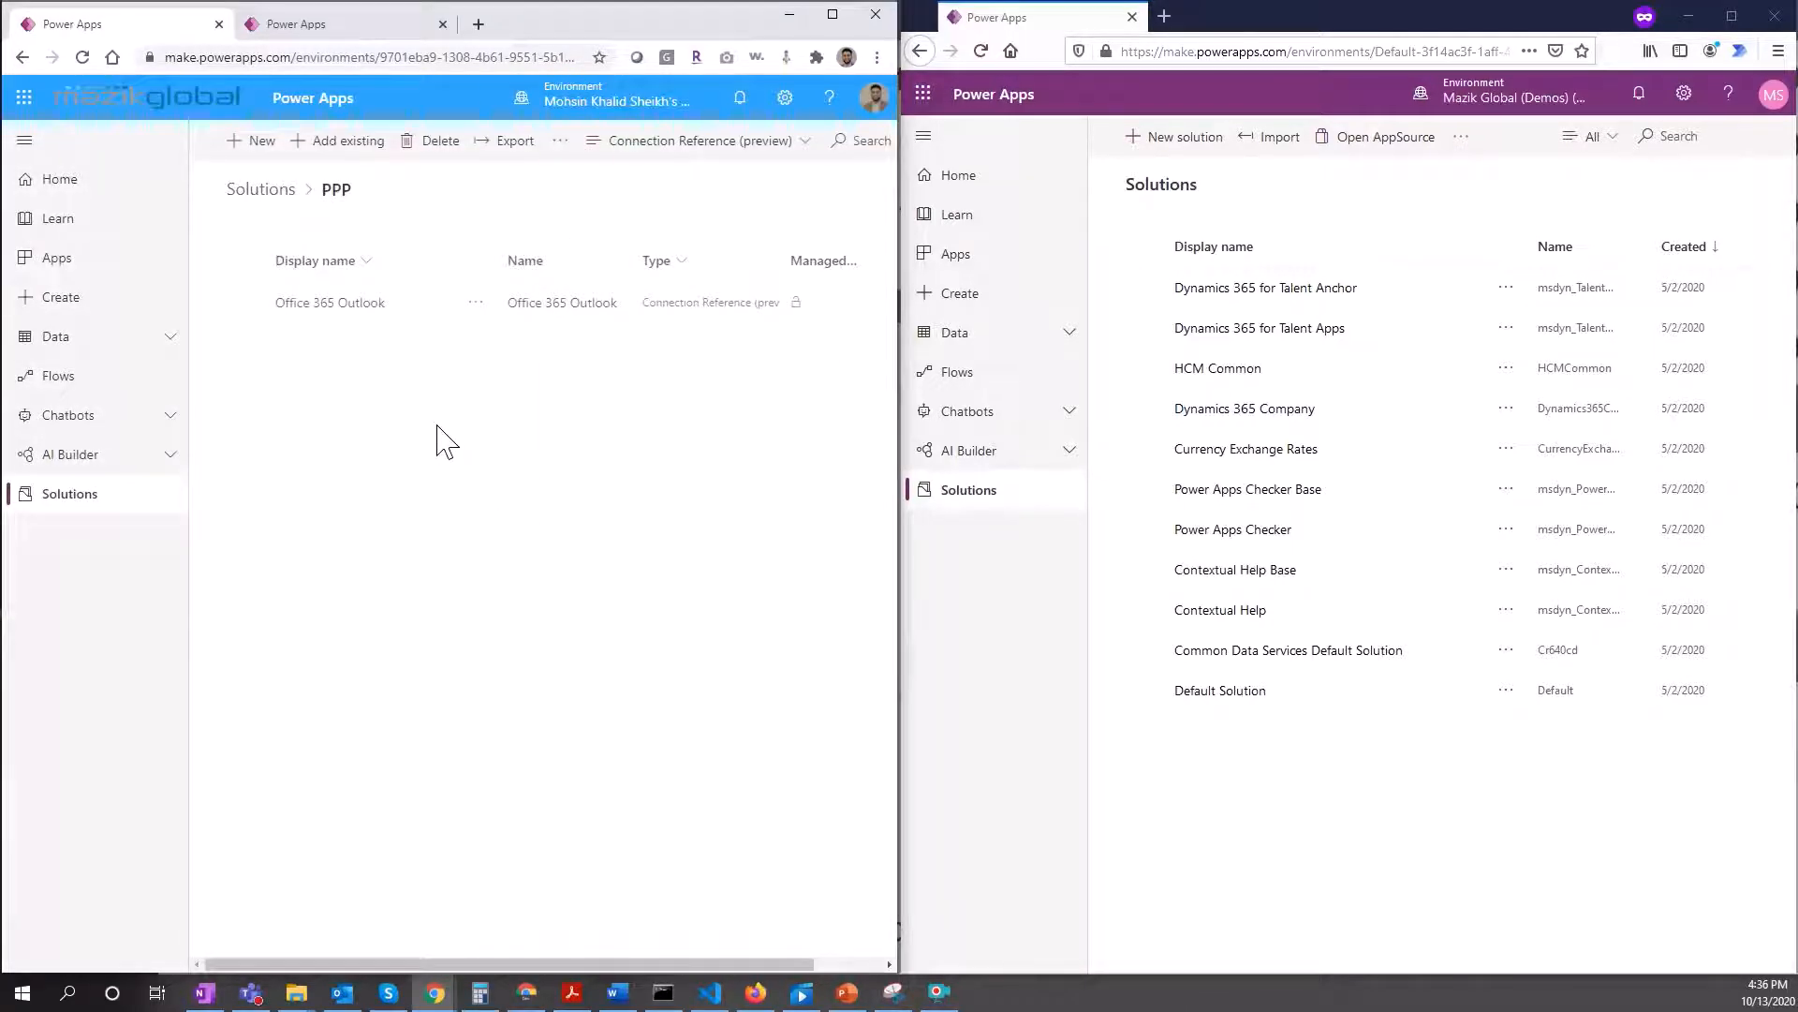
left_click(84, 58)
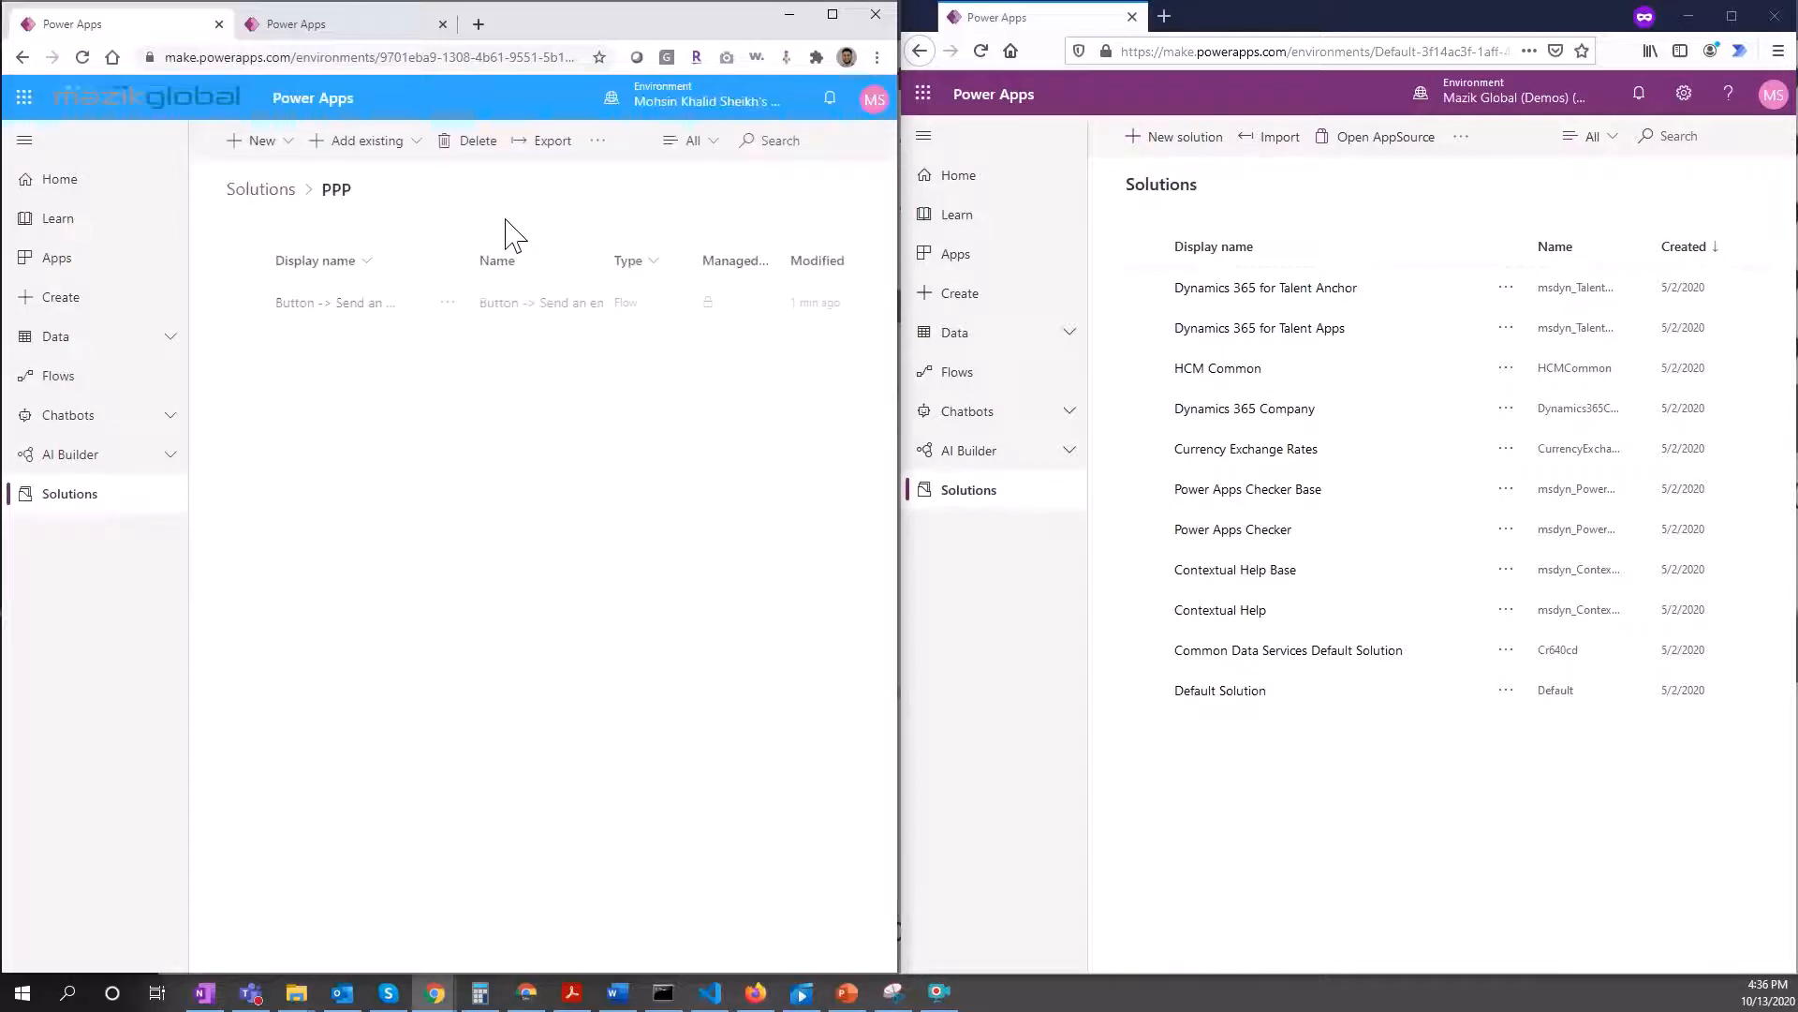
left_click(694, 142)
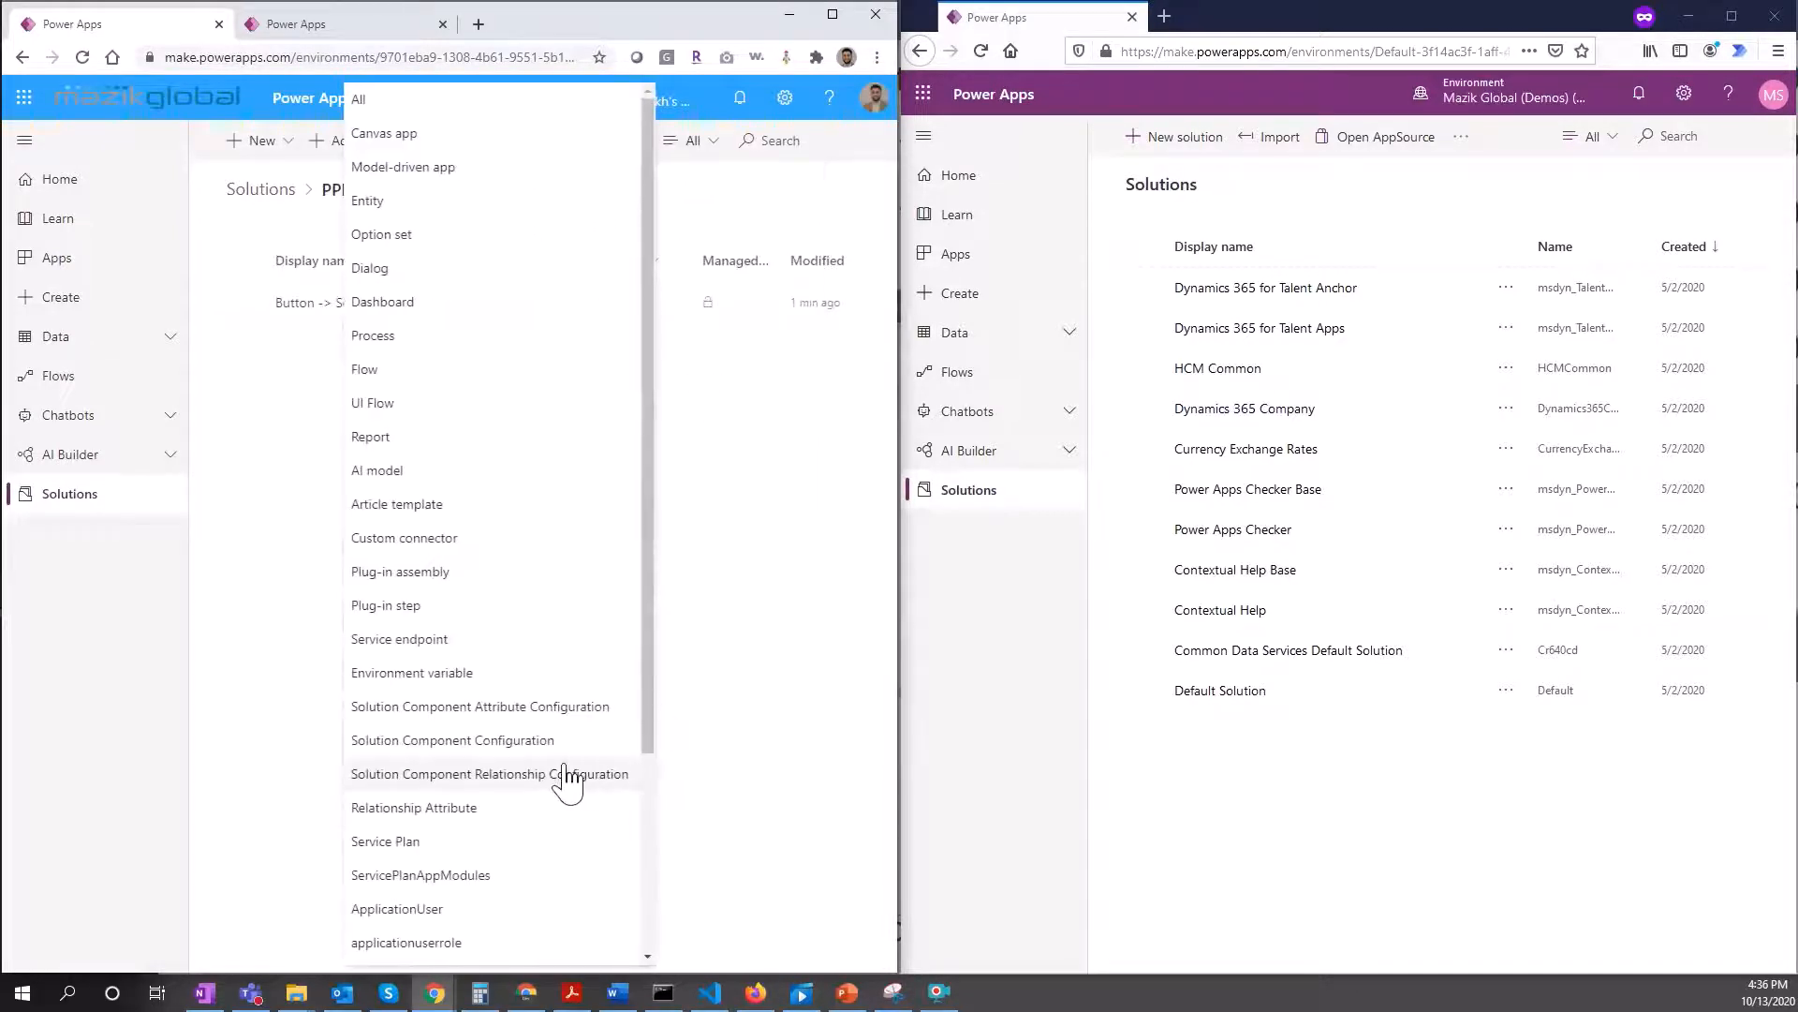
scroll(557, 848, "down", 3)
left_click(532, 746)
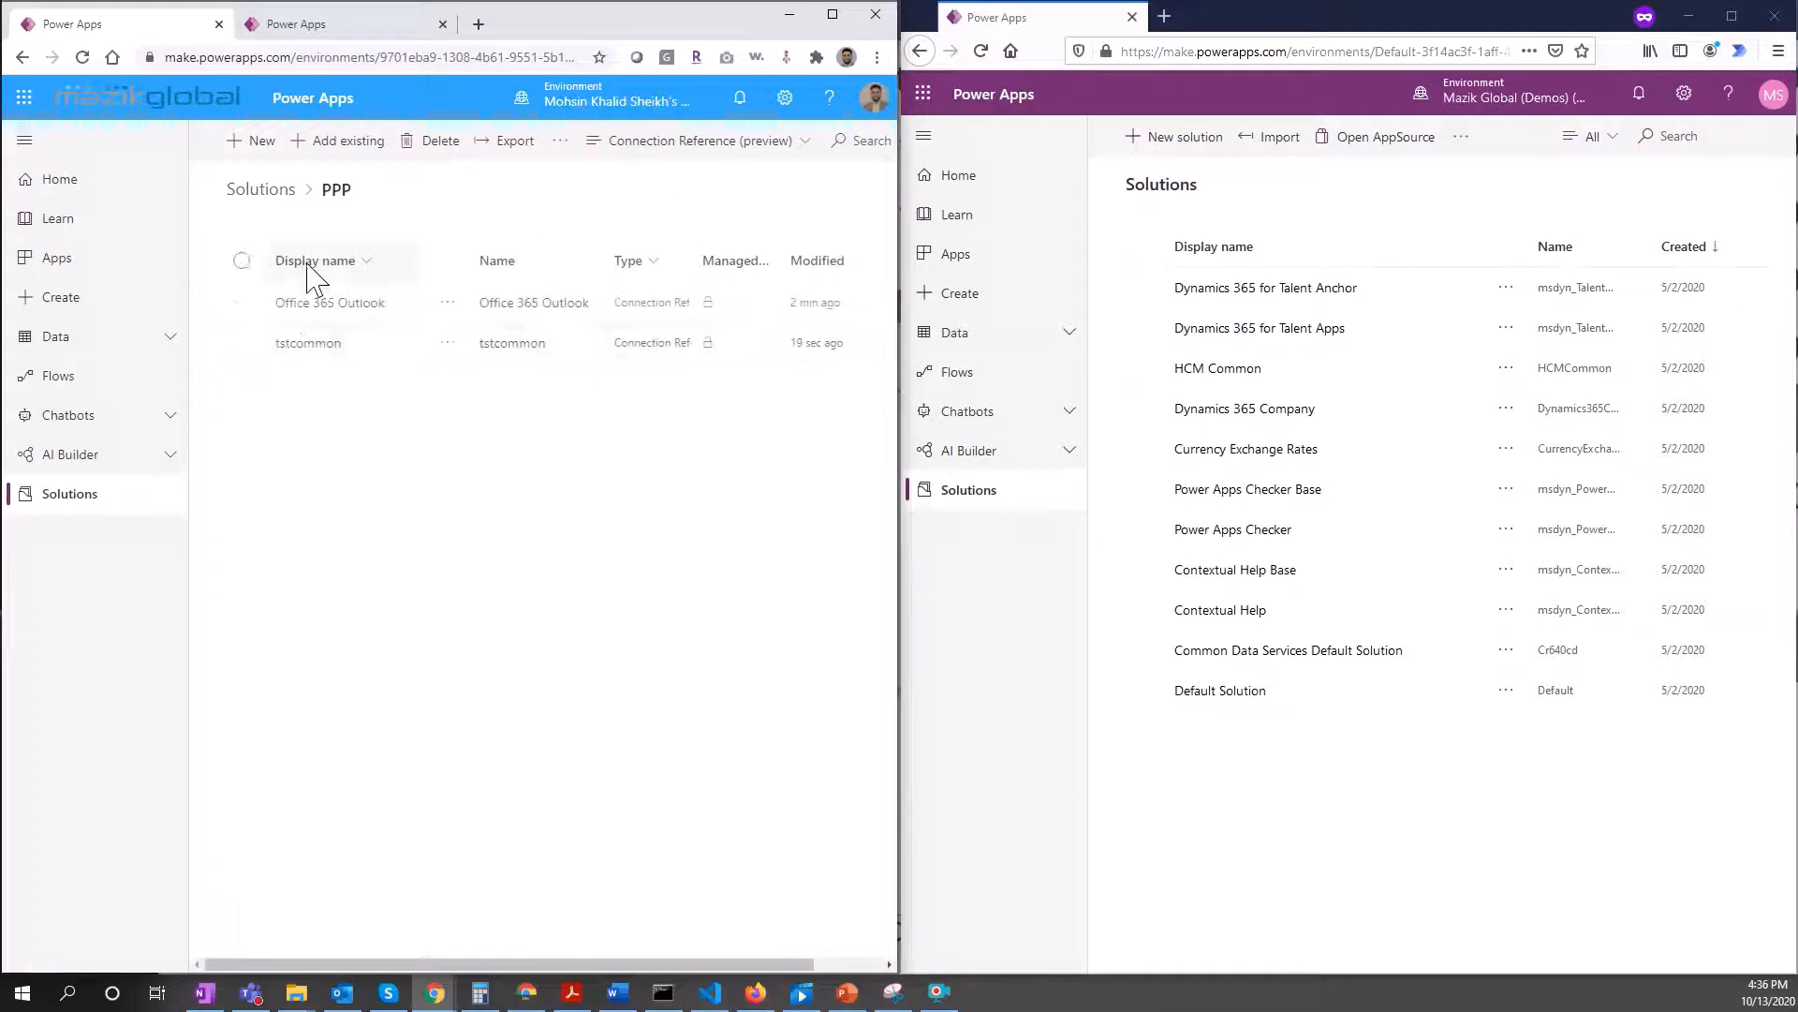
Step: Publish all customizations and export PPP as a managed solution, version 1.0.0.3
left_click(264, 192)
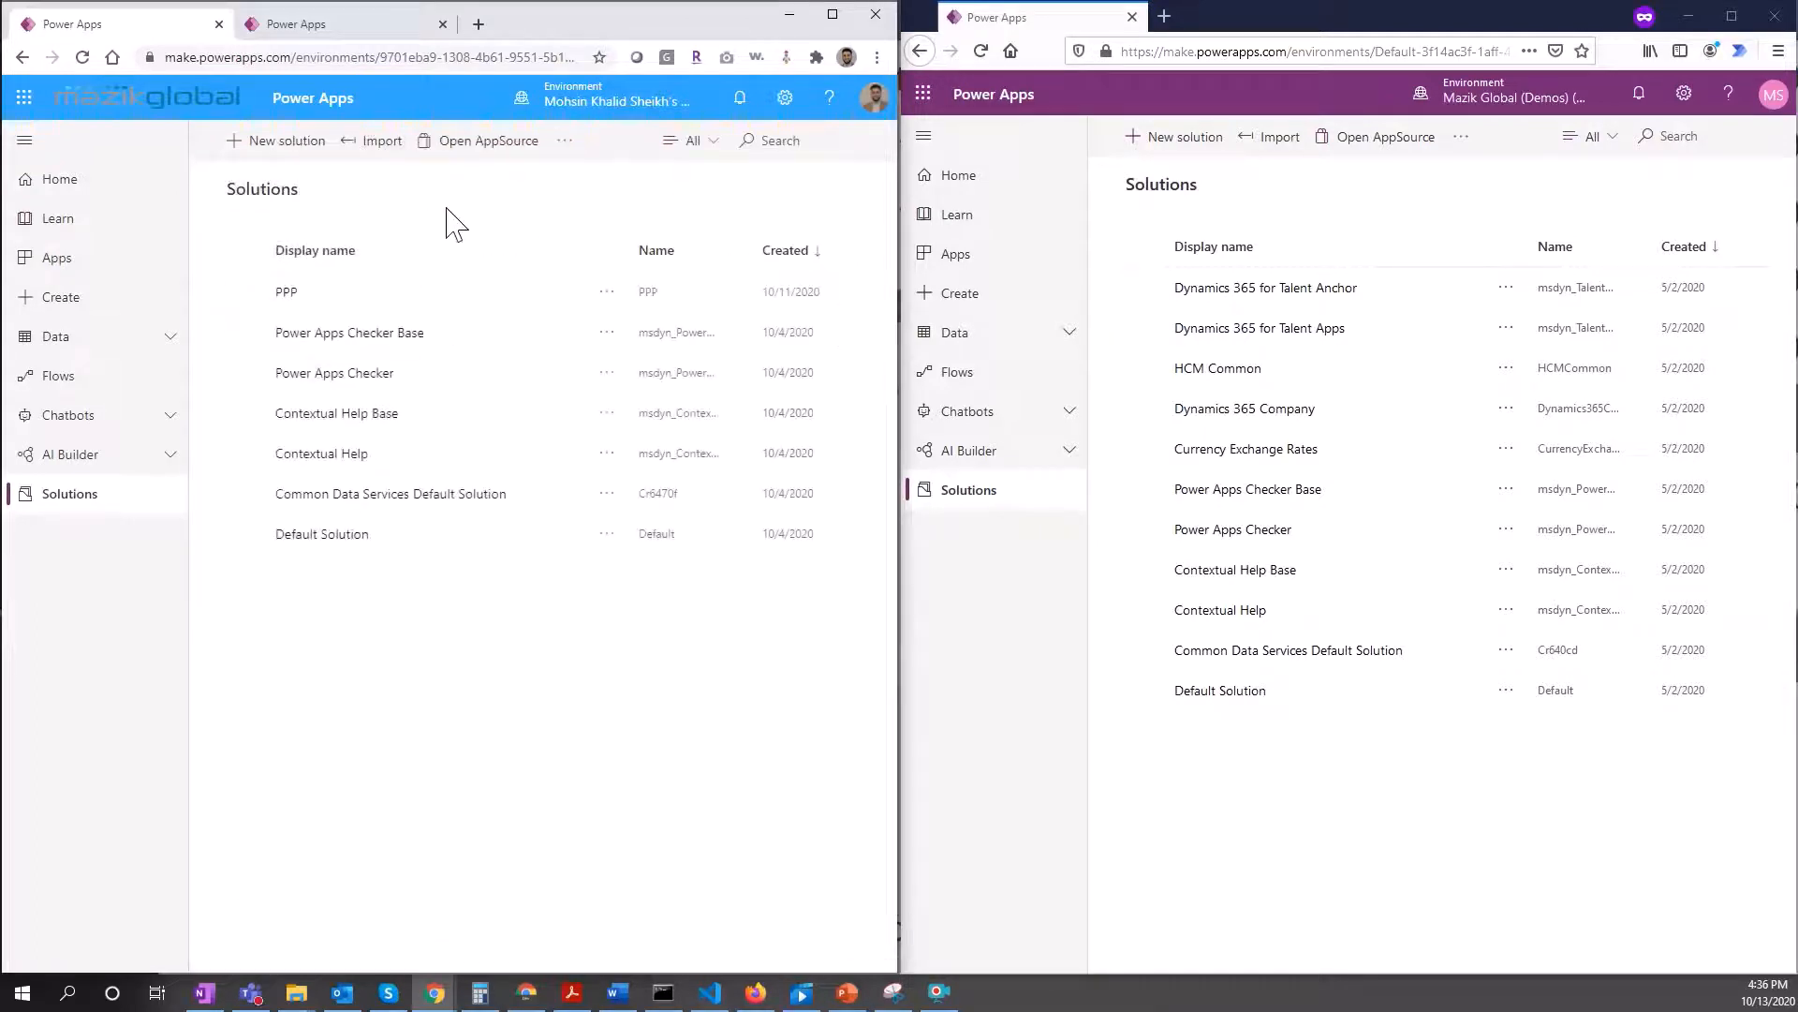
left_click(607, 291)
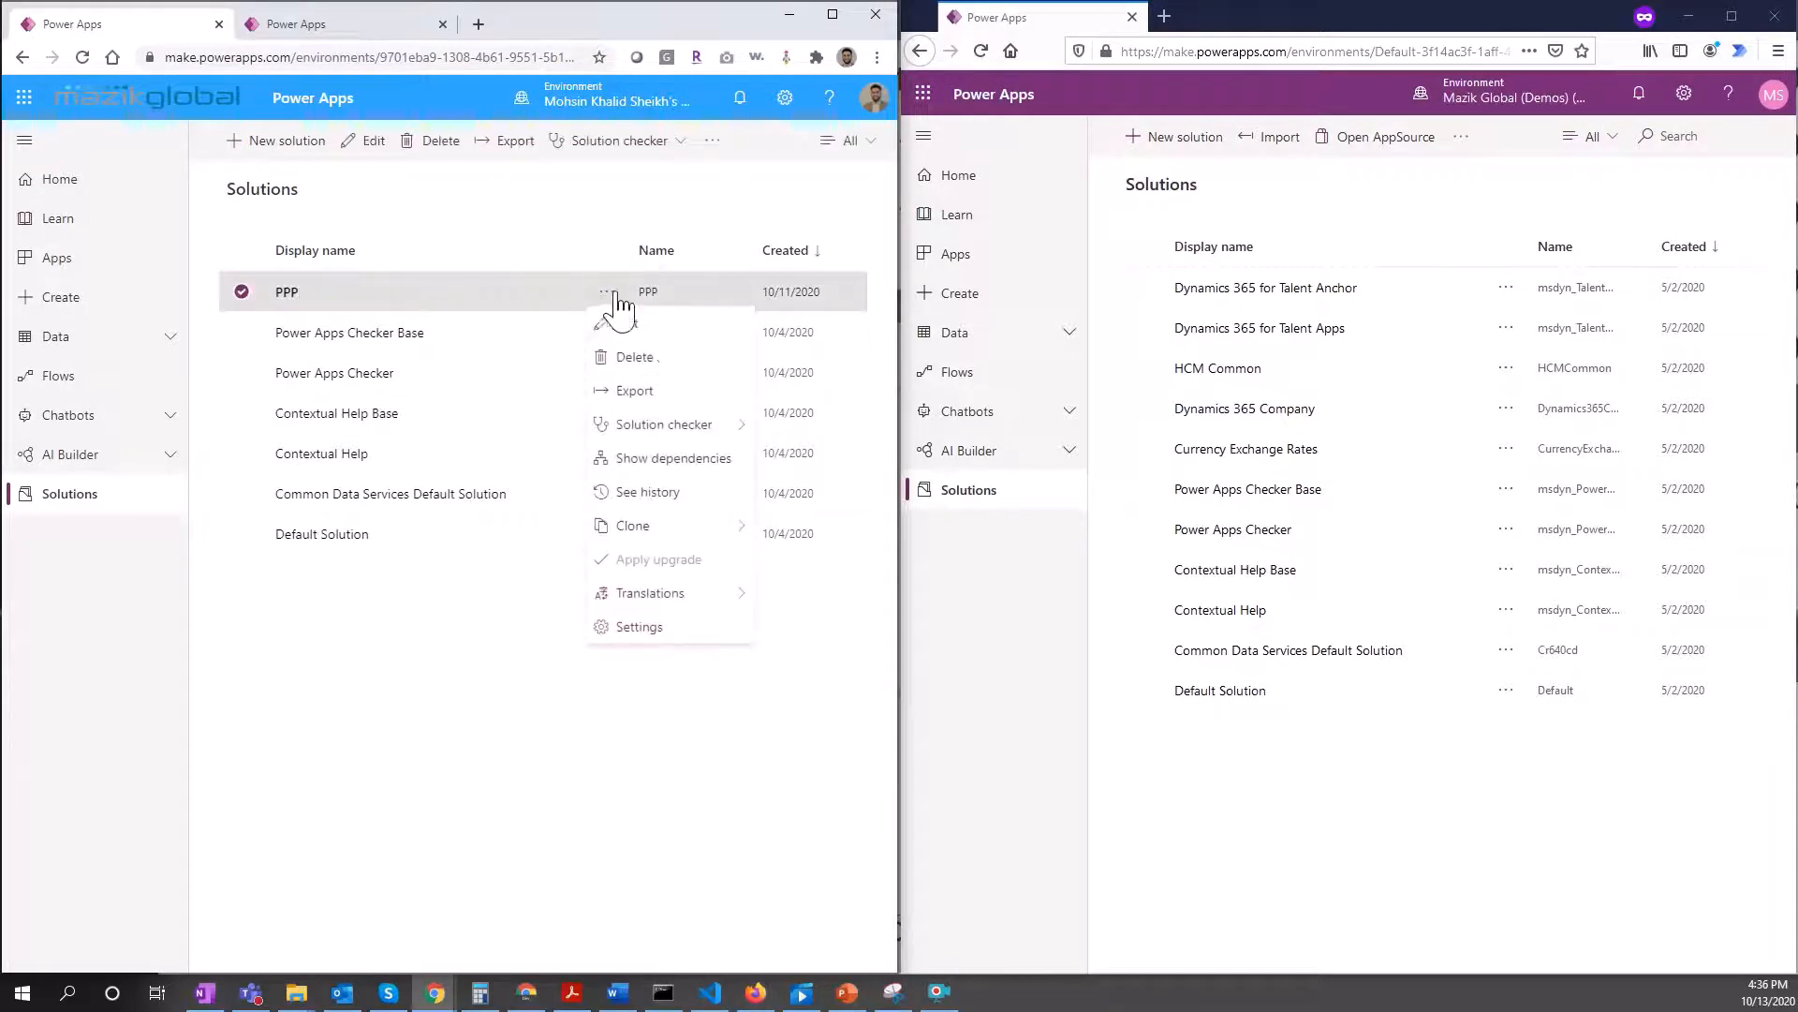
left_click(674, 392)
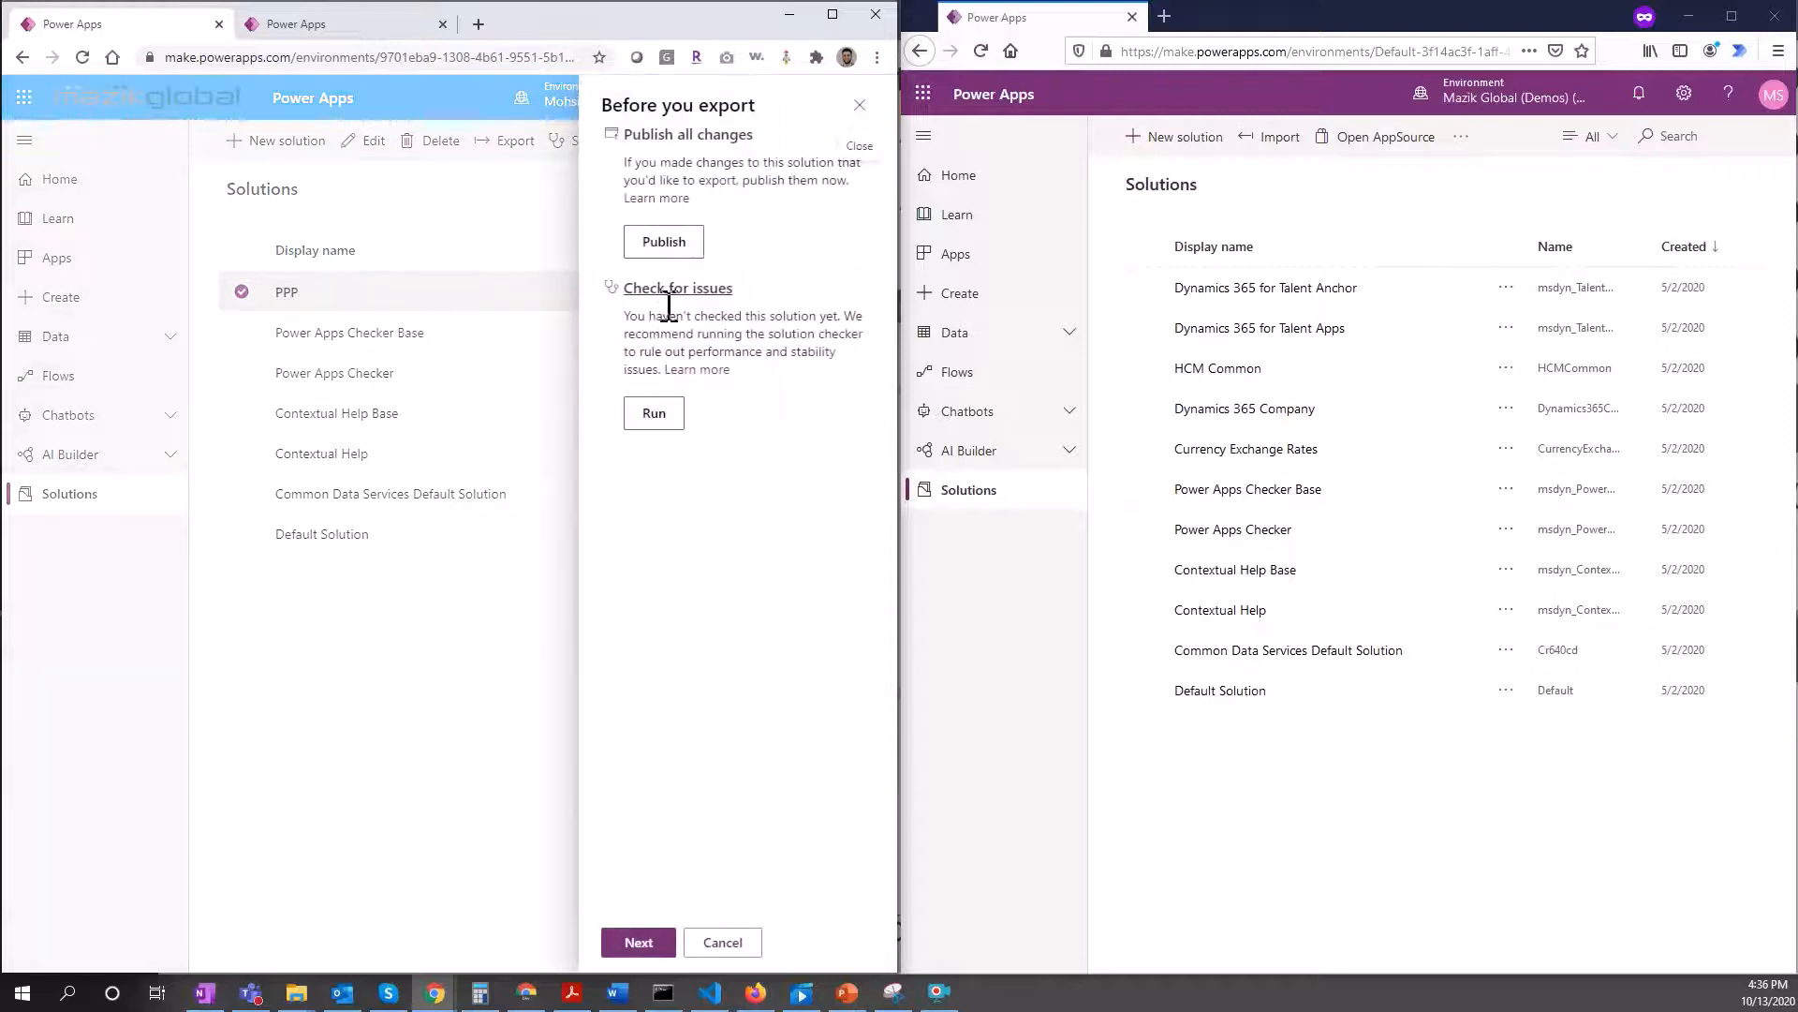
left_click(683, 246)
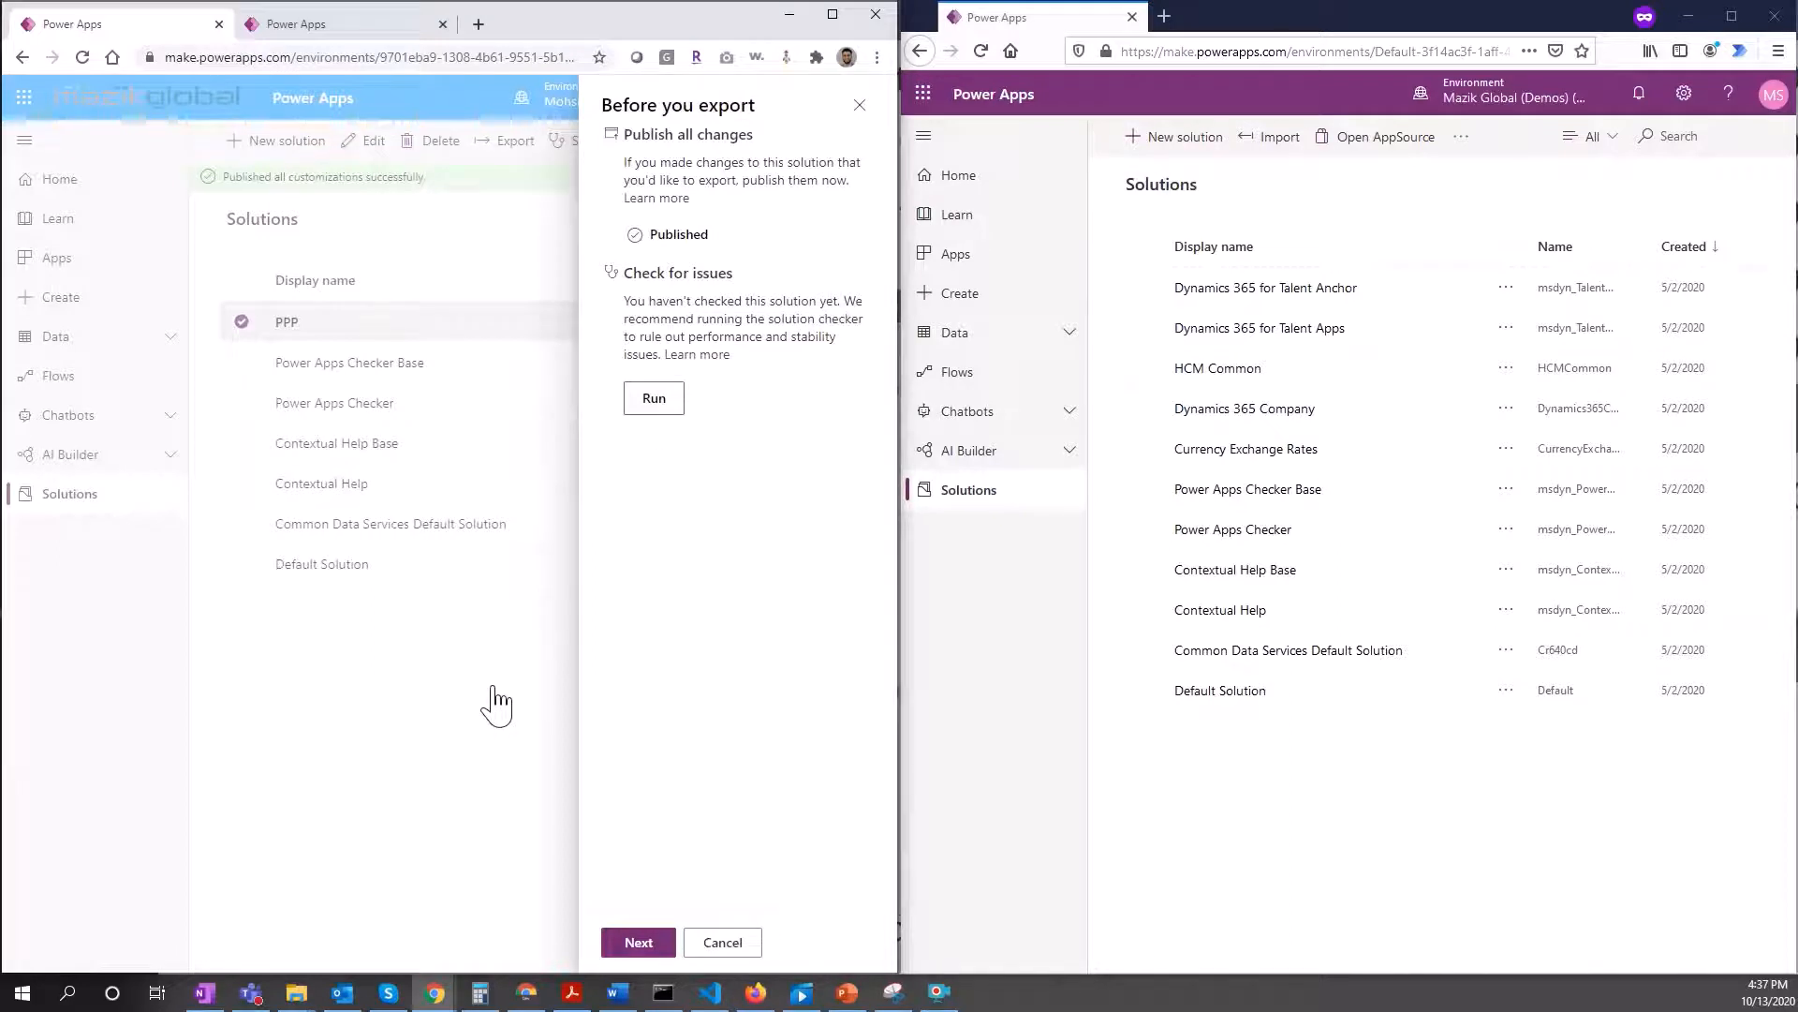
left_click(639, 942)
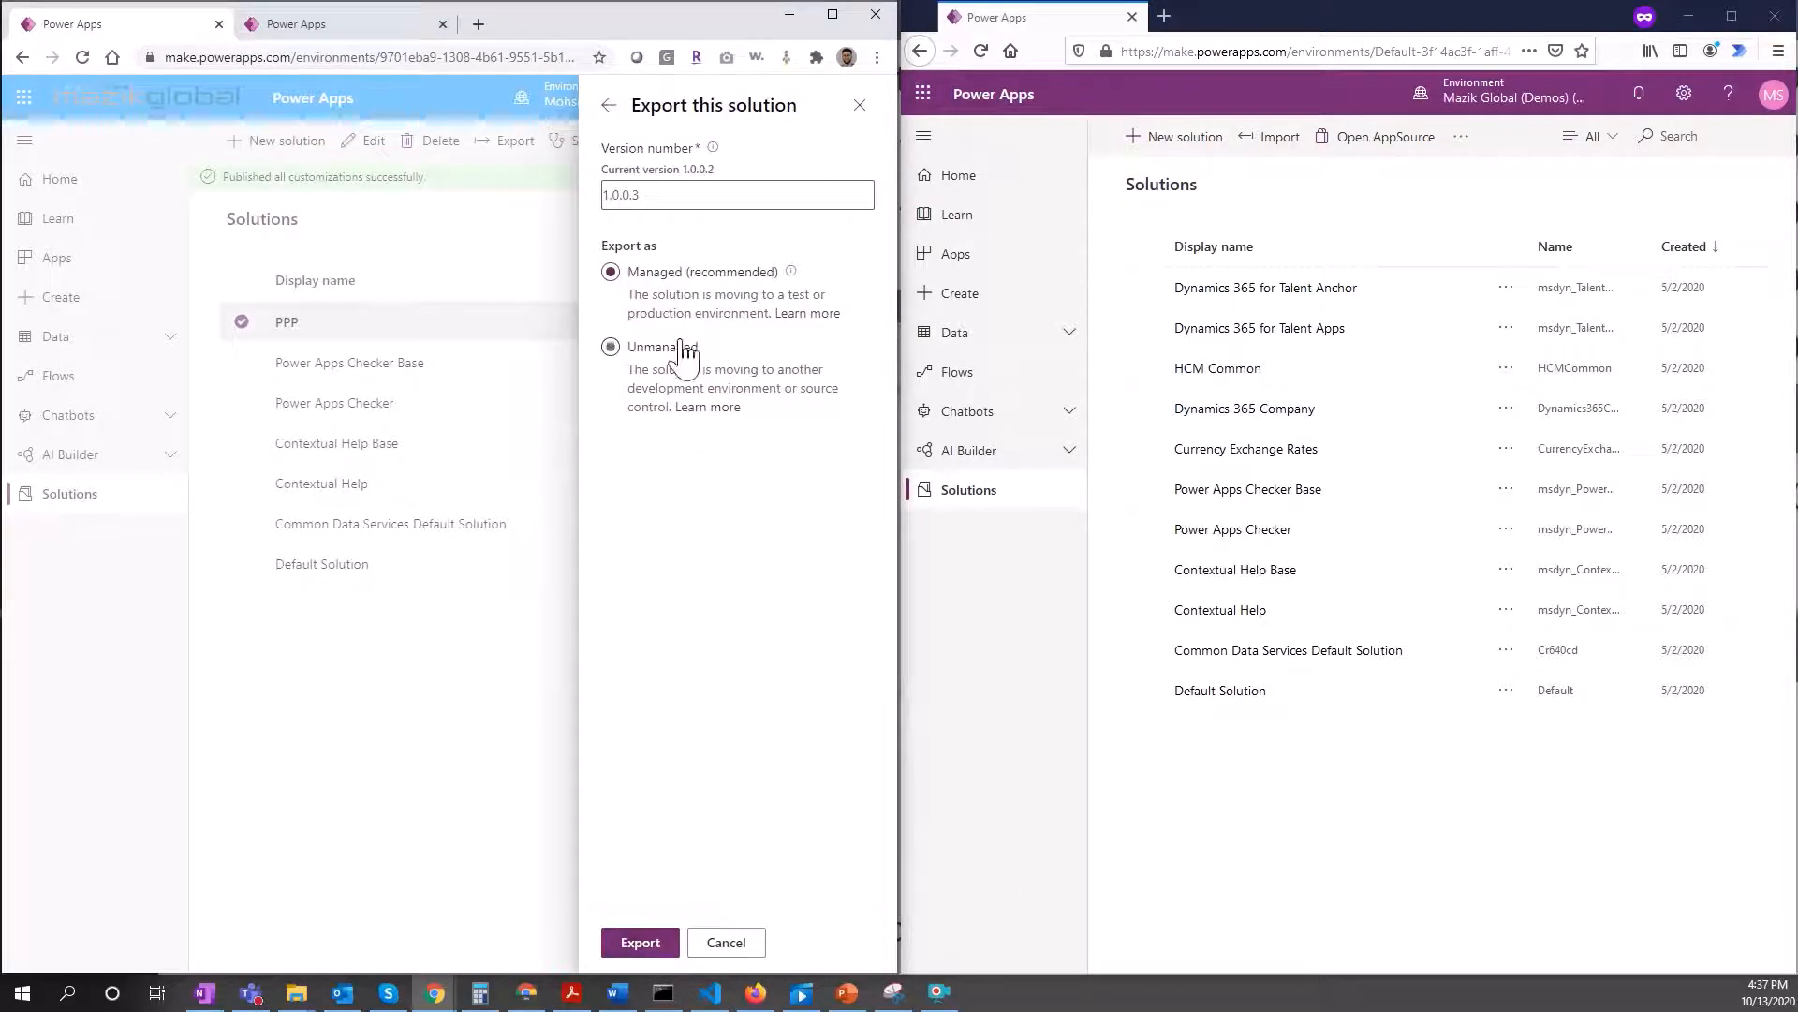
left_click(635, 948)
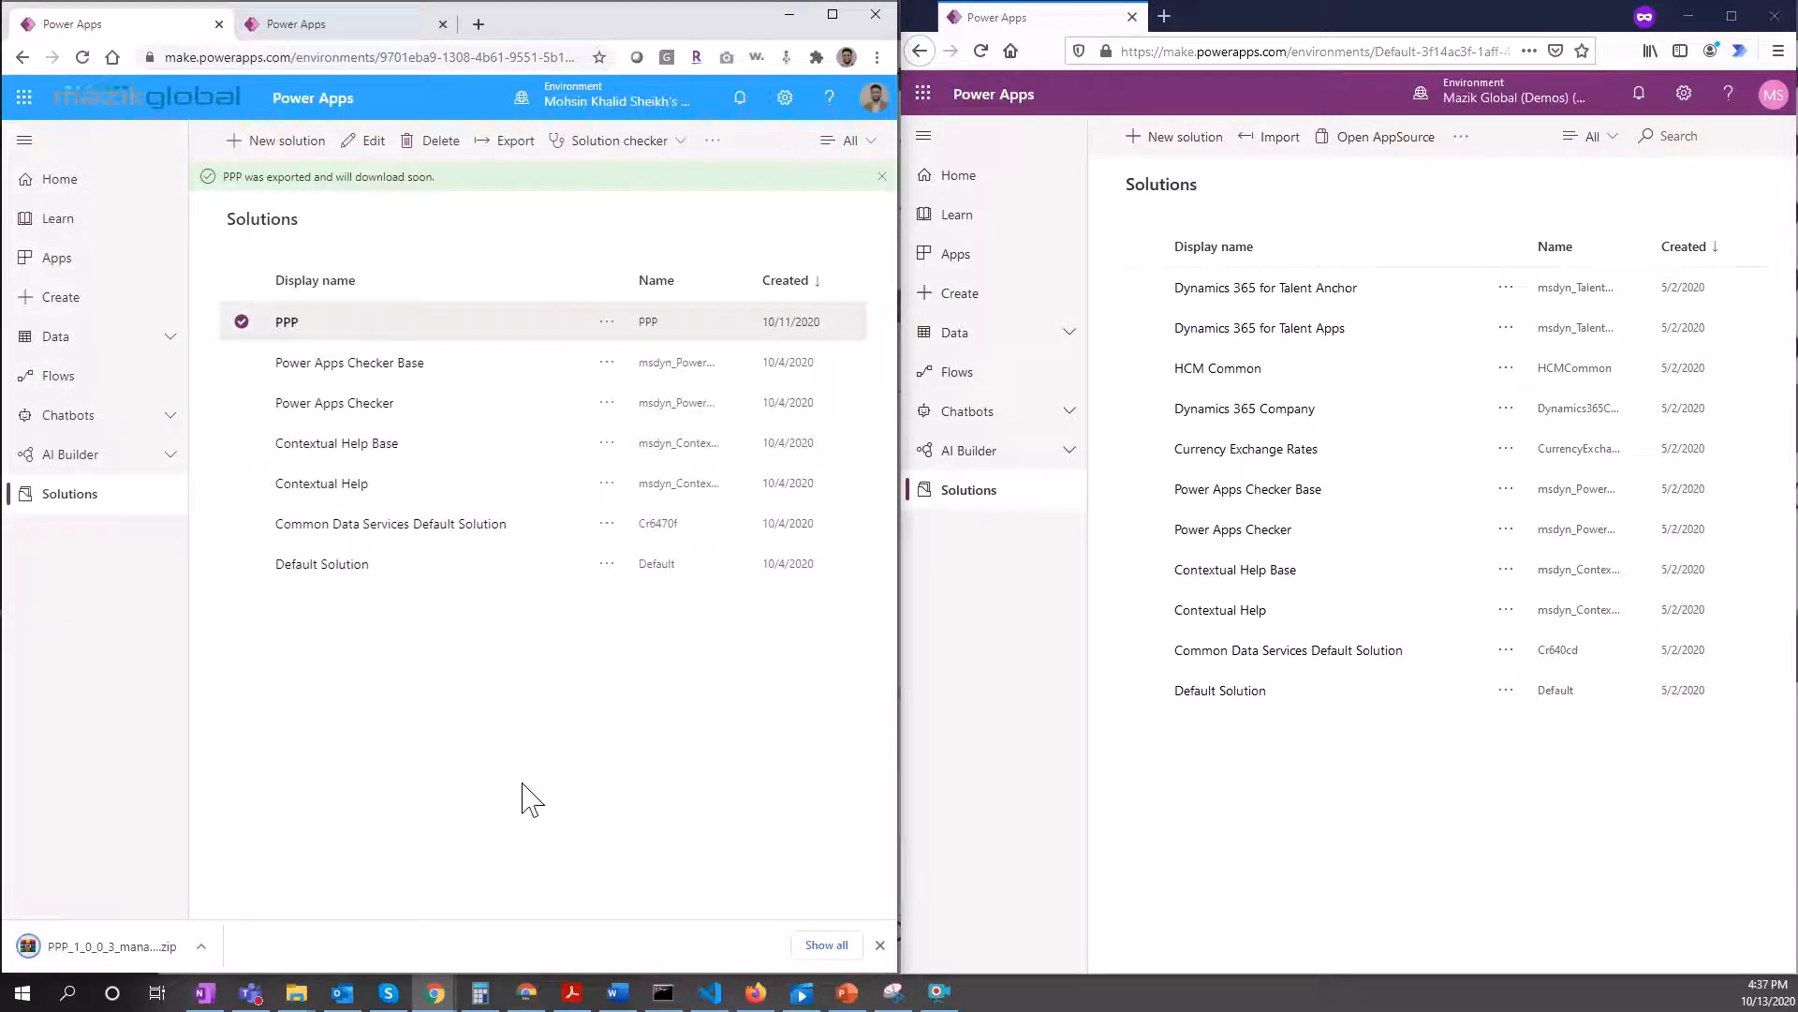
left_click(1360, 198)
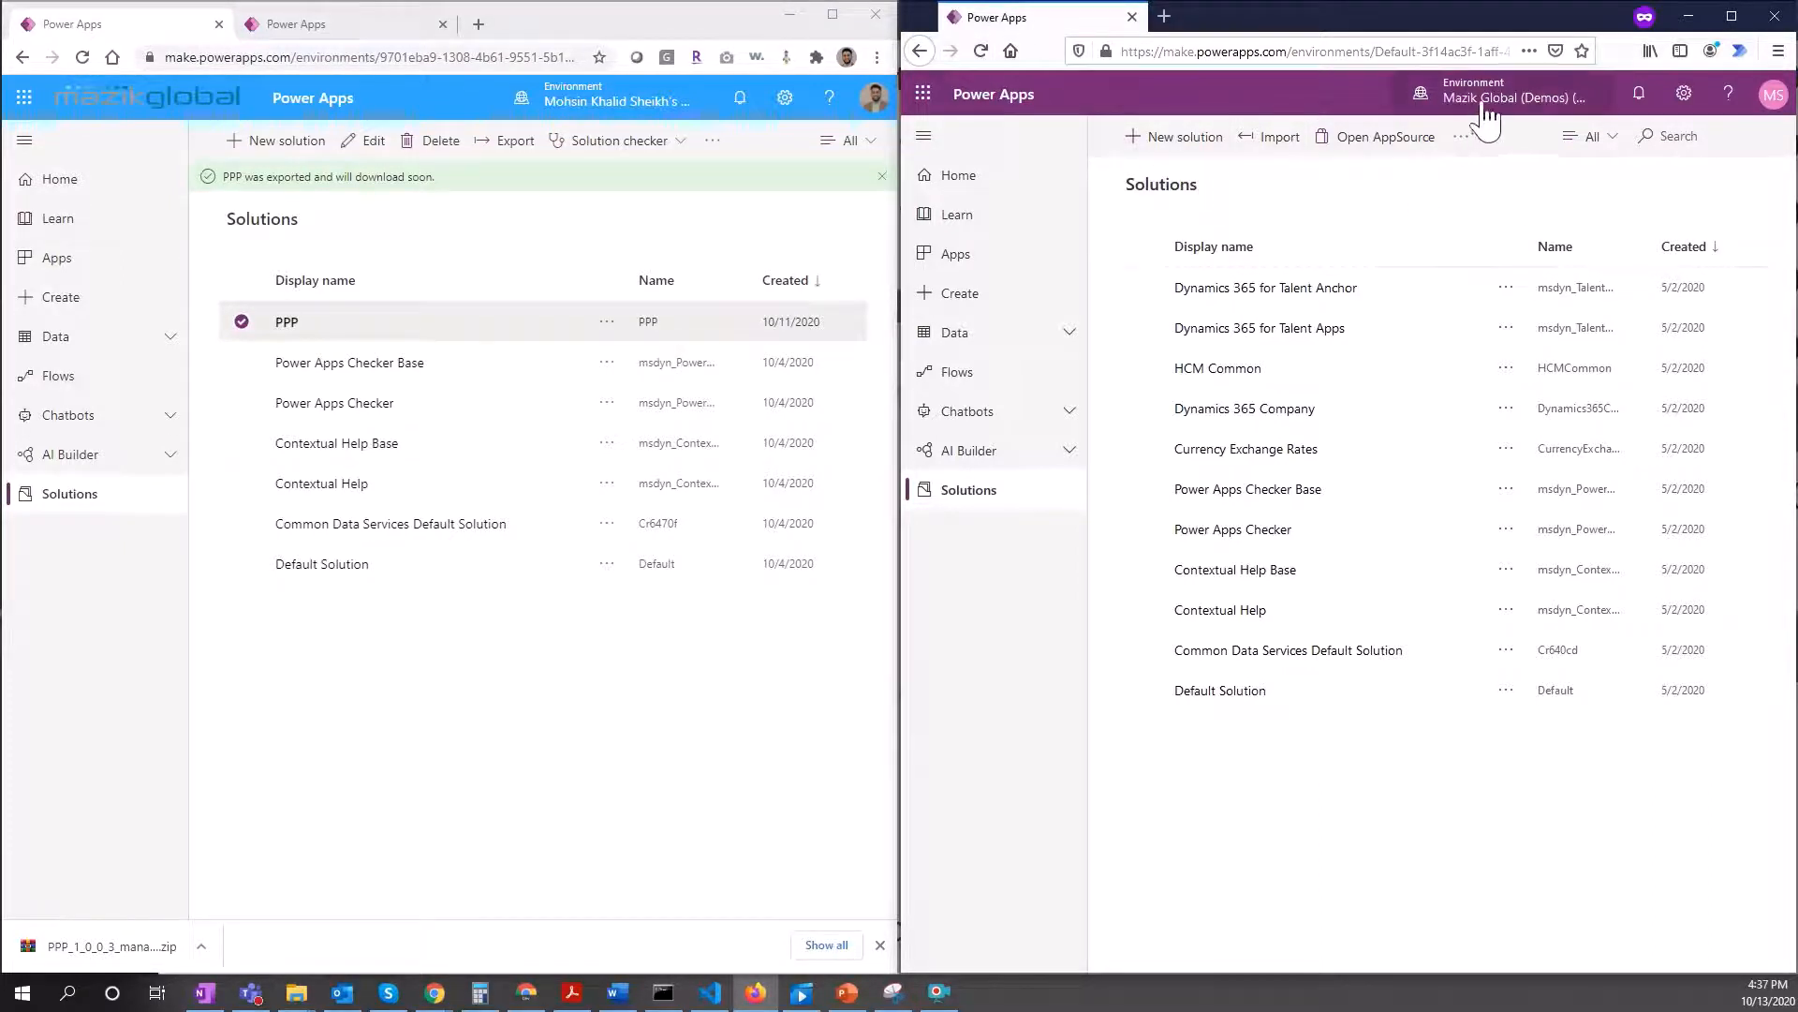
Step: Switch to the second environment and open its Solutions list
left_click(1547, 105)
left_click(1541, 417)
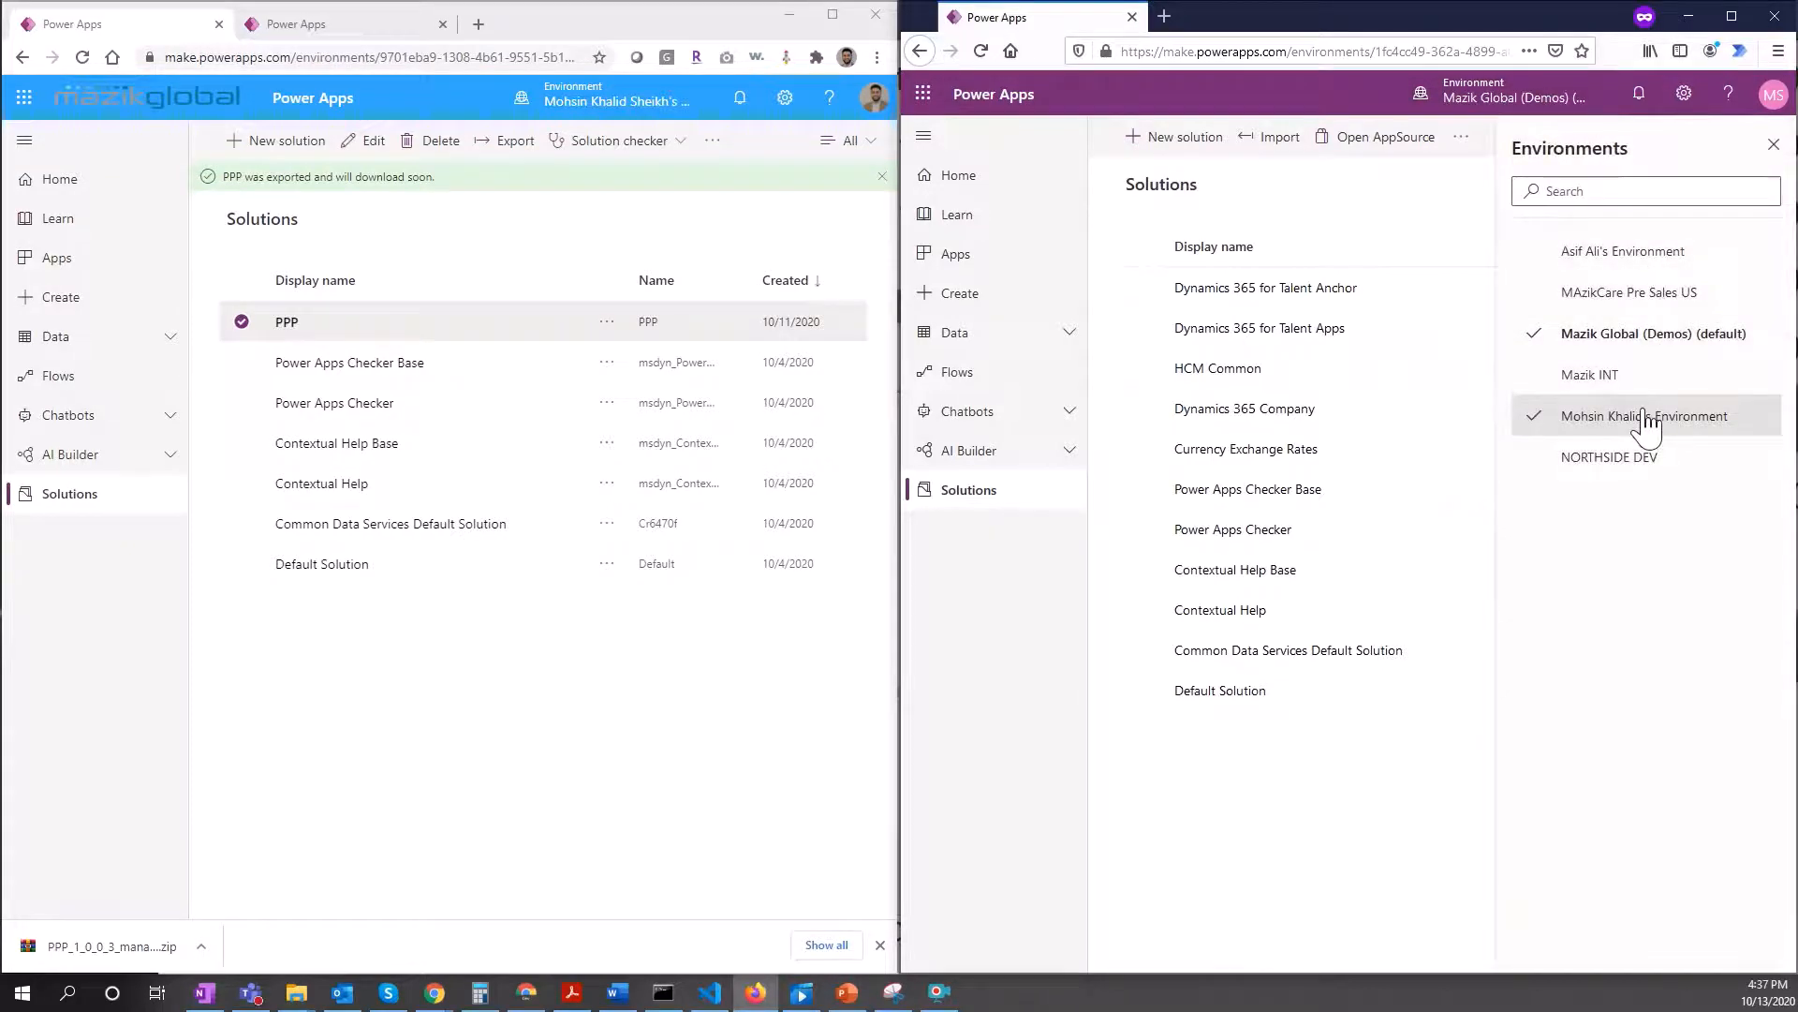
left_click(993, 494)
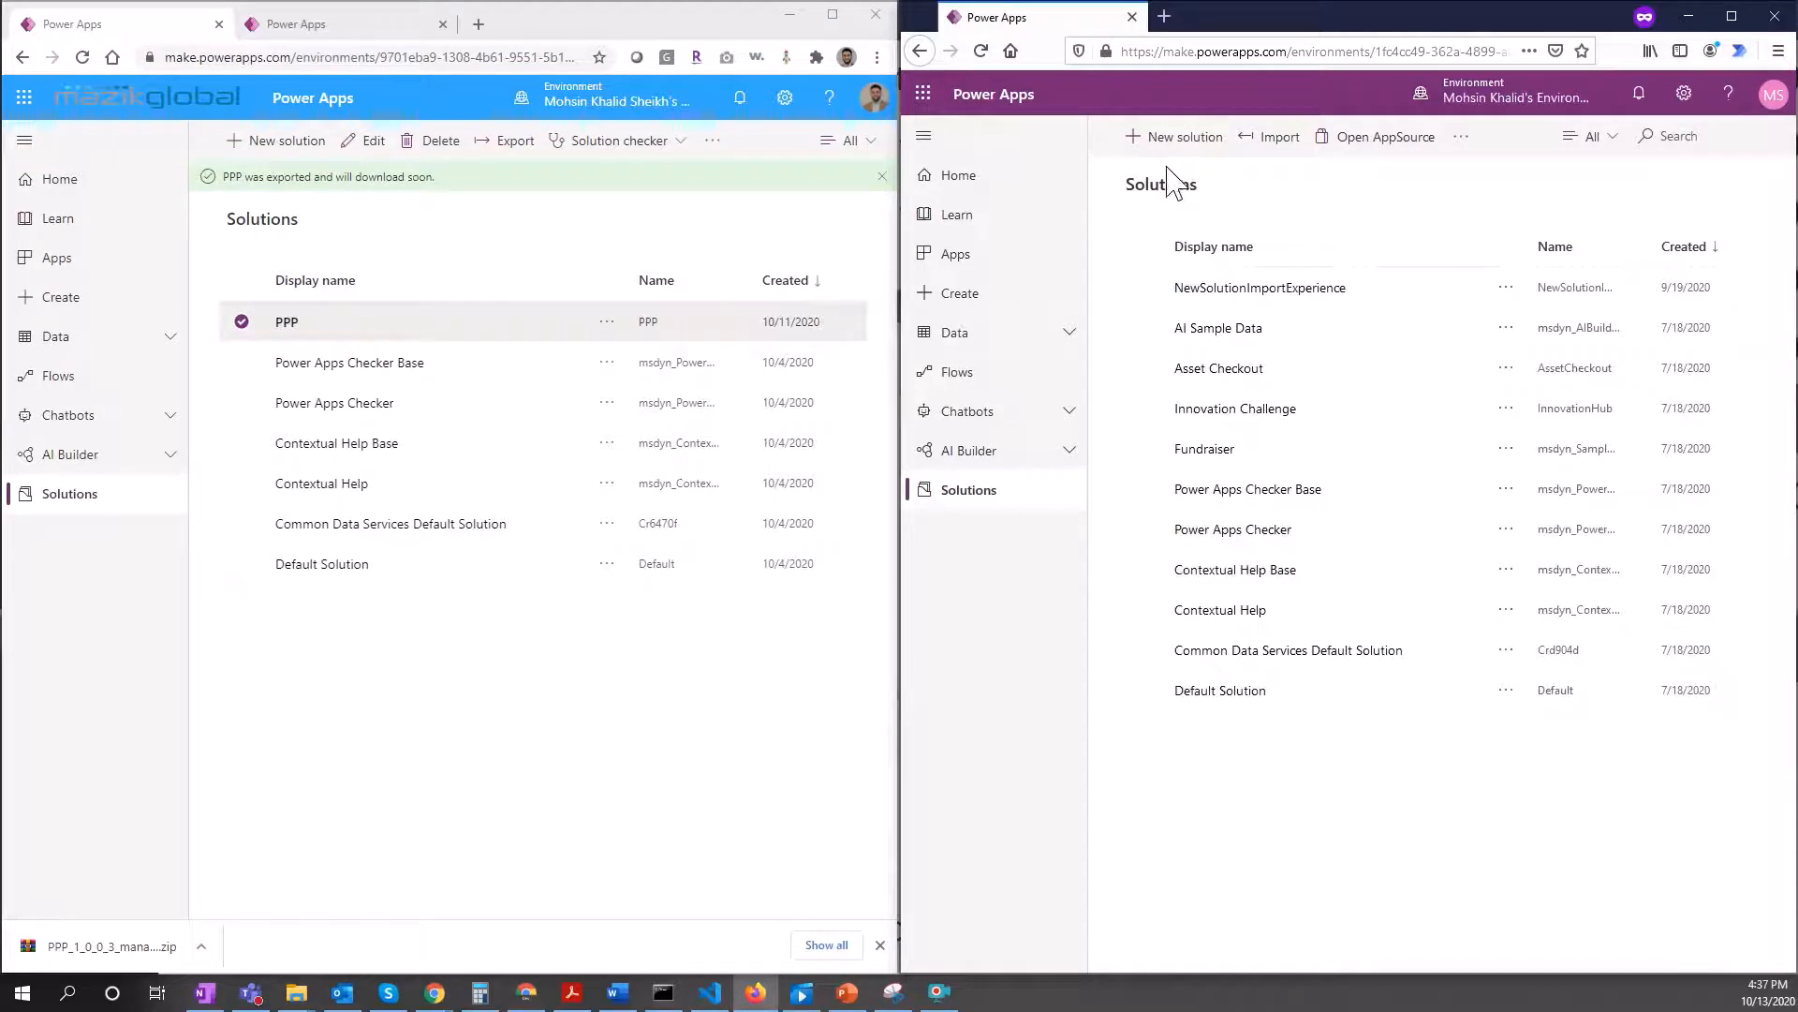
Step: Import PPP_1_0_0_3_managed.zip and advance to the Connections mapping step
left_click(1271, 139)
left_click(1340, 216)
left_click(1226, 167)
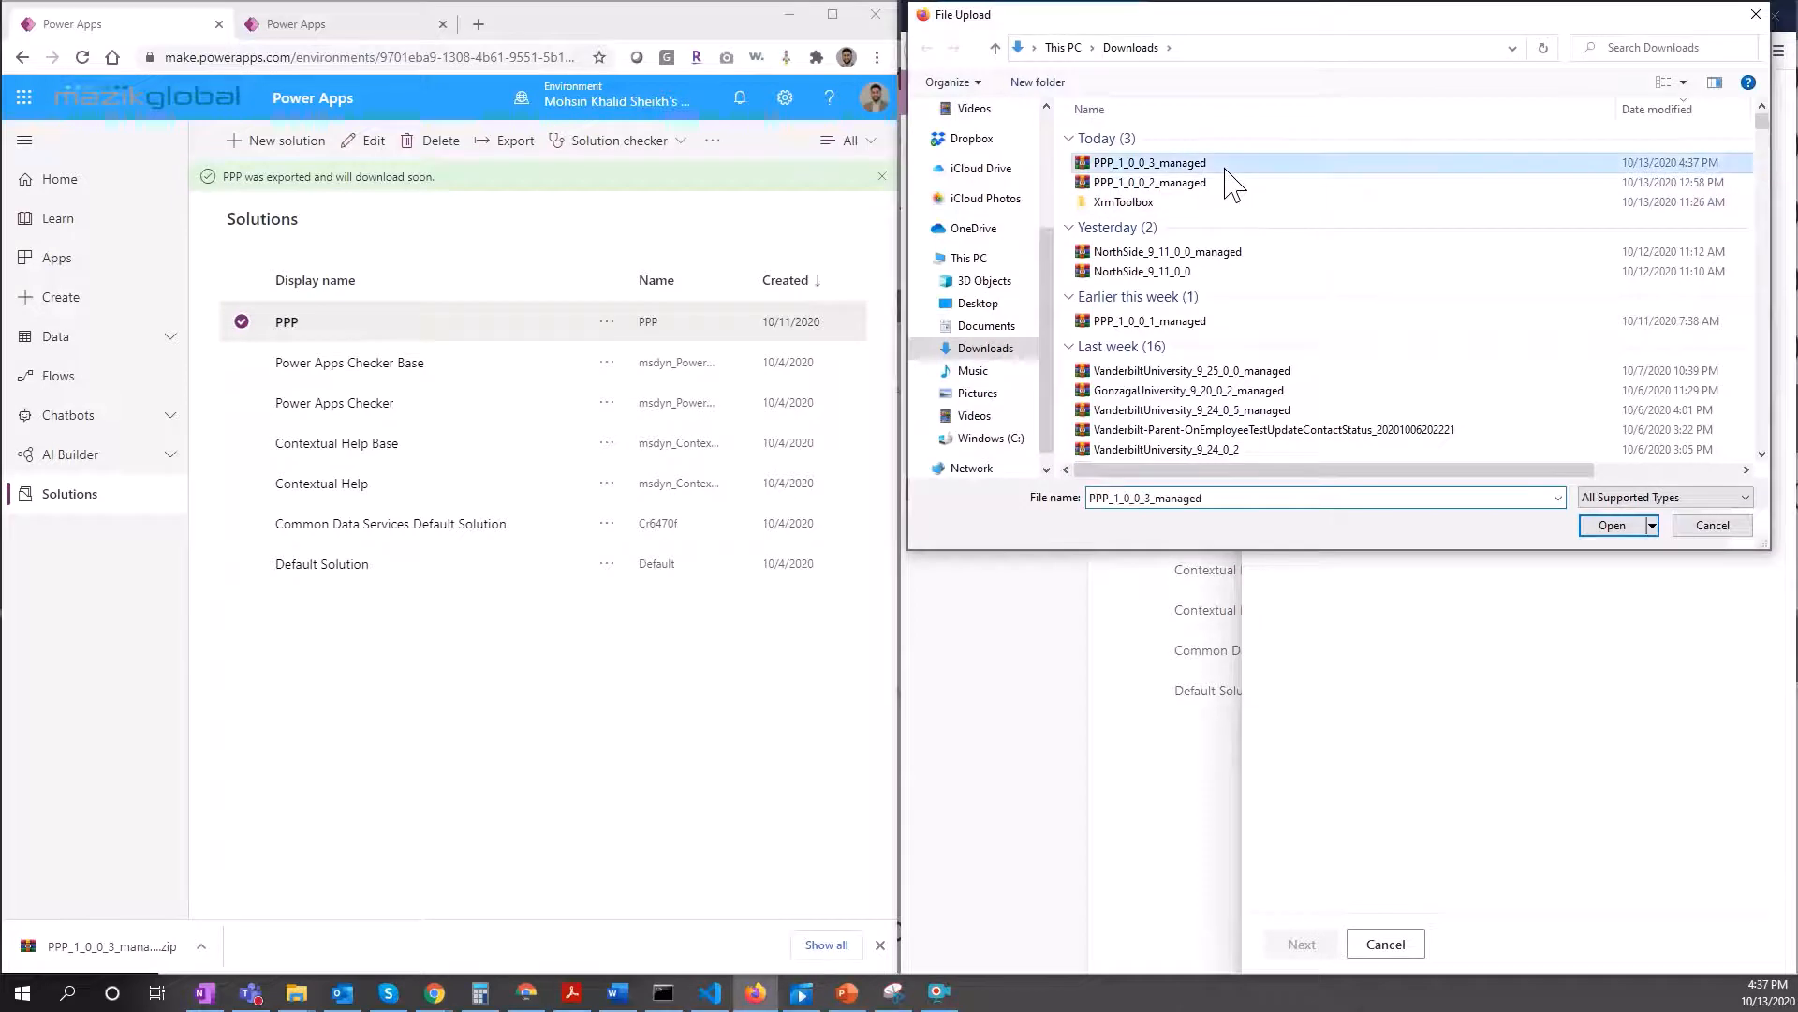
left_click(1611, 526)
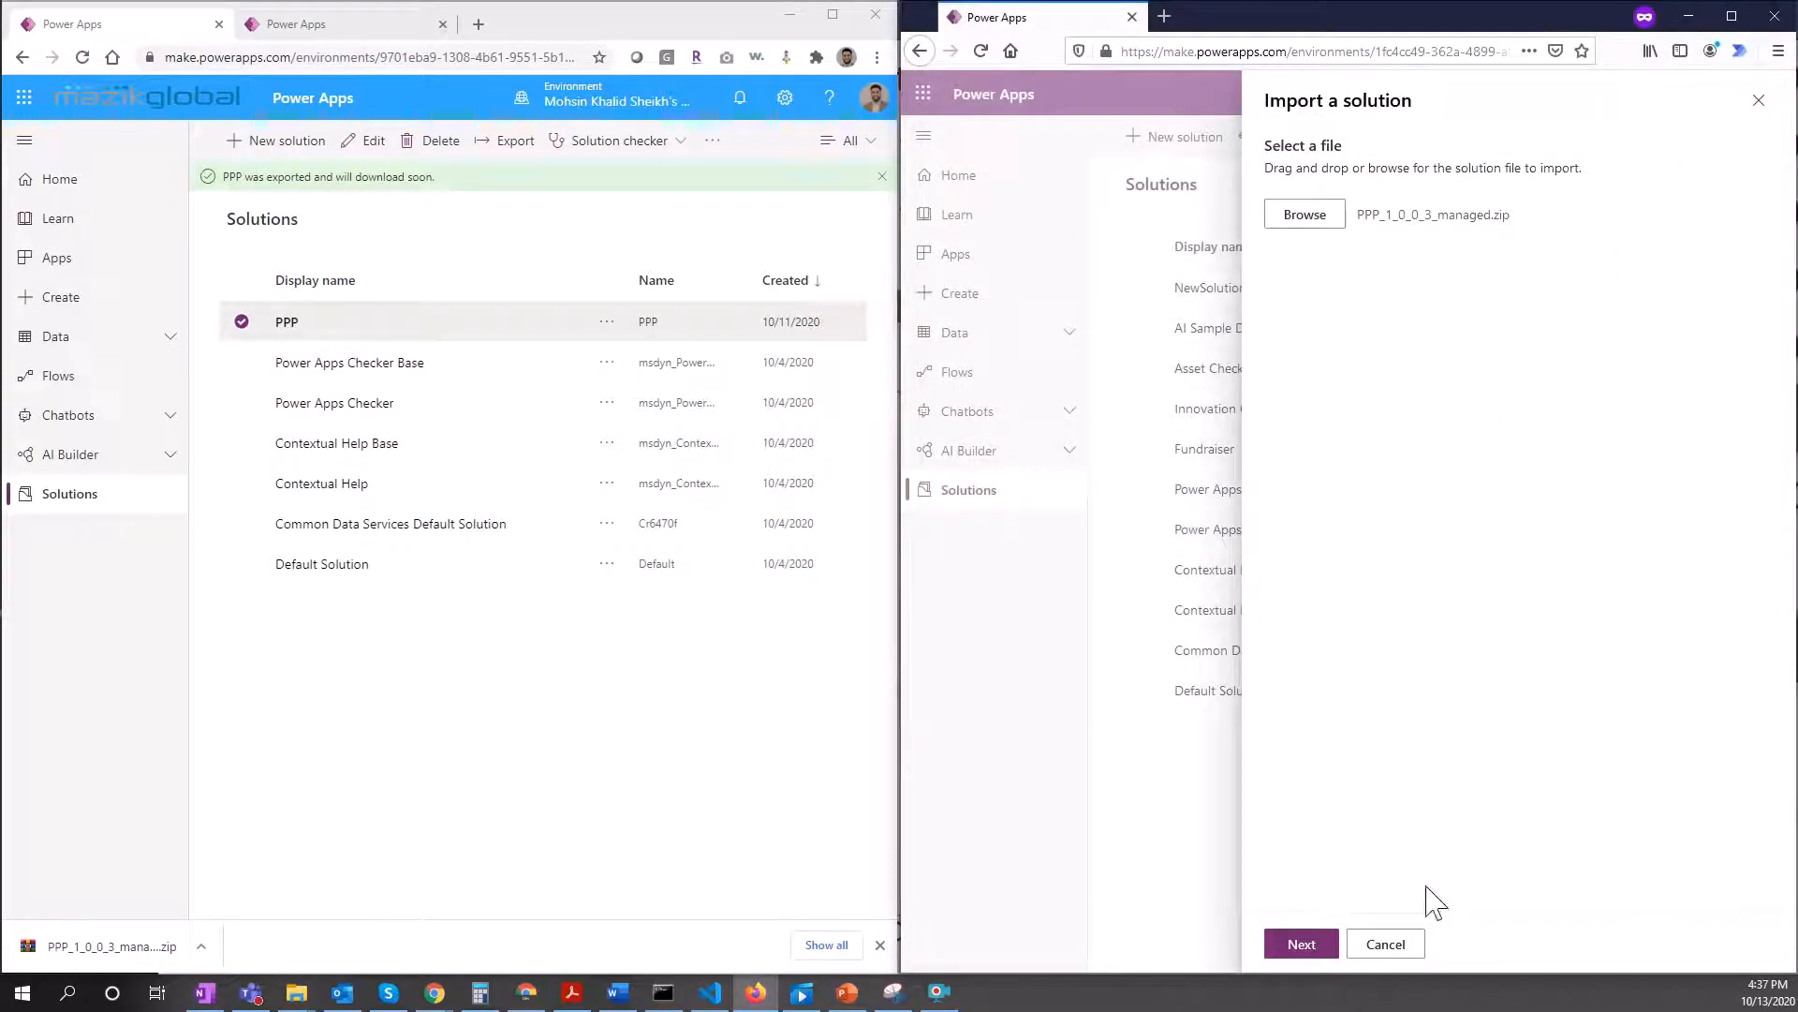
left_click(1323, 944)
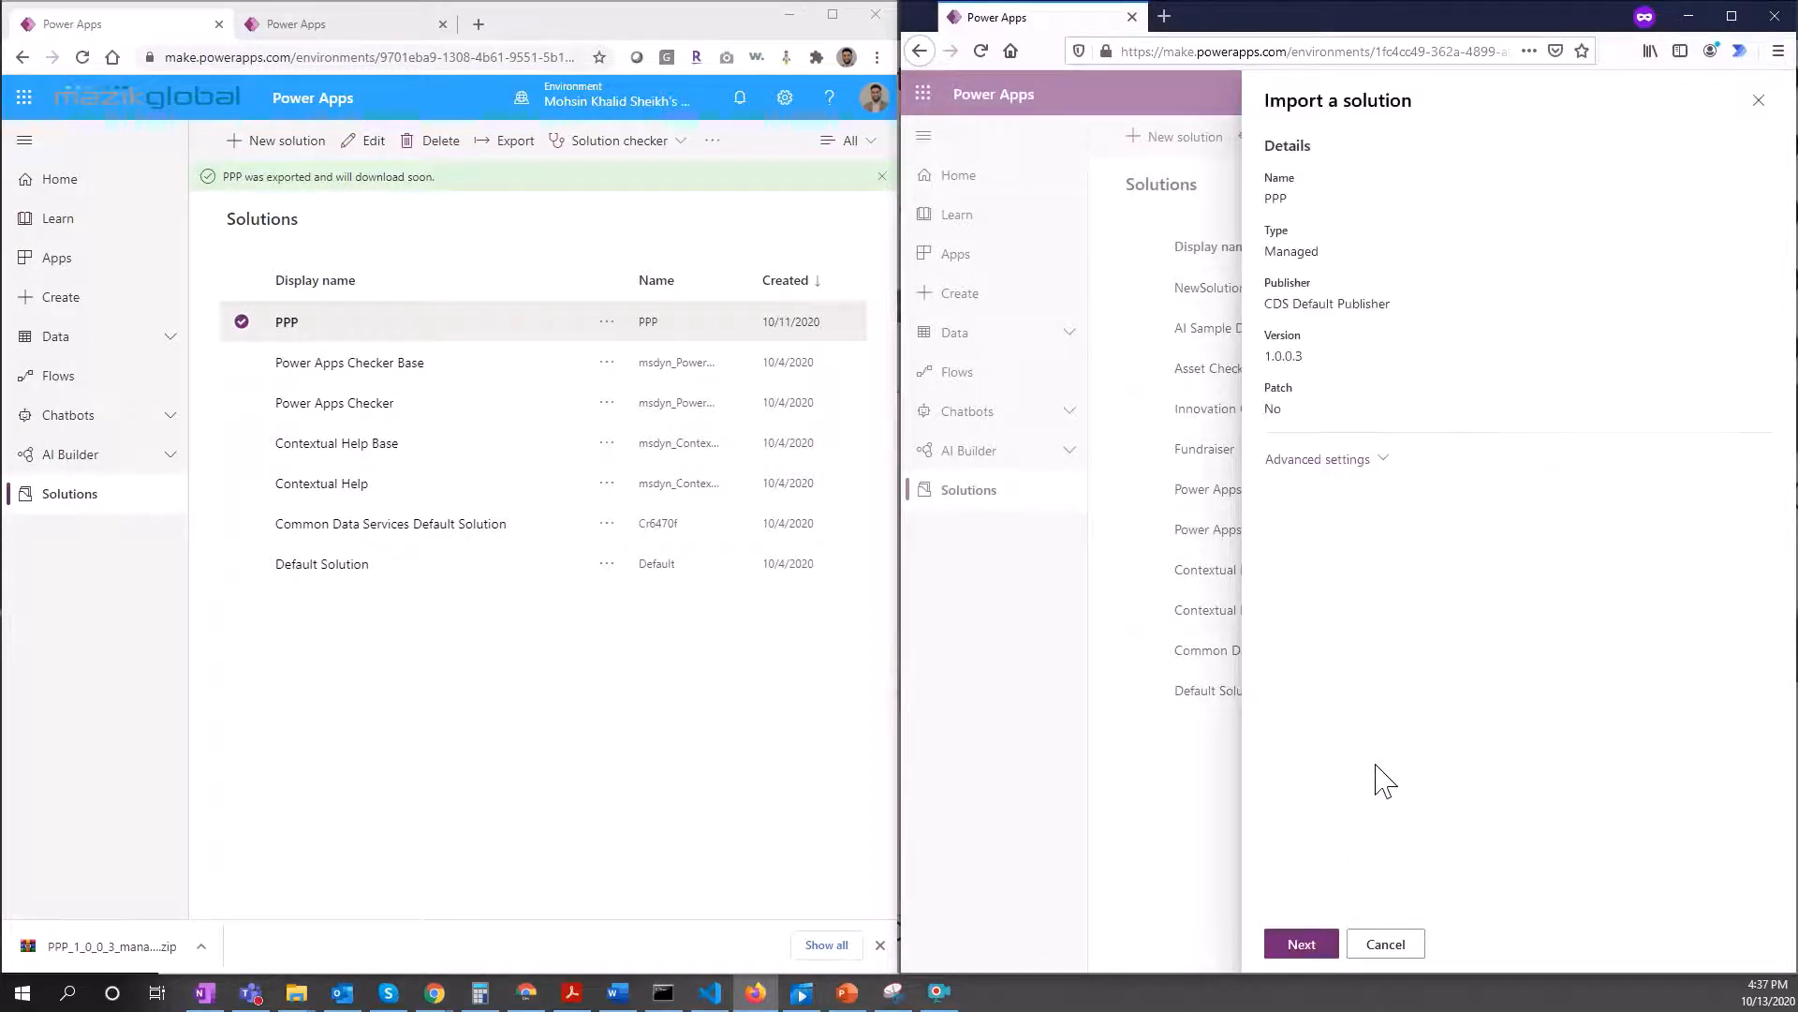
left_click(1322, 950)
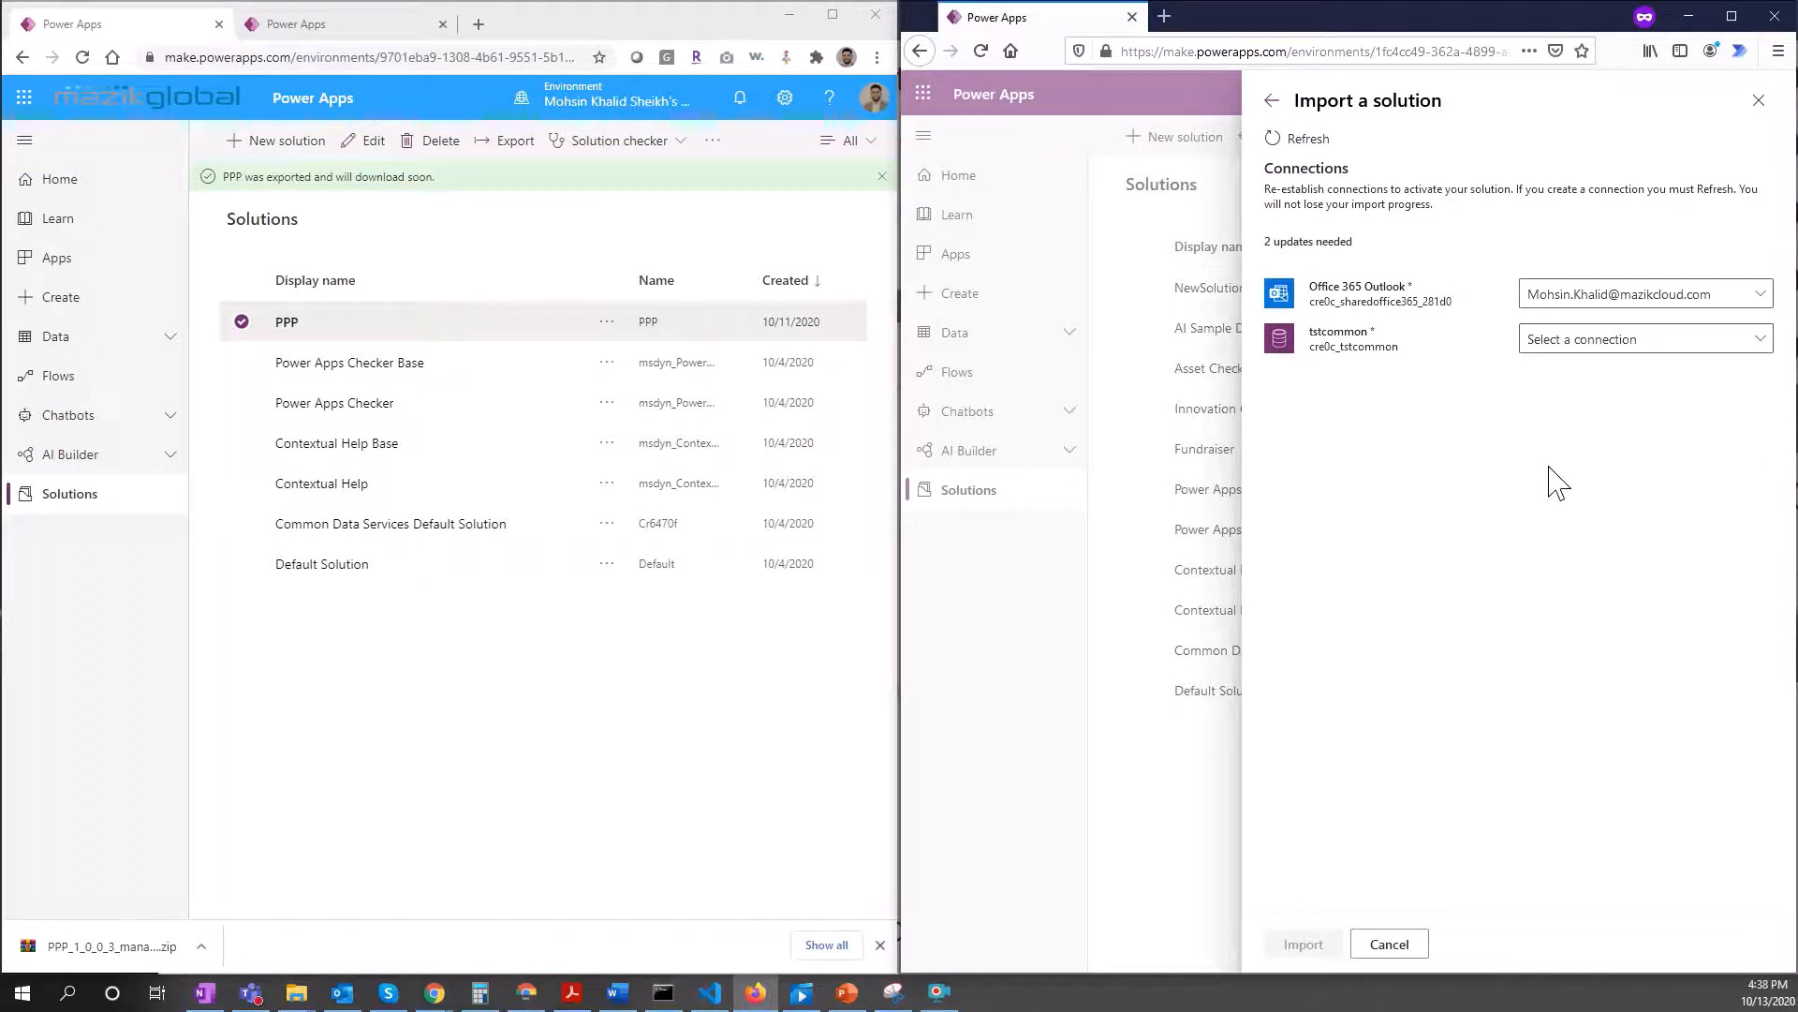
Step: Keep the existing Office 365 Outlook connection and start a new connection for tstcommon
left_click(1725, 298)
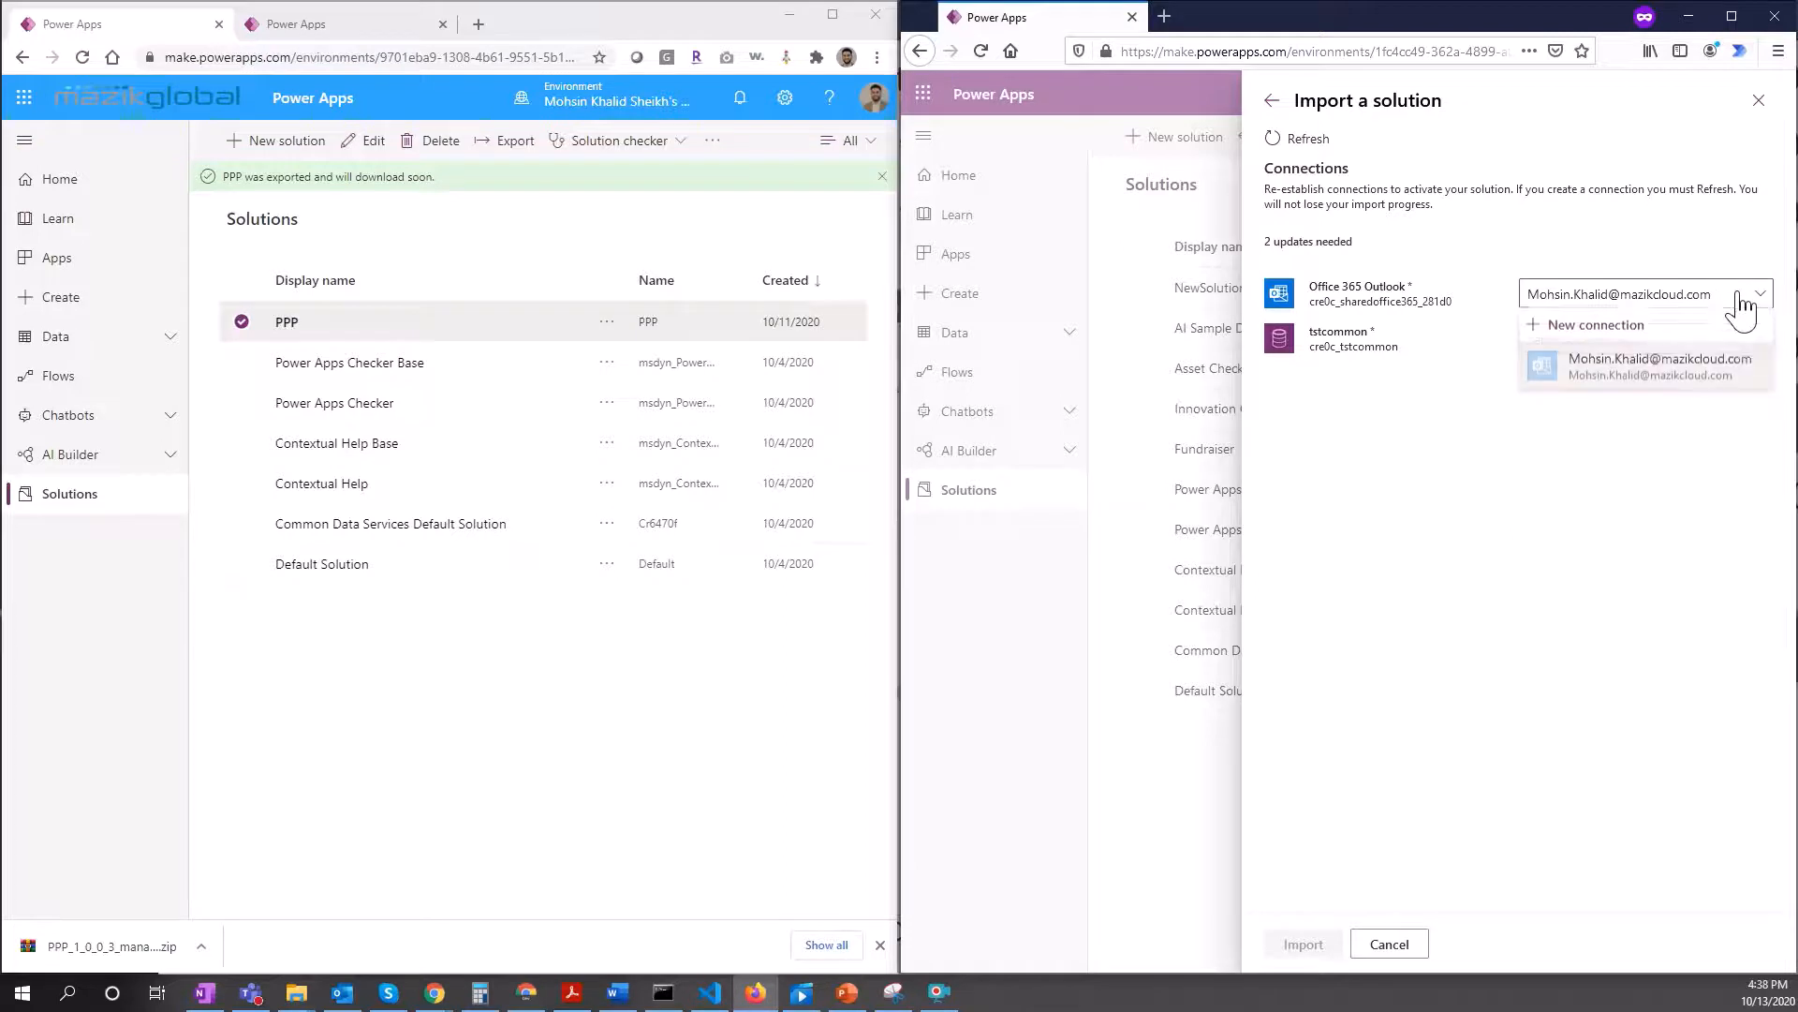
left_click(1594, 424)
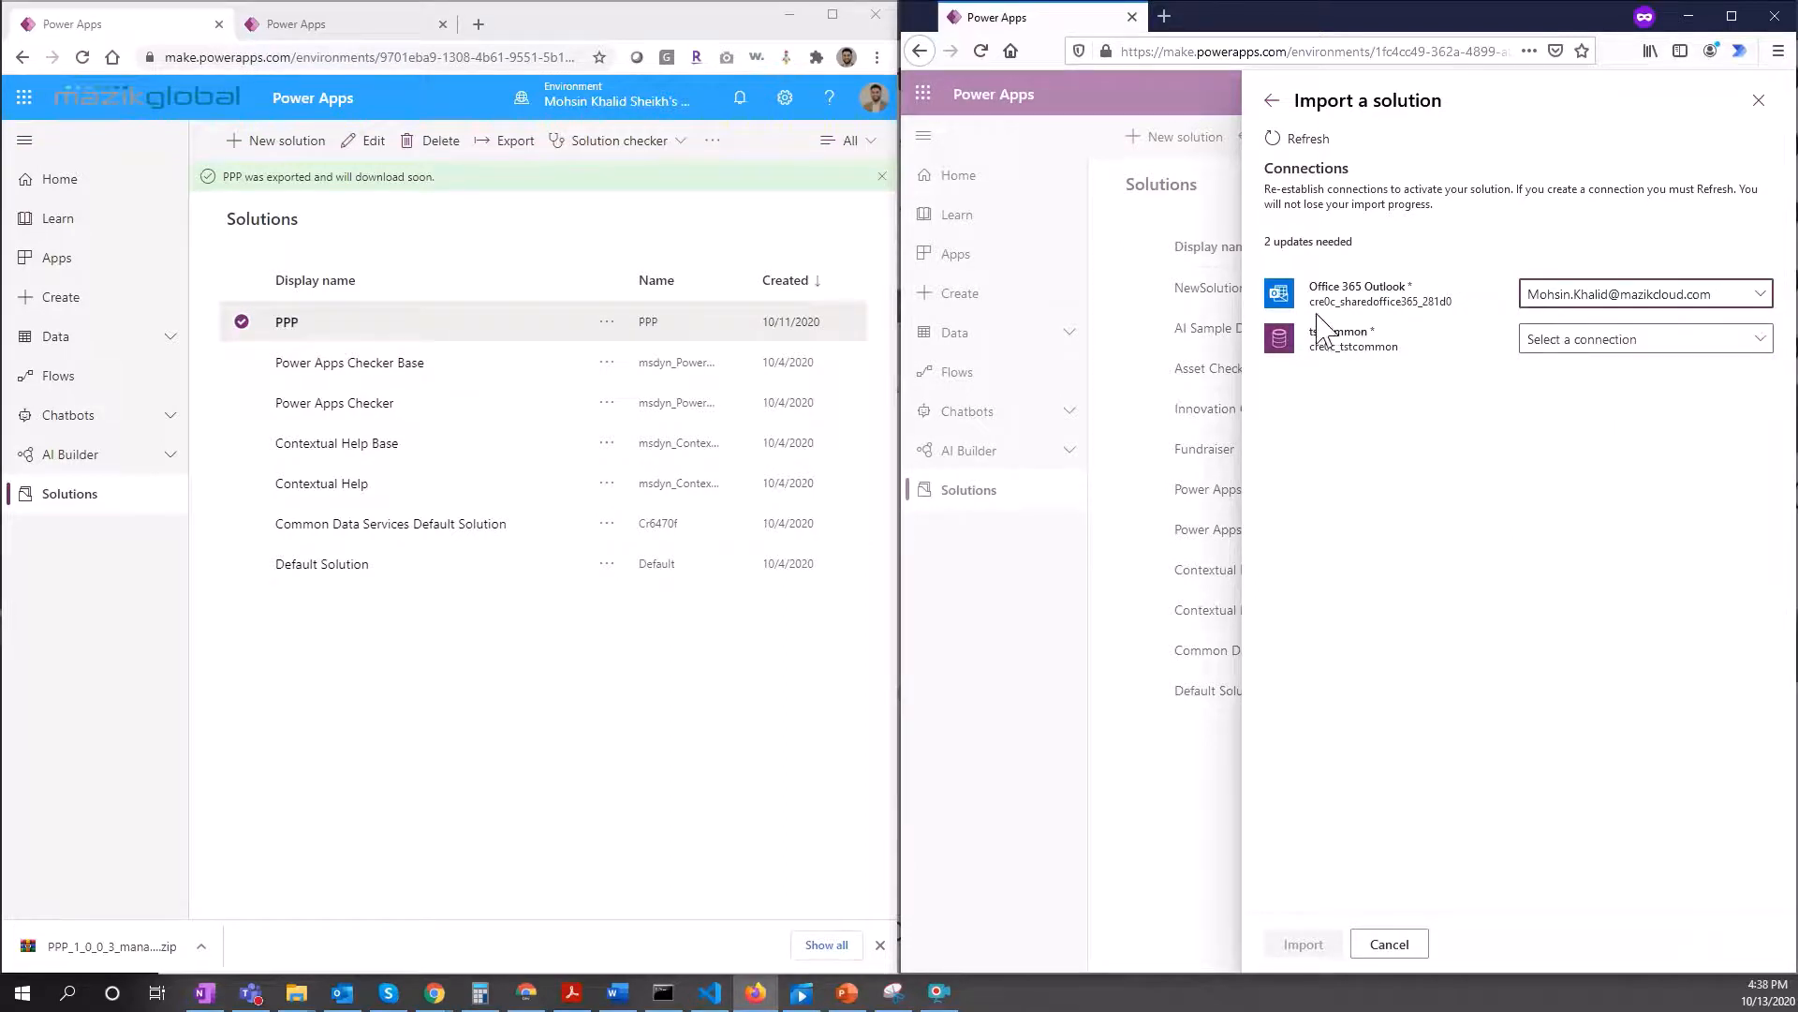
left_click(1645, 343)
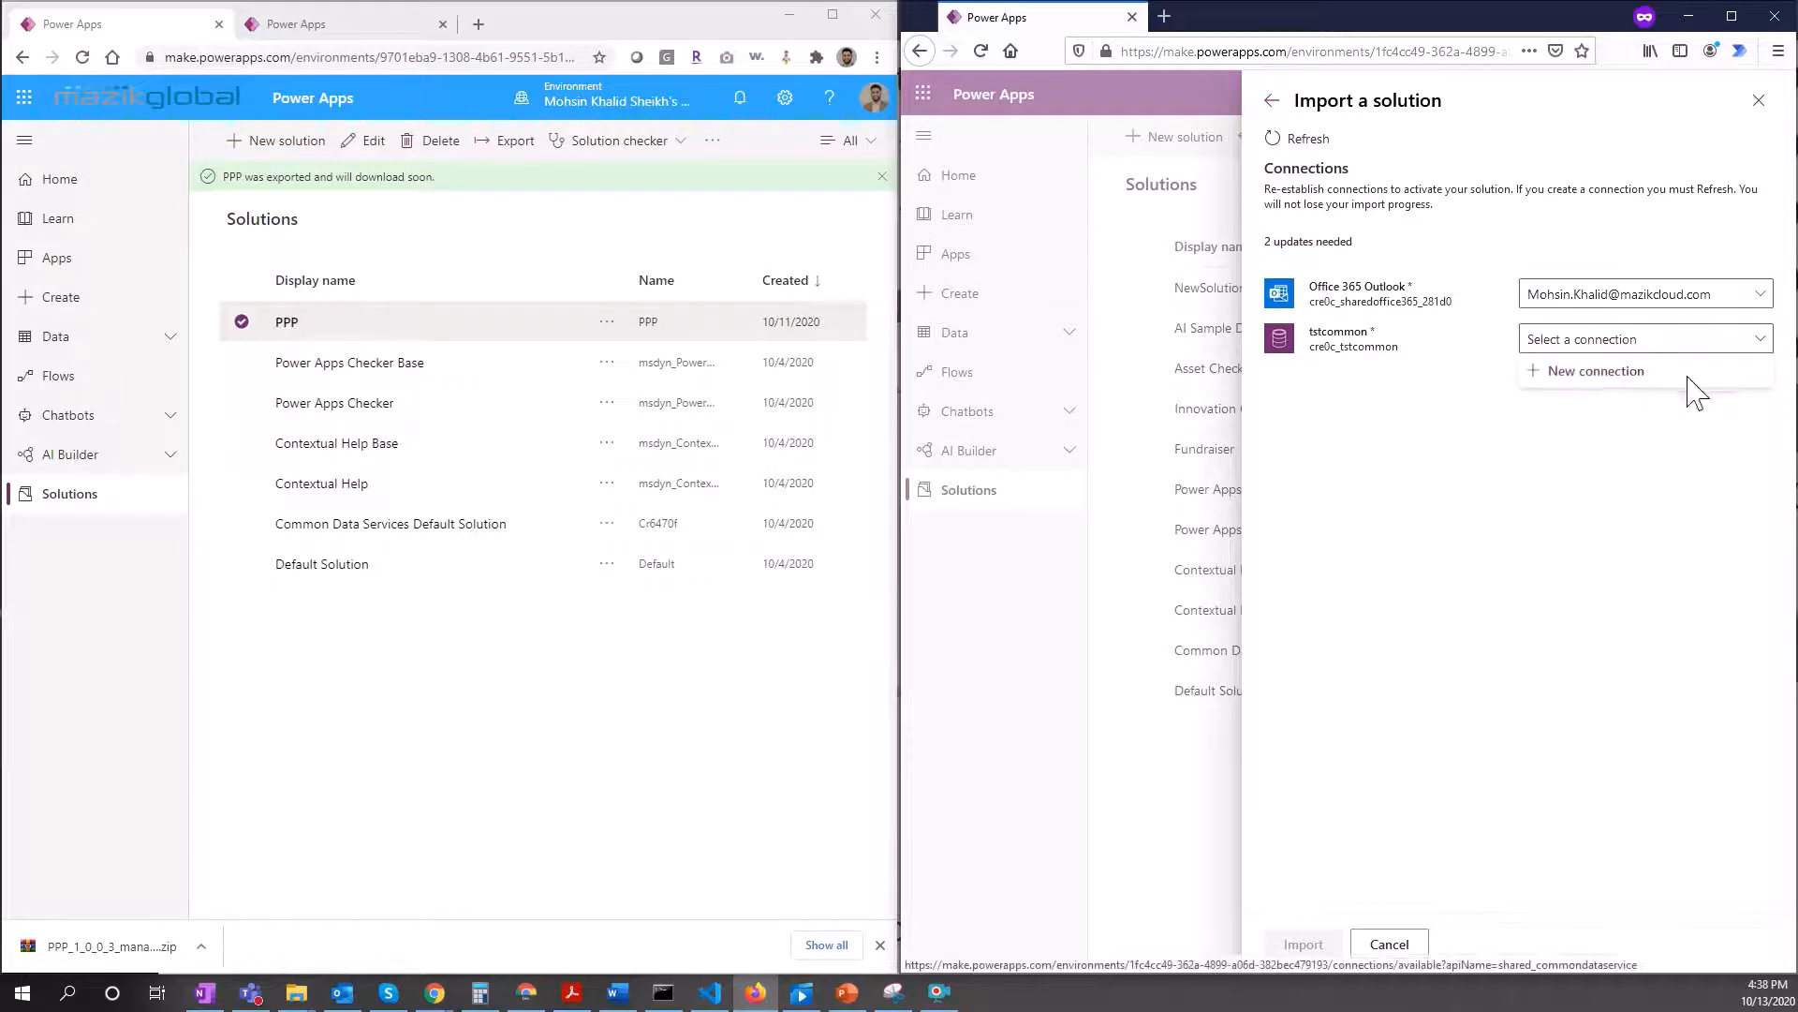
left_click(1592, 379)
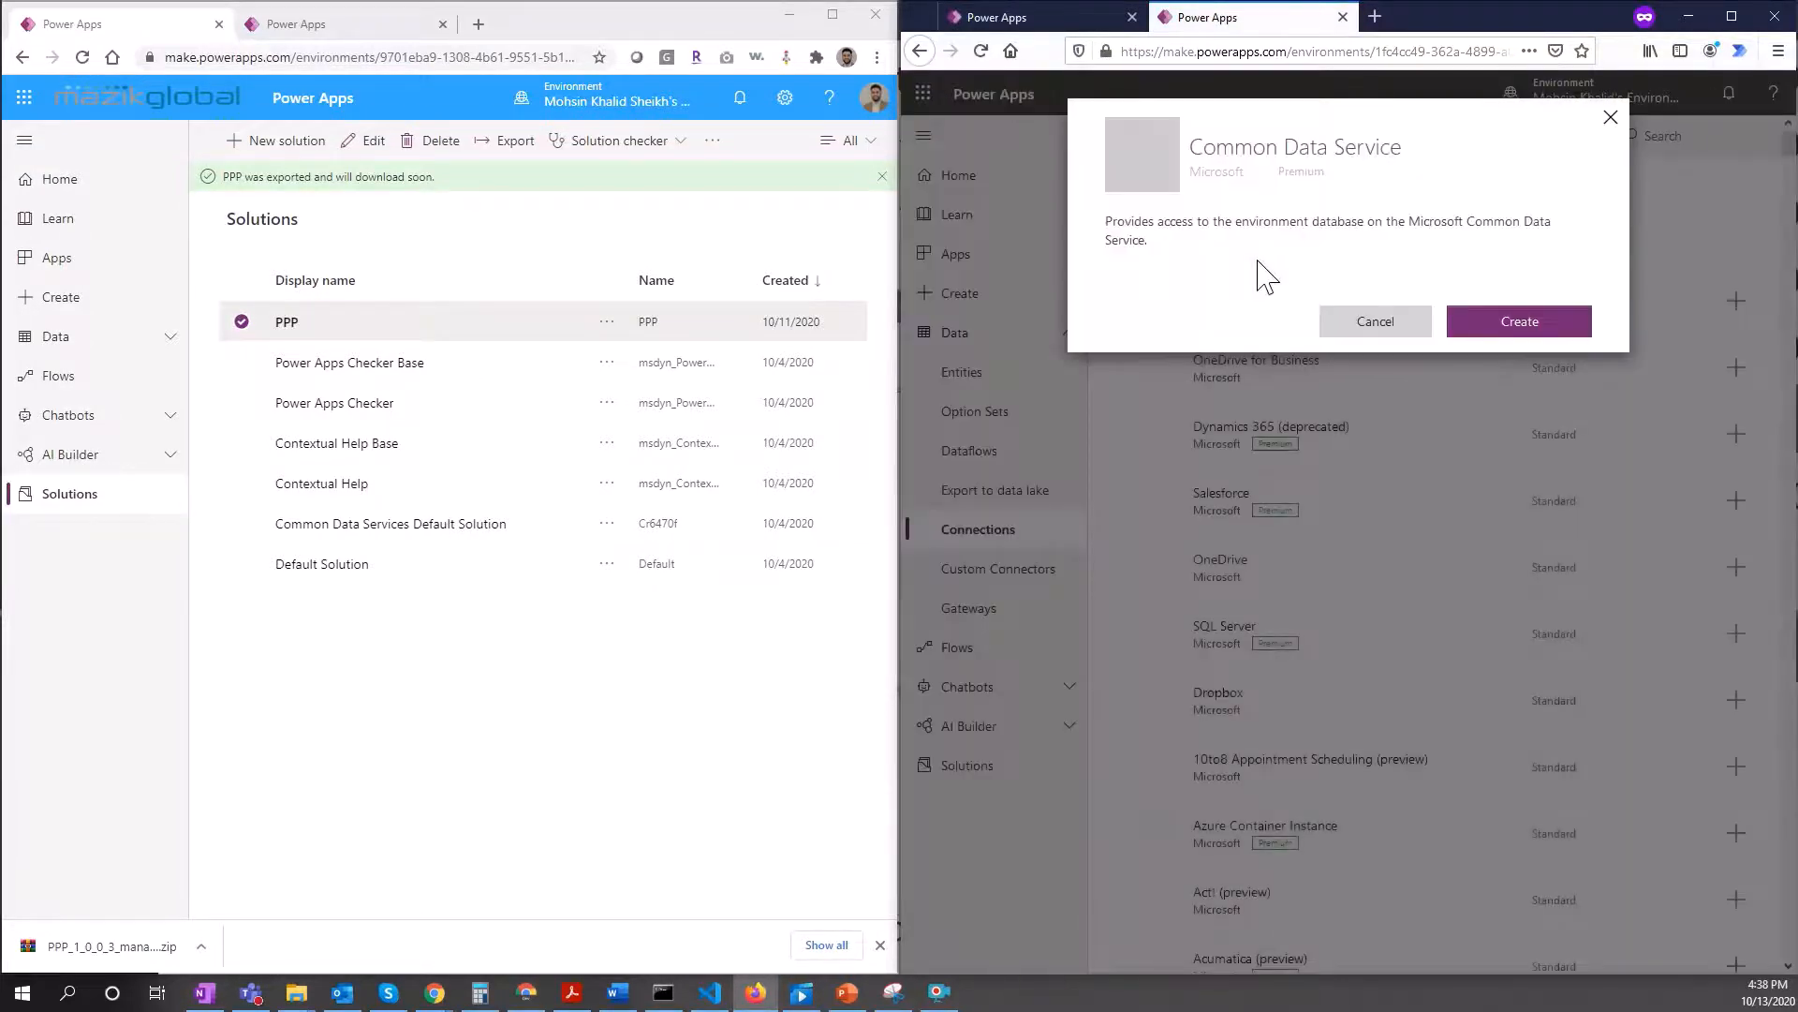
Step: Create the Common Data Service connection with the signed-in account, then refresh the import's connections
left_click(1520, 323)
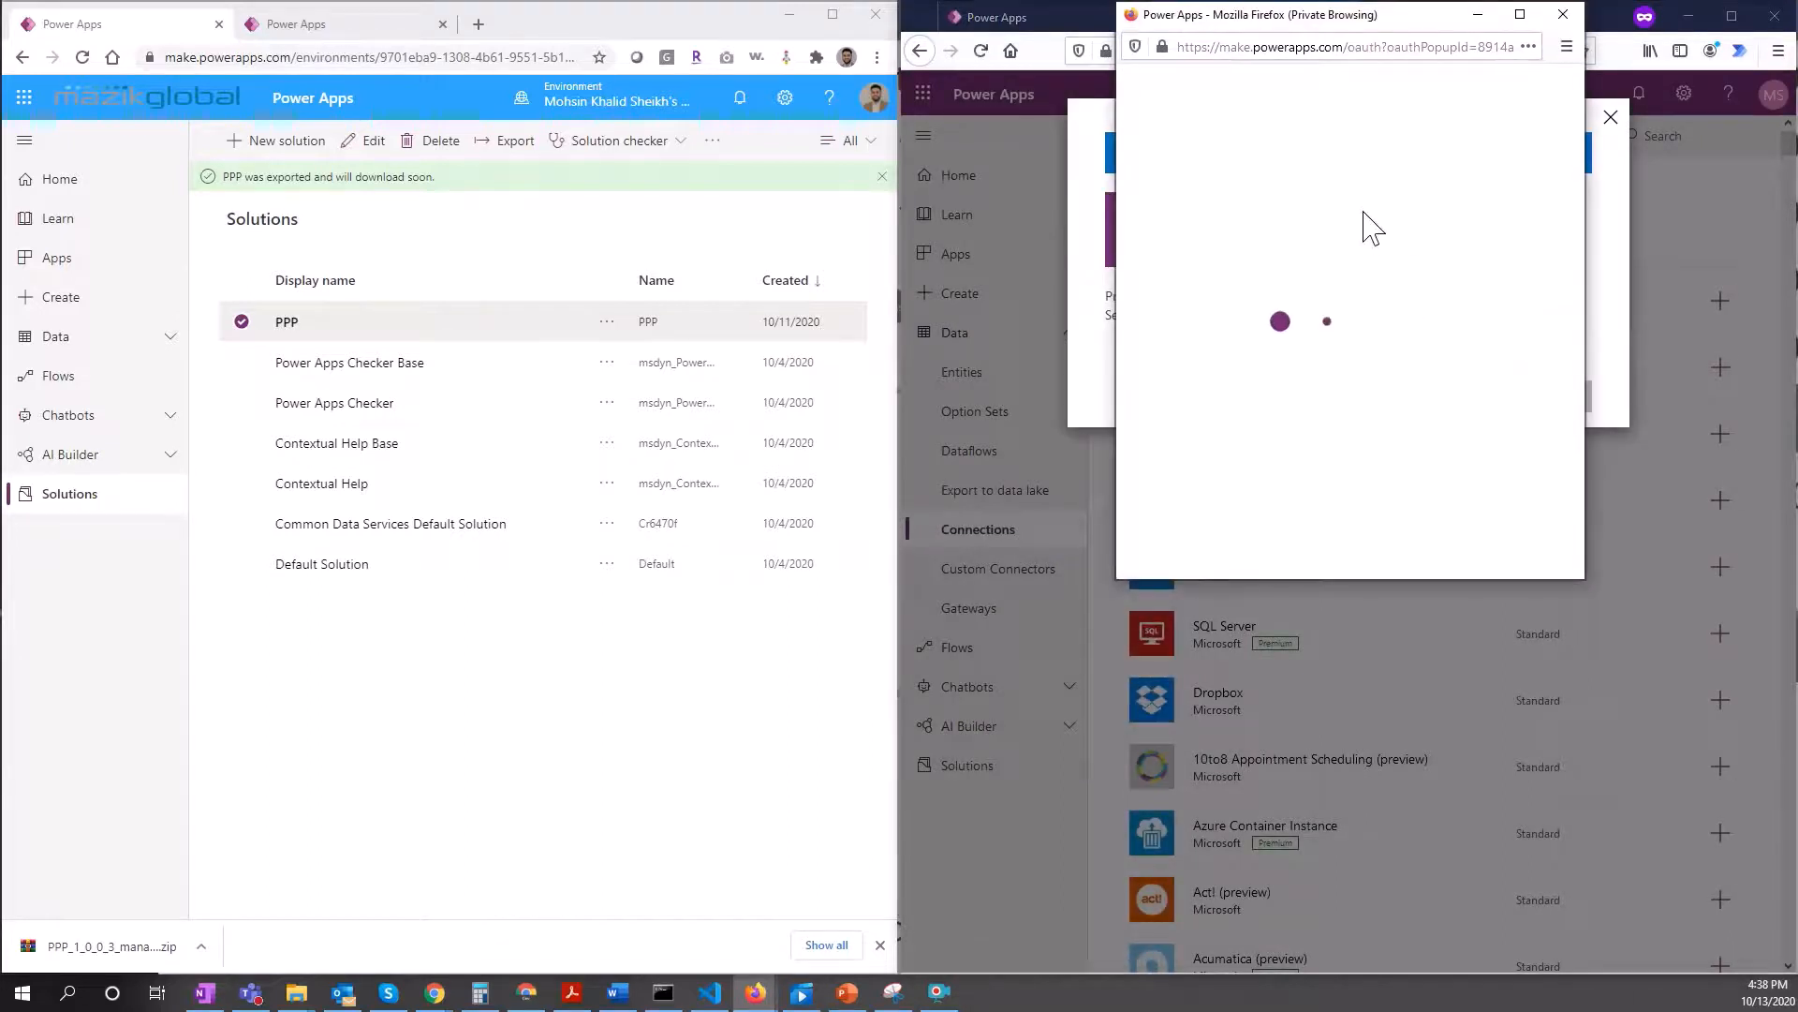
left_click(1333, 286)
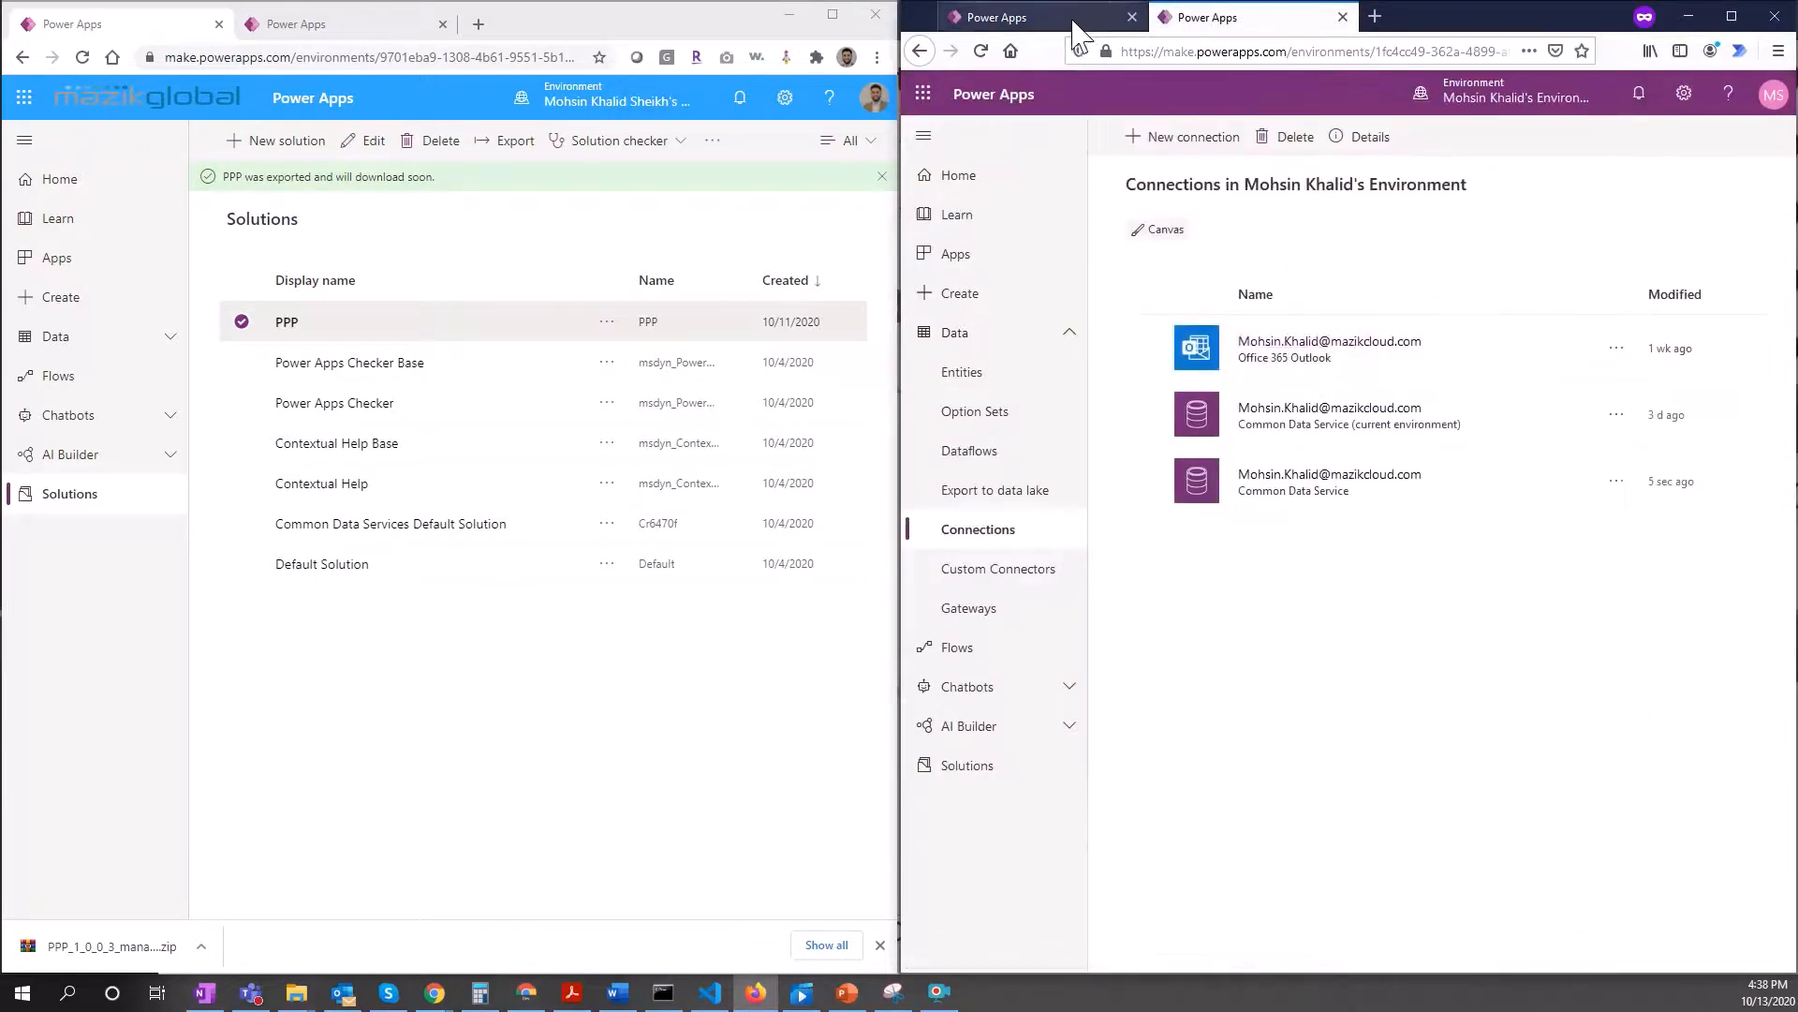
left_click(1072, 21)
left_click(1386, 582)
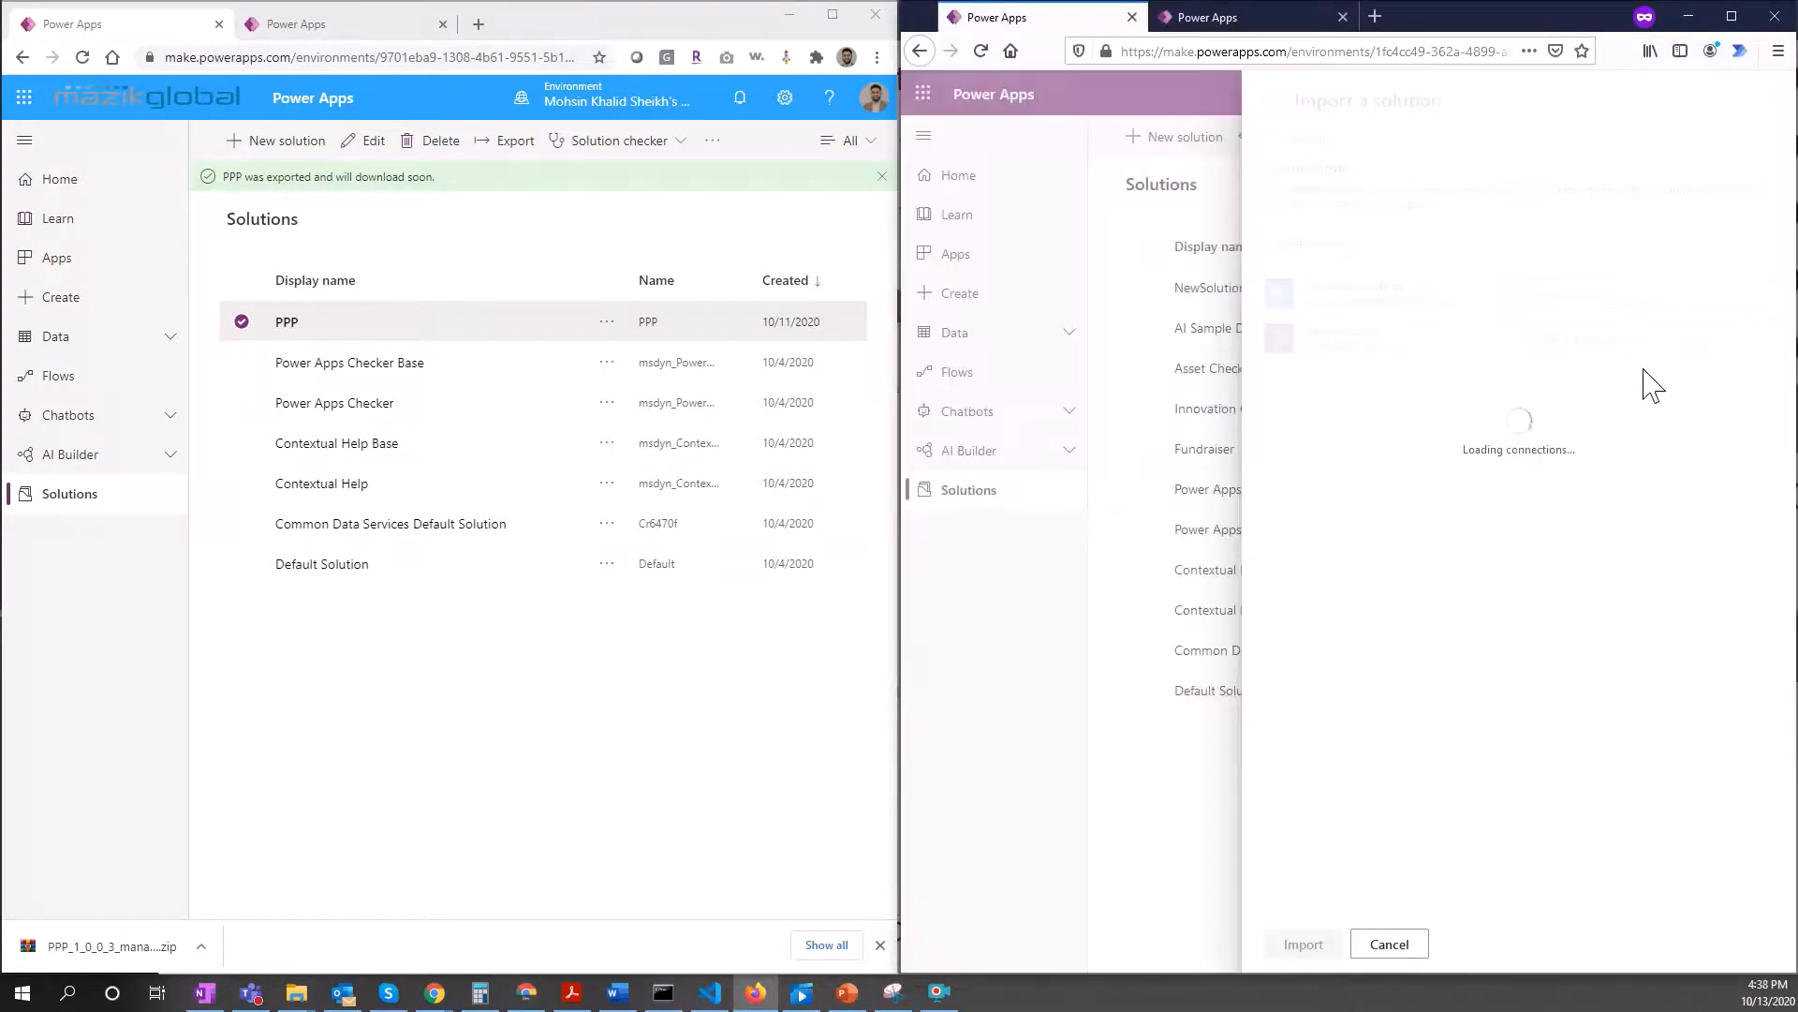
Step: Assign the new Common Data Service connection to tstcommon and import PPP, reaching version 1.0.0.3
left_click(1648, 344)
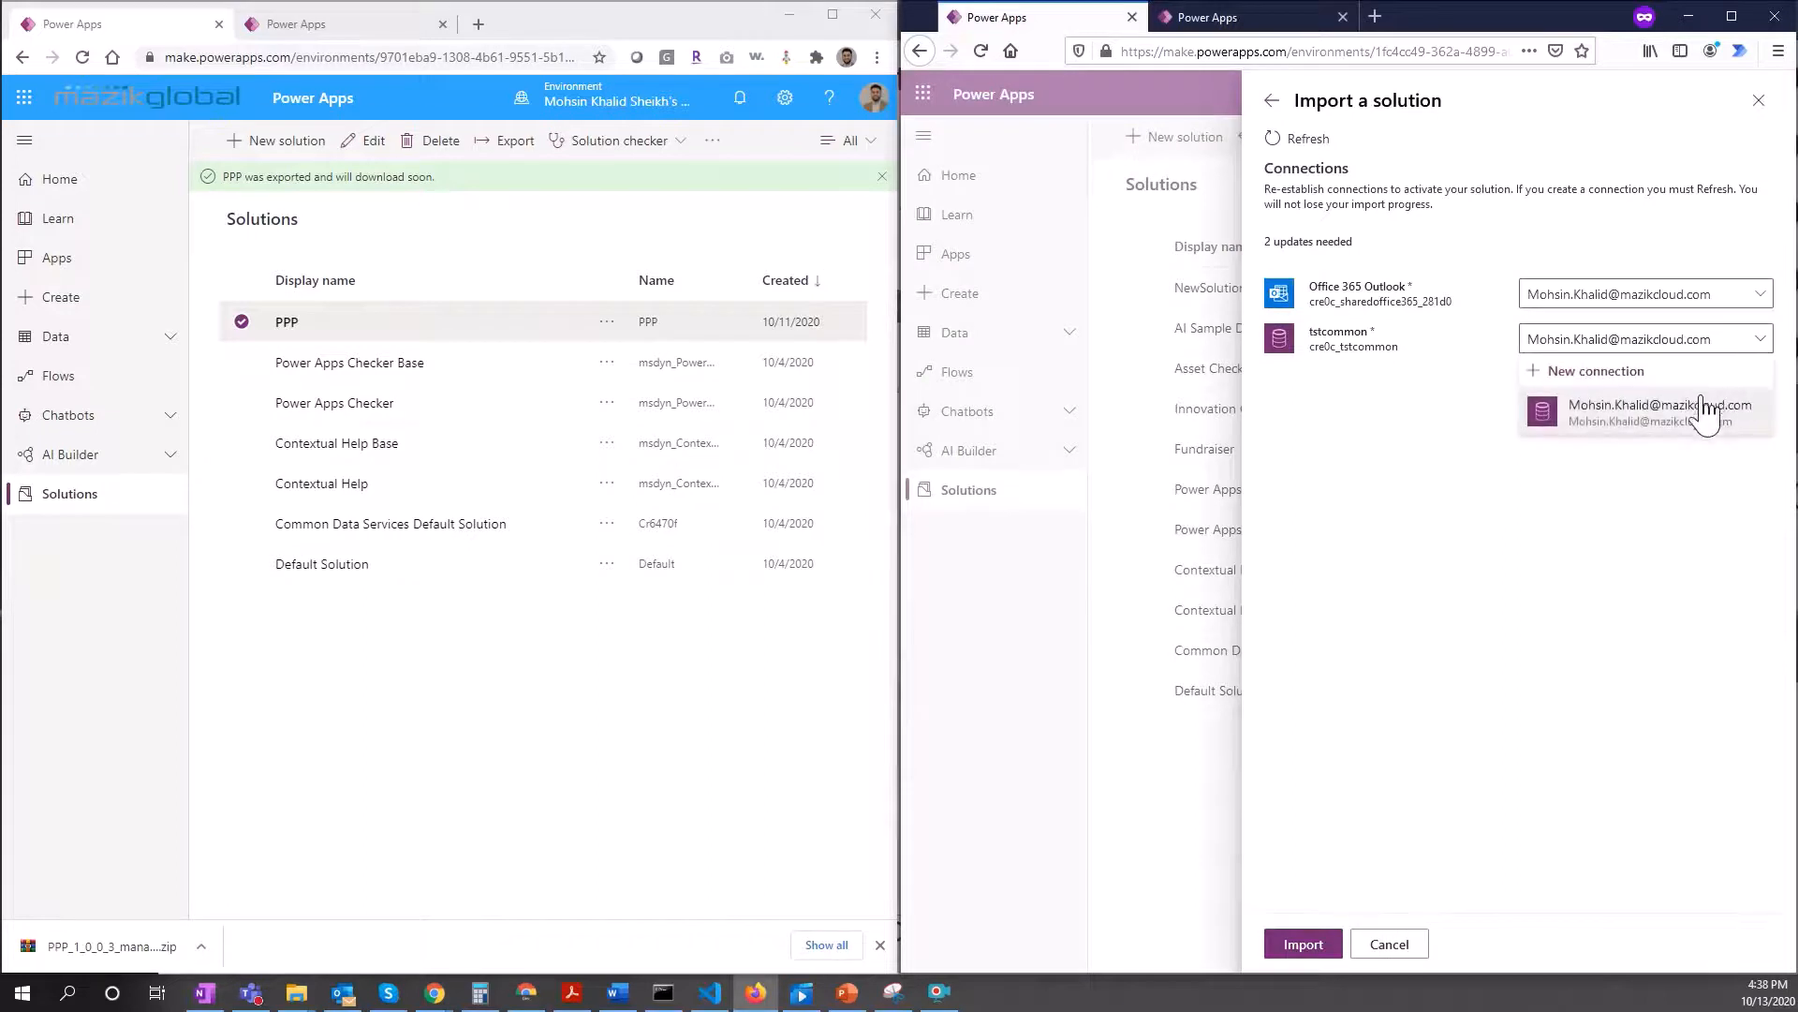
left_click(1697, 424)
left_click(1601, 471)
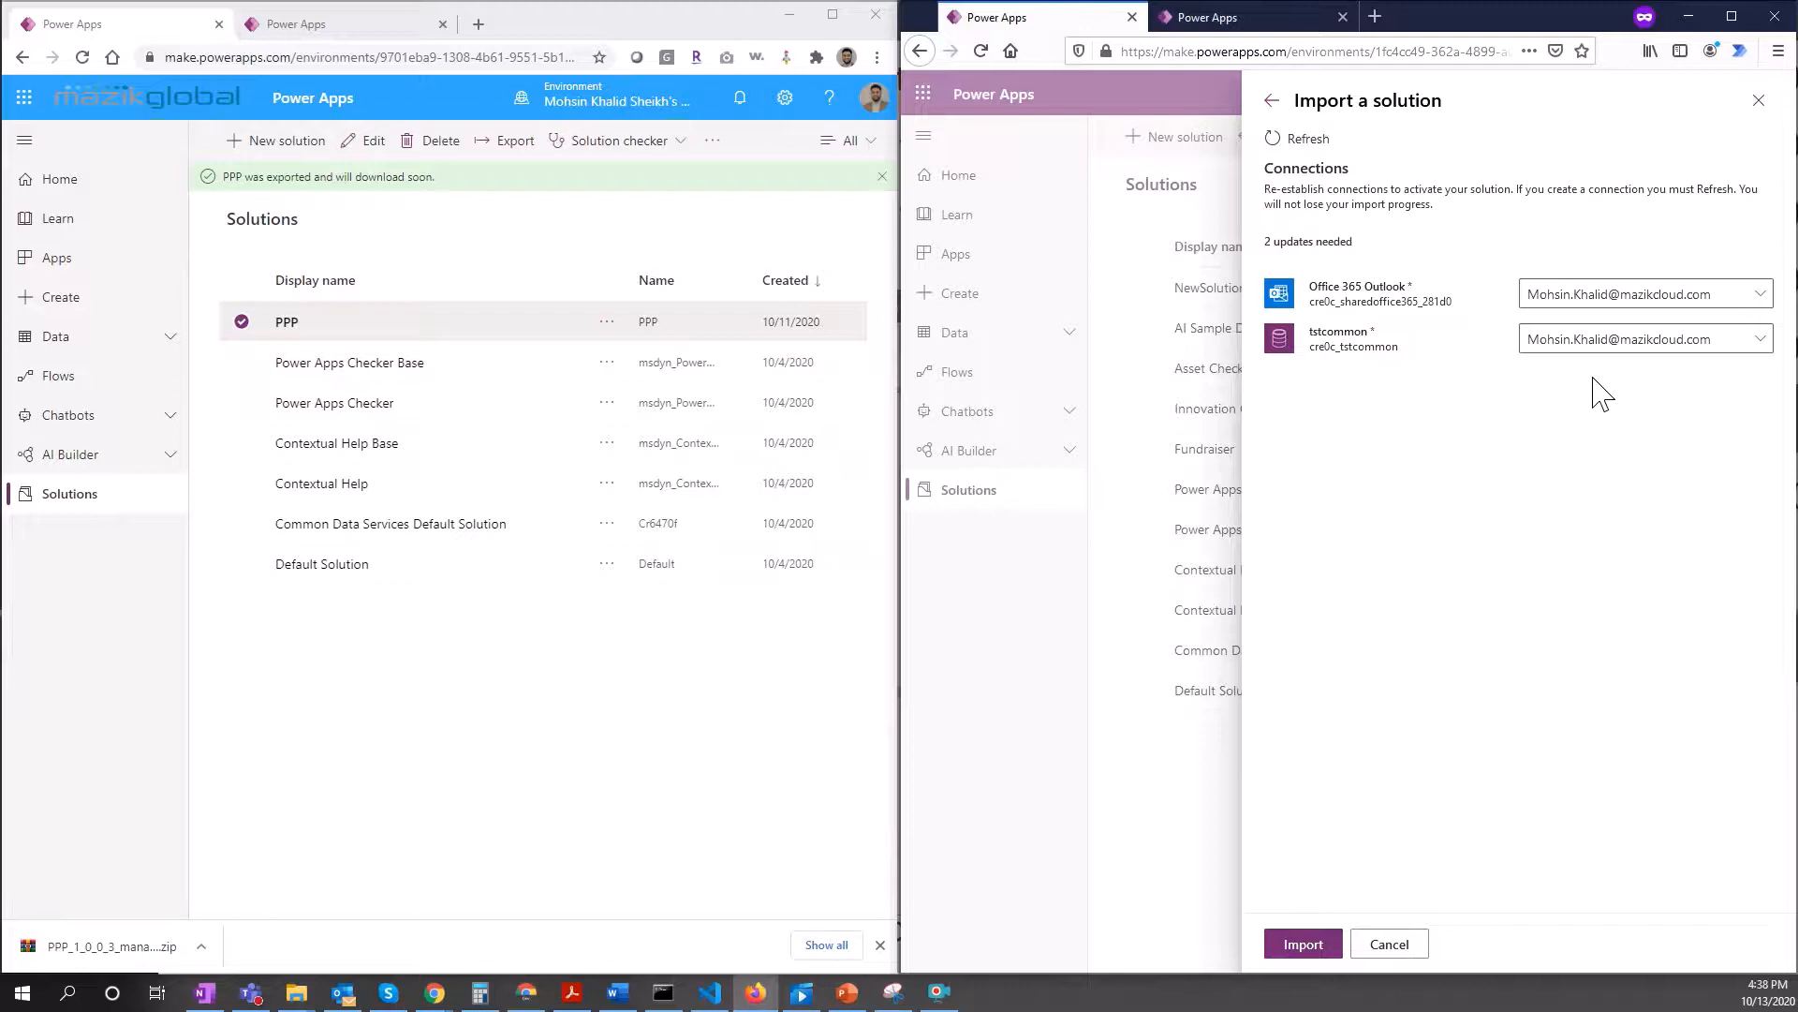
left_click(1306, 947)
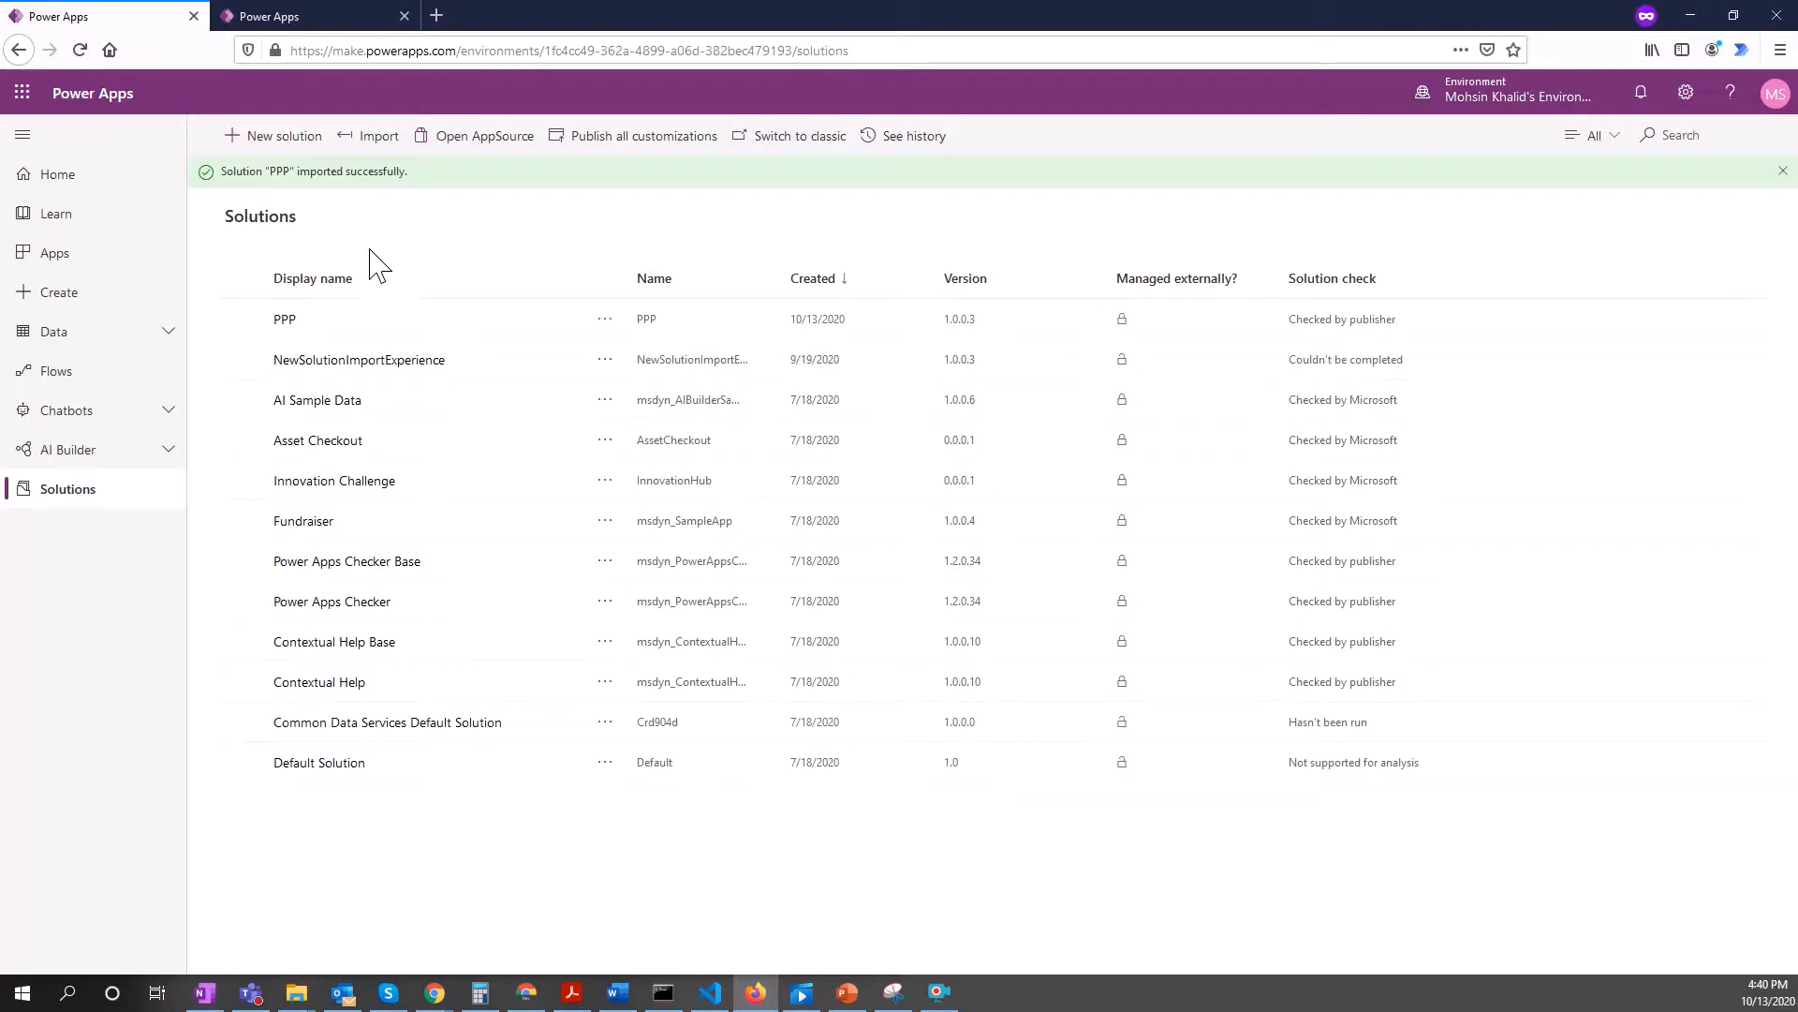
Step: Open PPP and inspect its Button -> Send an email (V2) flow in Power Automate
left_click(284, 323)
left_click(285, 321)
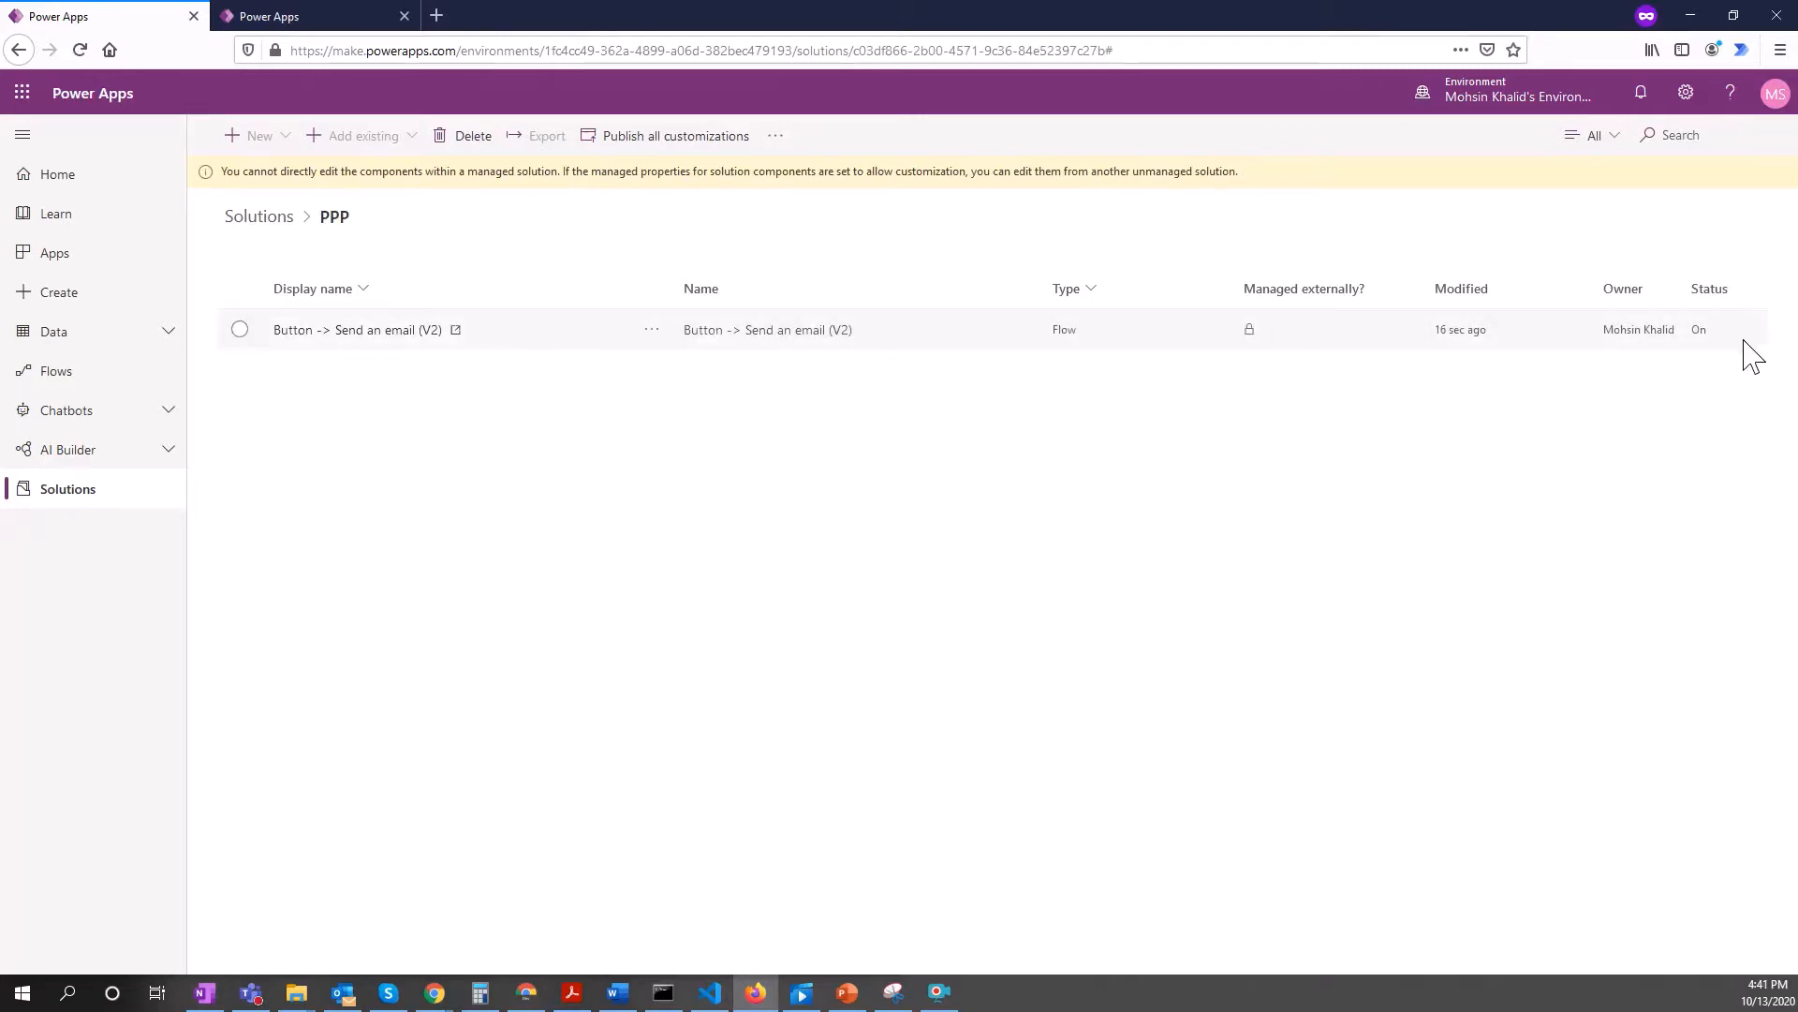
left_click(430, 332)
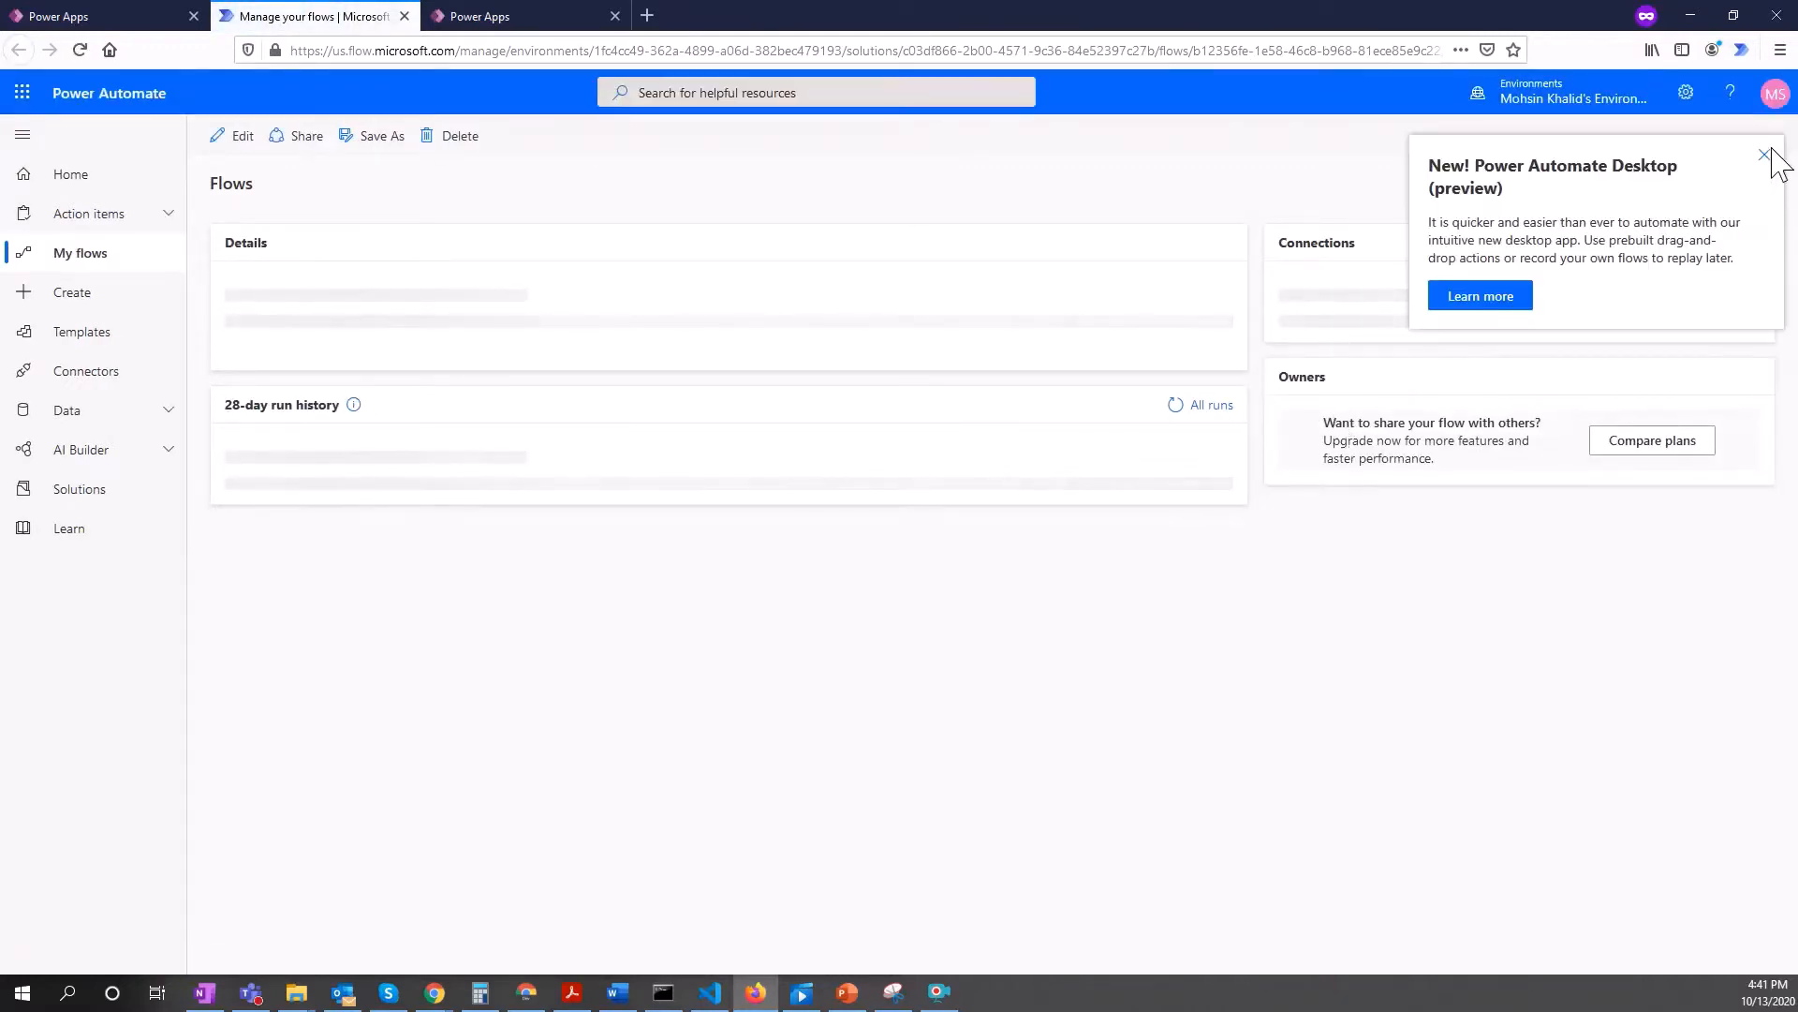
left_click(1765, 156)
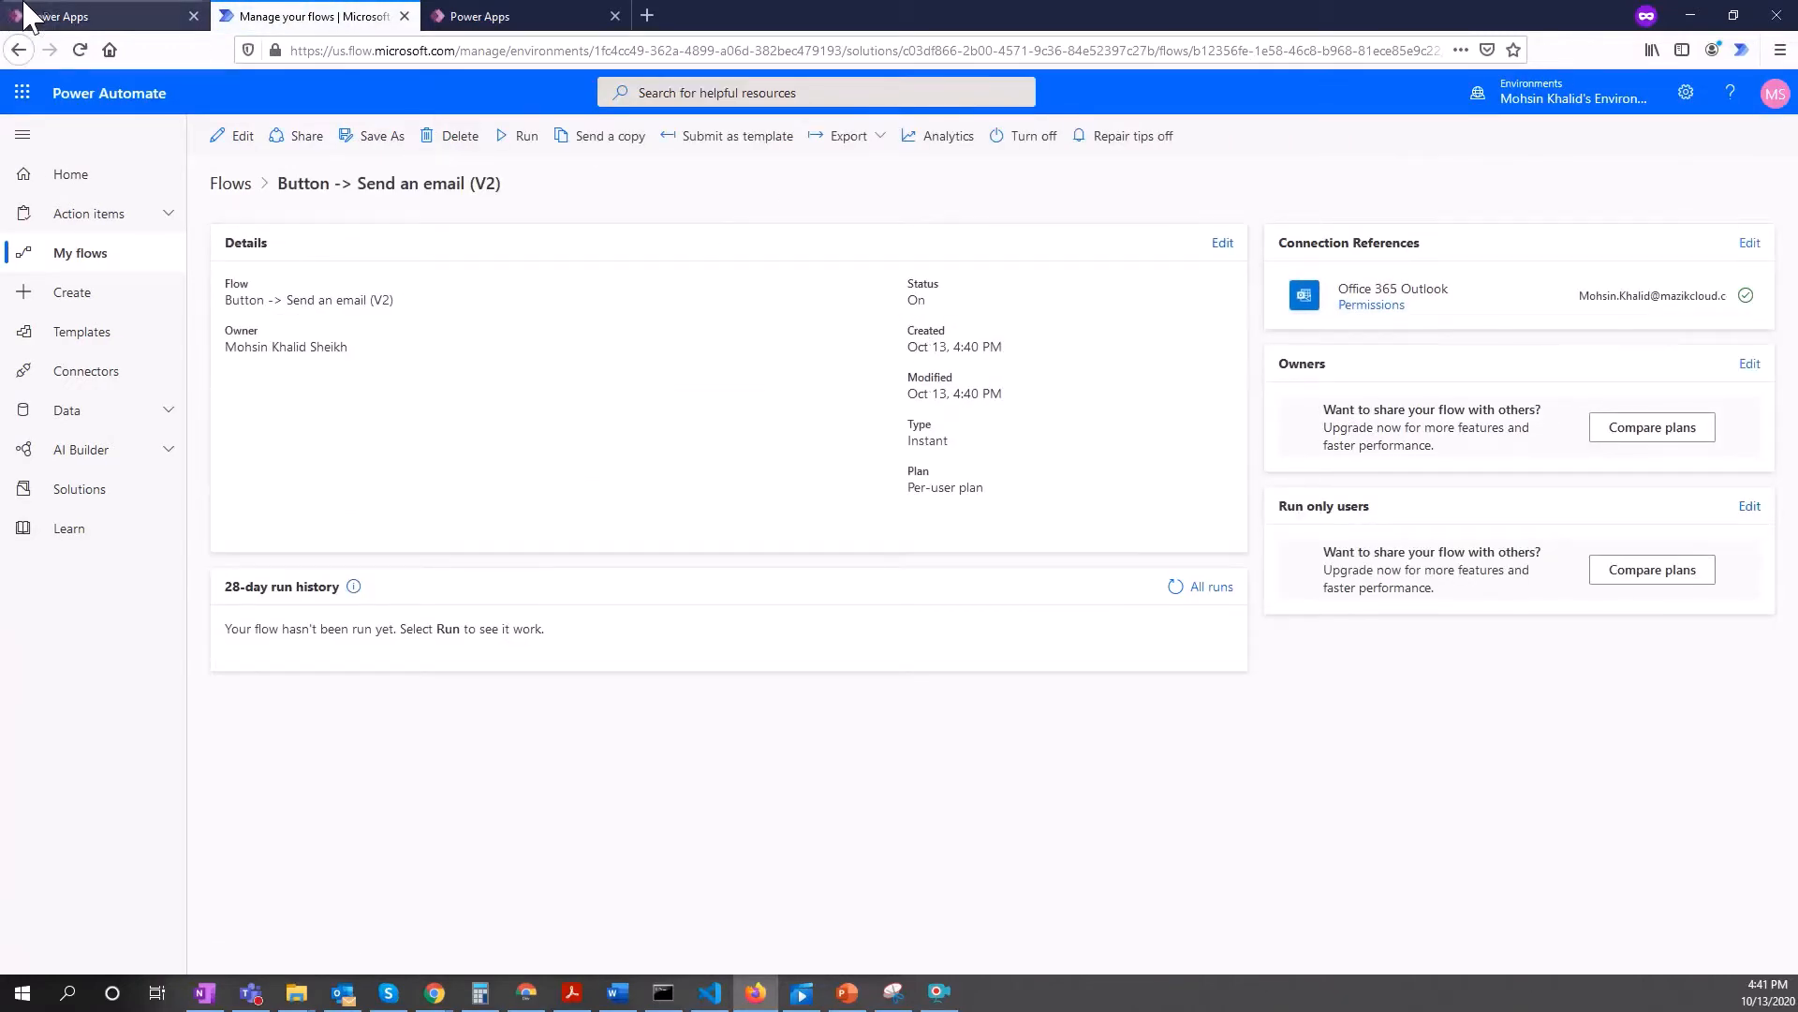
left_click(405, 16)
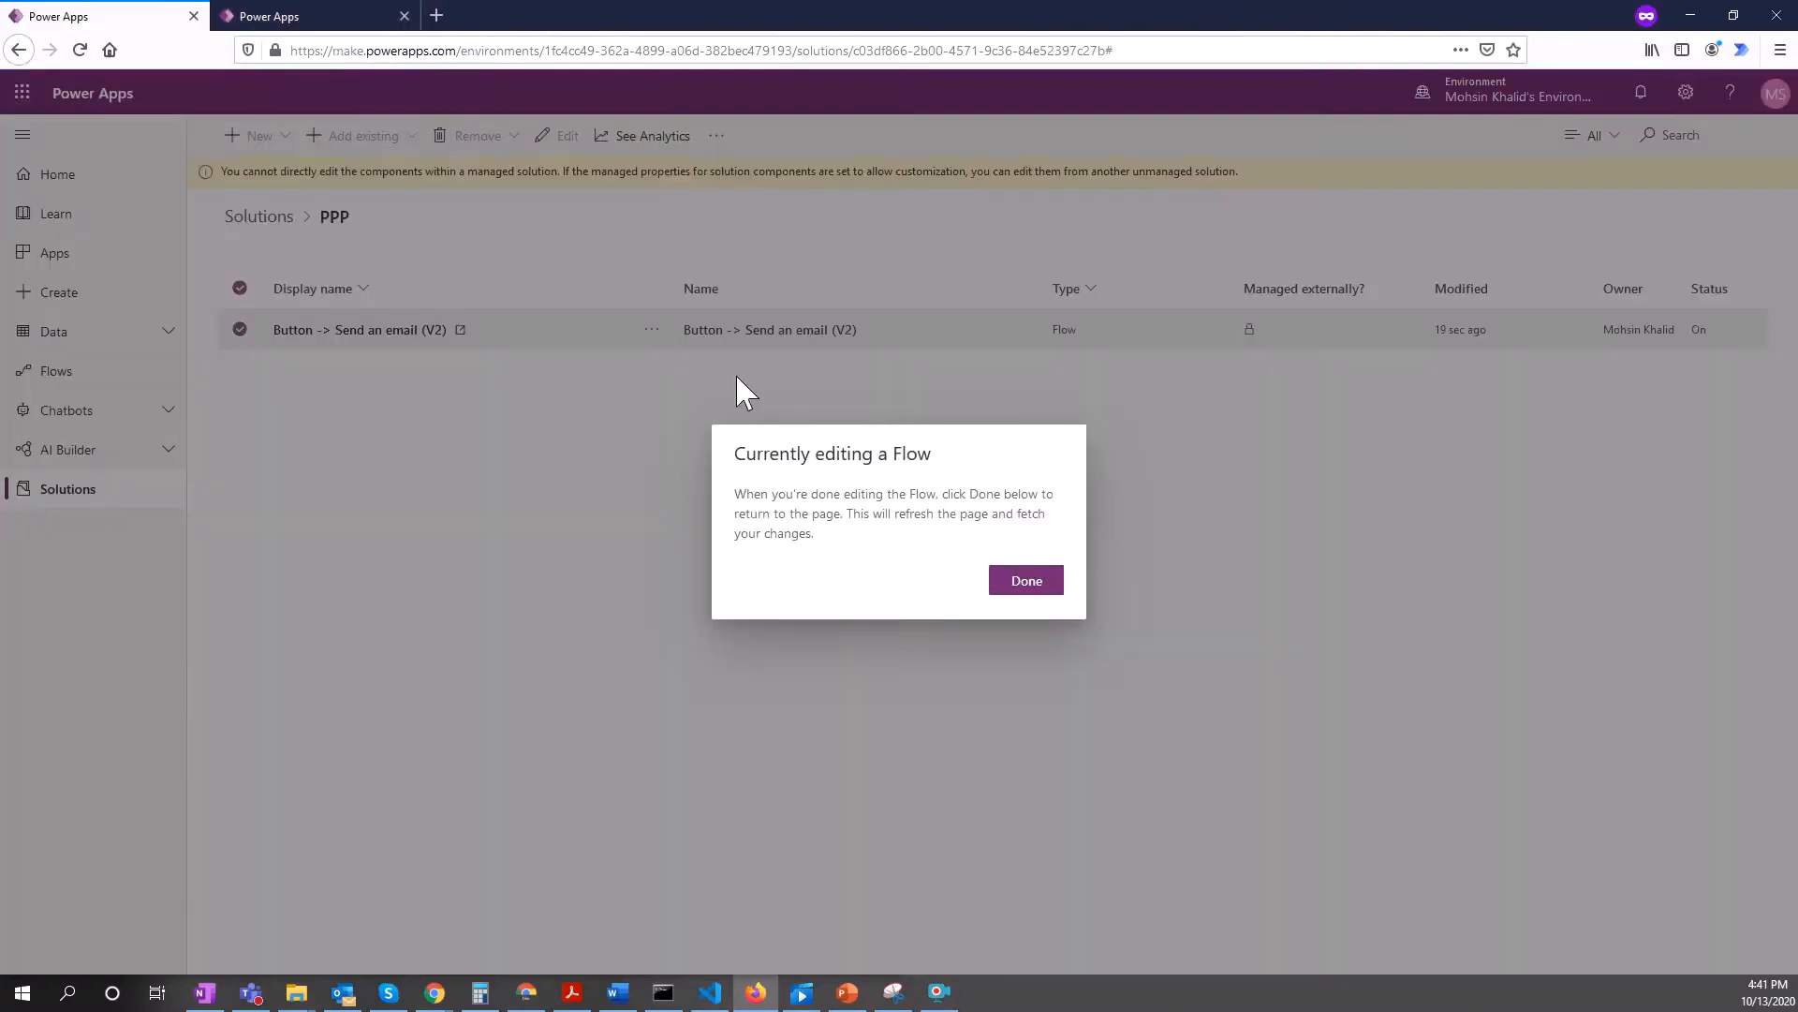
Step: Filter PPP's components to Connection Reference (preview), listing Office 365 Outlook and tstcommon
left_click(1023, 581)
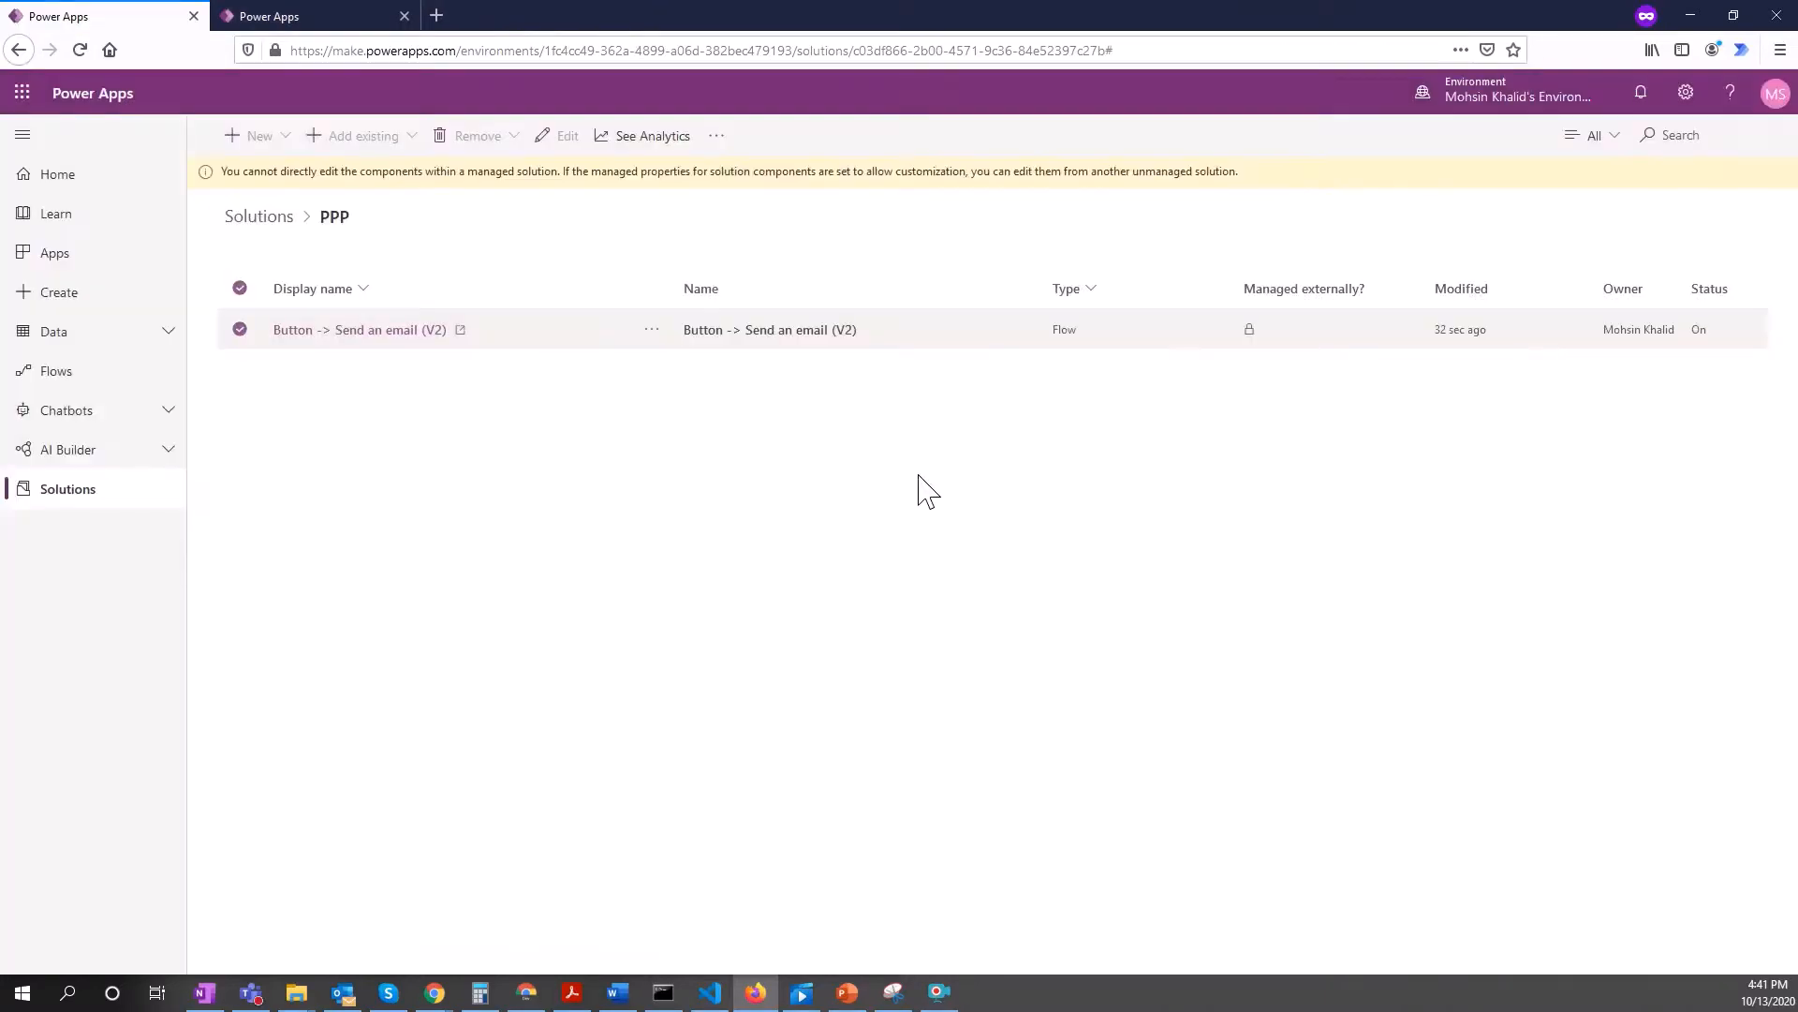
left_click(1607, 138)
scroll(1457, 867, "down", 3)
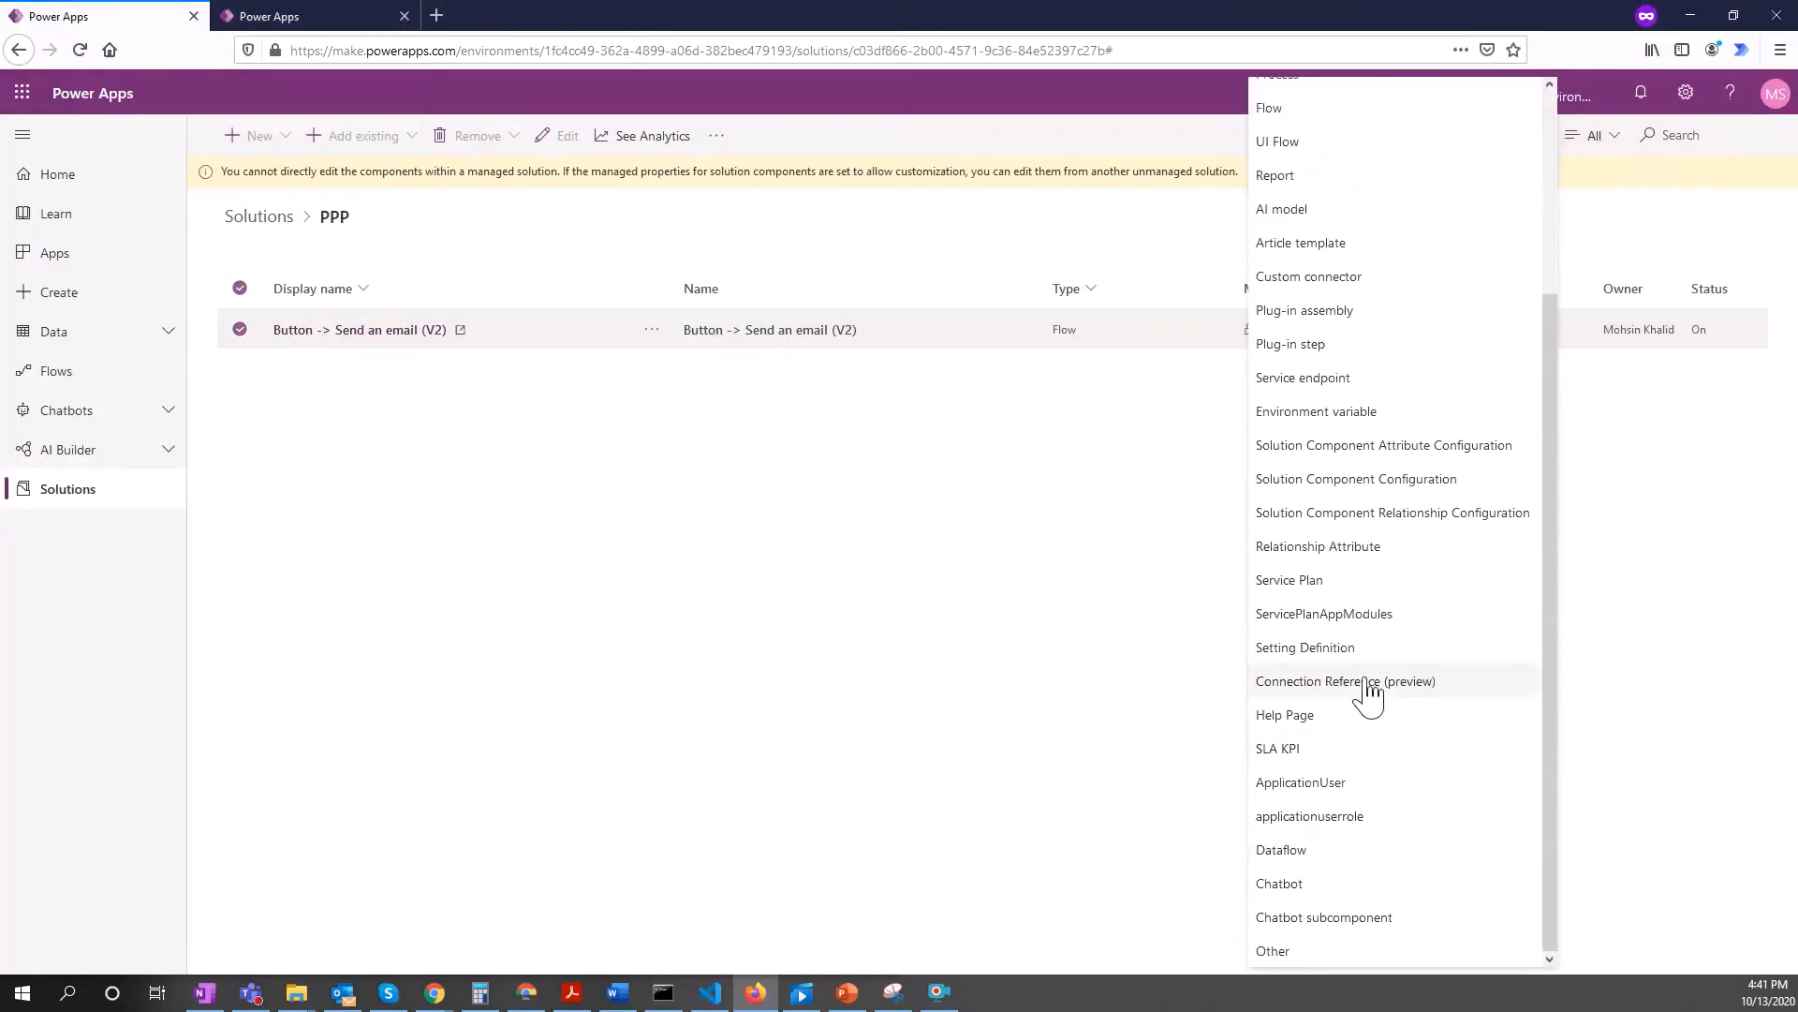
left_click(1369, 694)
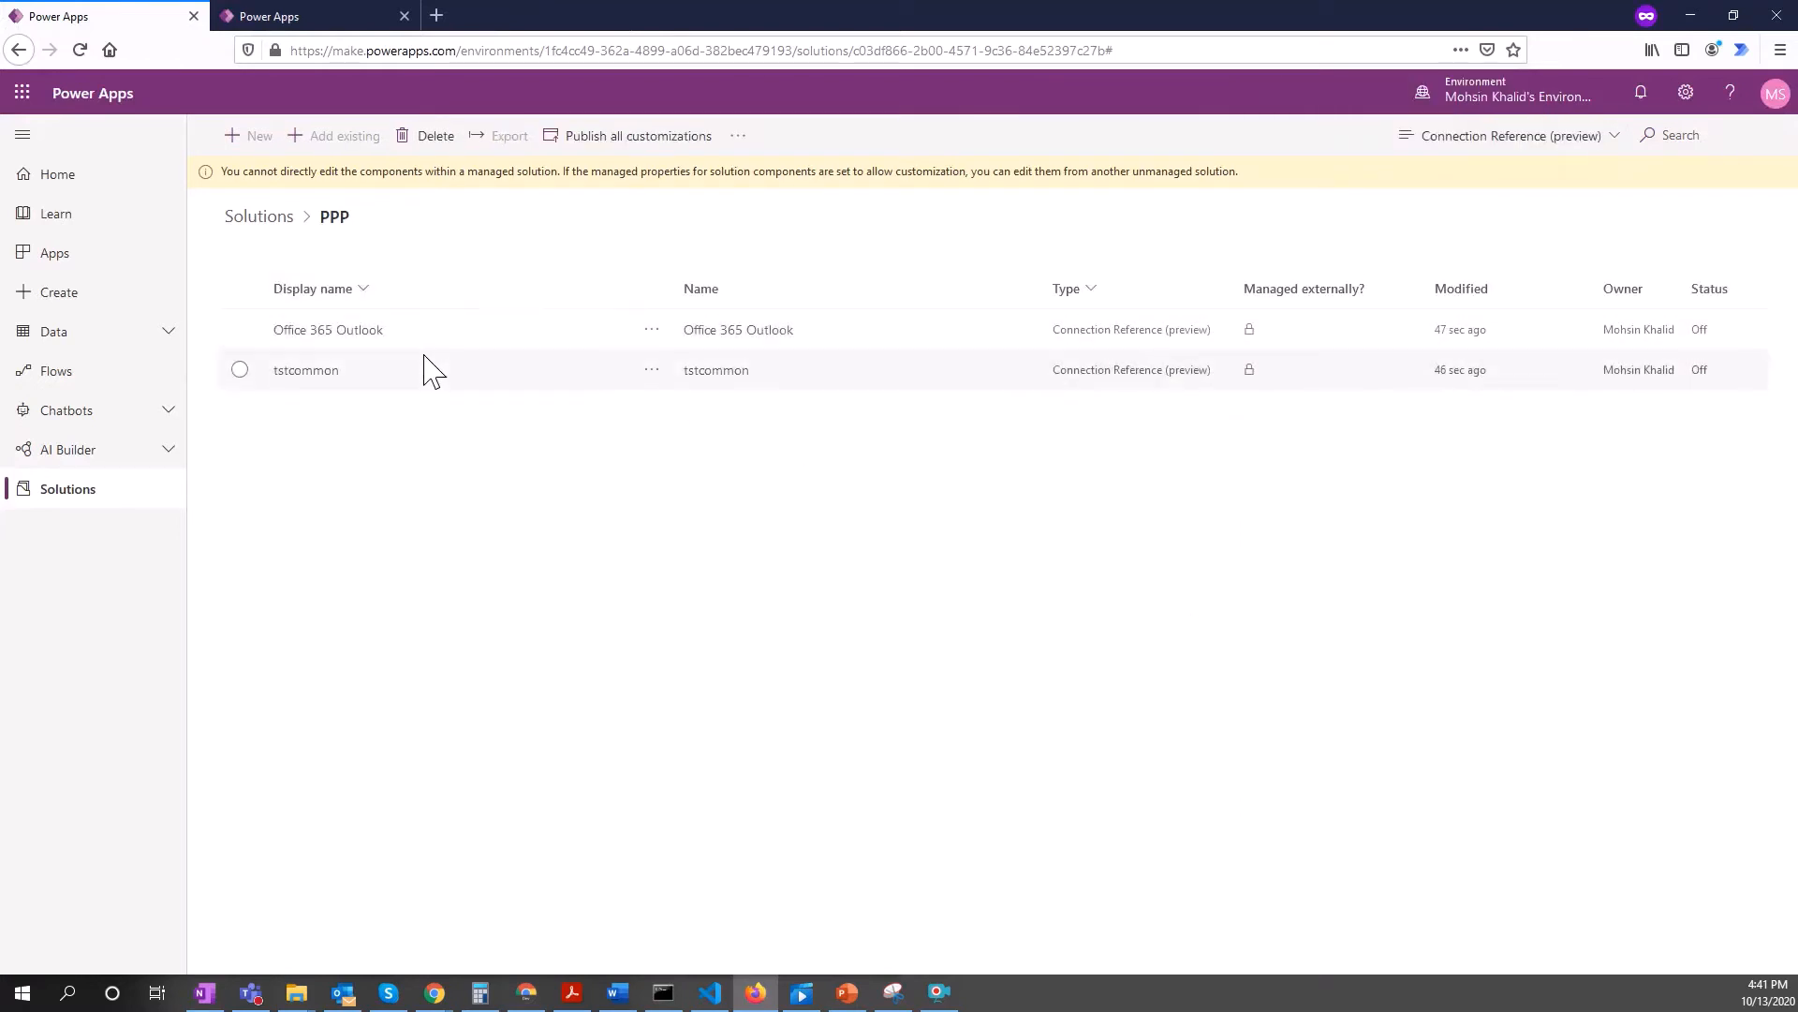